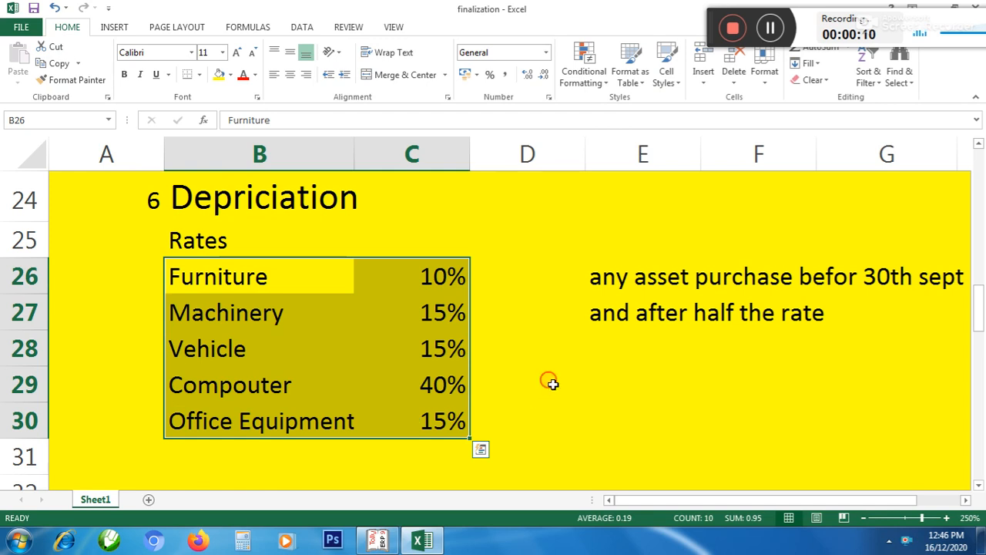
Review the depreciation rates for furniture, machinery, vehicle, computer and office equipment in the Rates table.
click(231, 275)
click(399, 287)
click(224, 311)
click(419, 313)
click(235, 346)
click(429, 347)
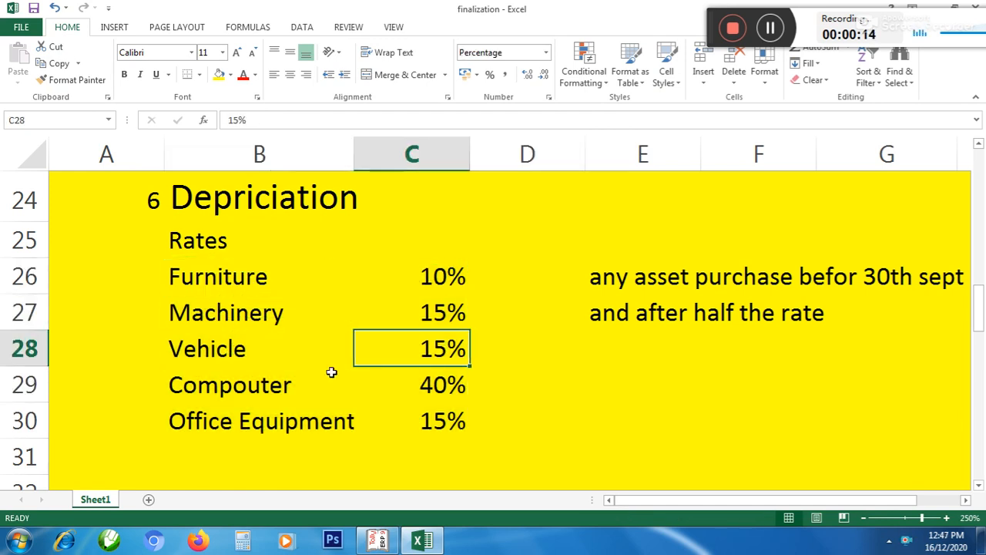
click(235, 378)
click(438, 382)
click(216, 418)
click(428, 412)
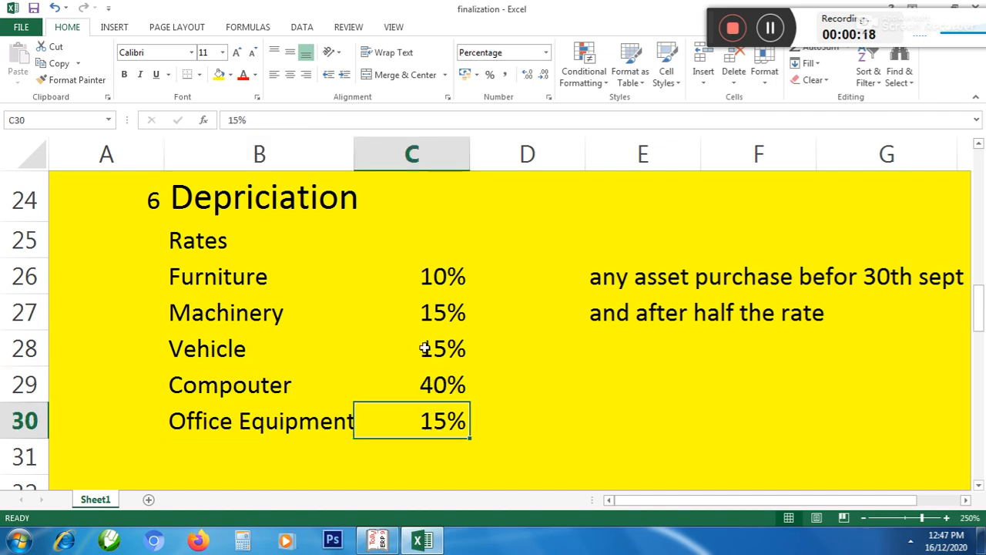
click(393, 277)
drag(175, 271, 401, 416)
click(531, 363)
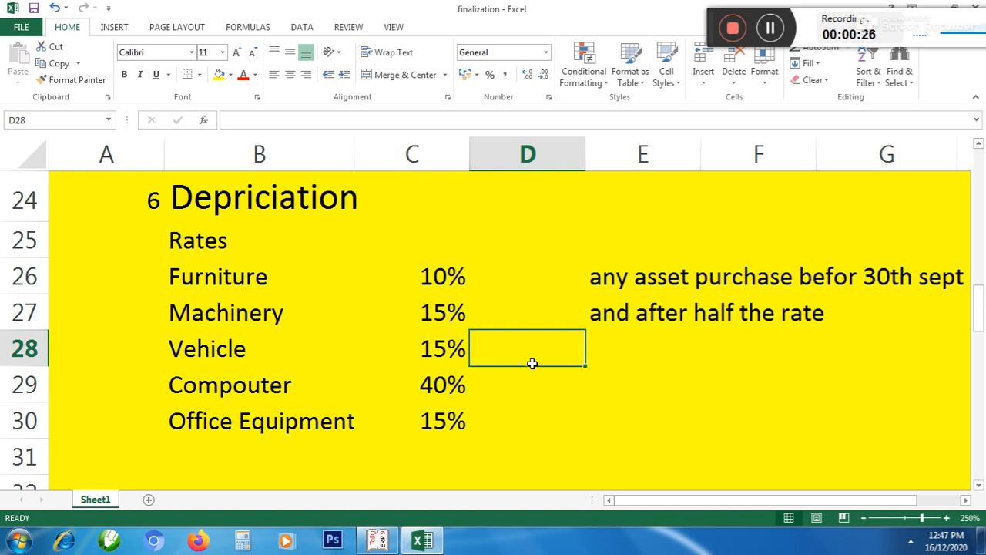
Read the note on full depreciation for assets purchased before 30th September against the listed rates.
click(966, 501)
click(966, 501)
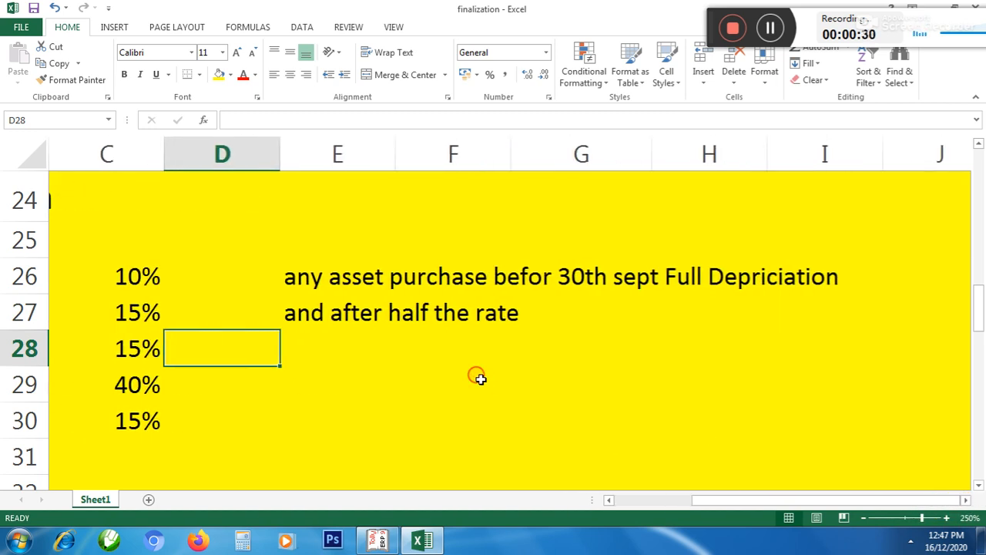
click(427, 385)
click(299, 278)
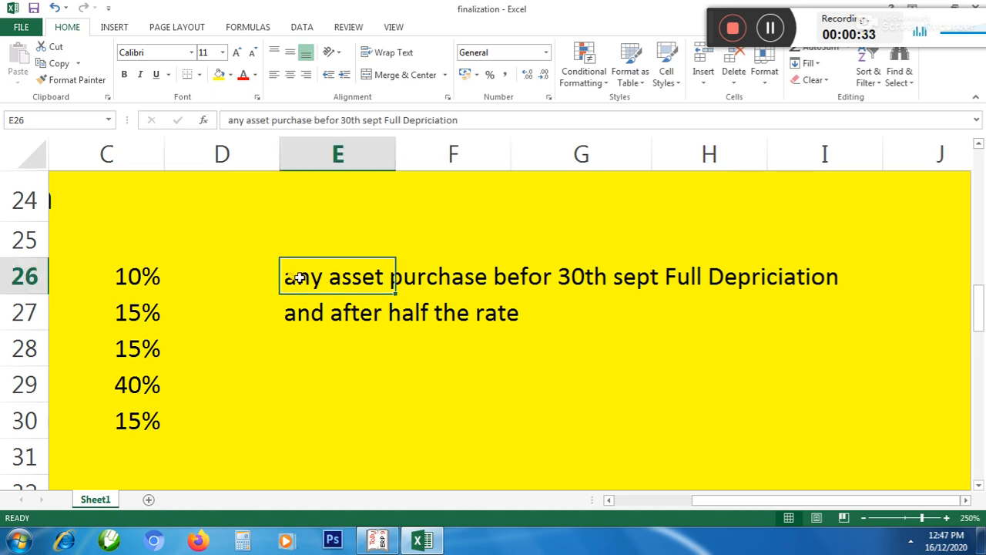
click(768, 30)
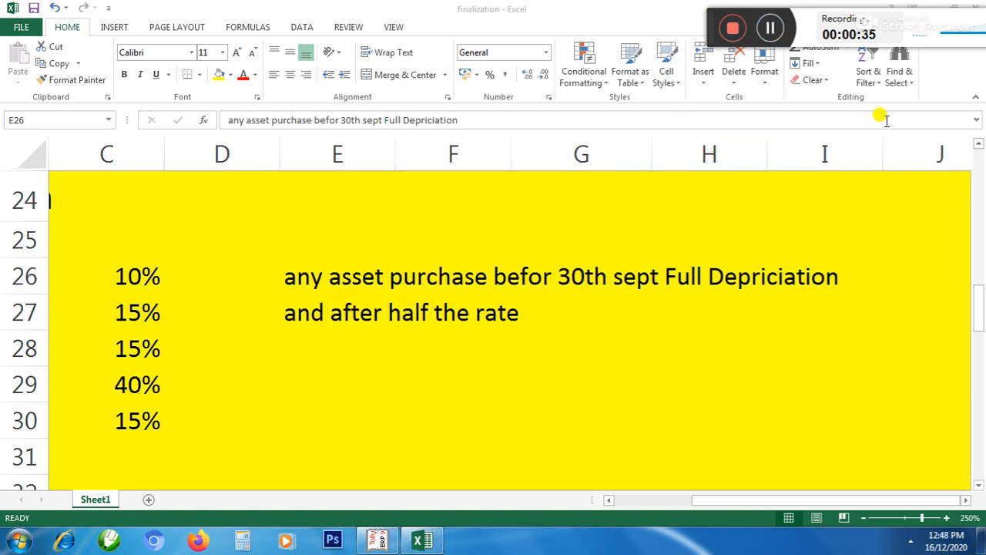
click(293, 277)
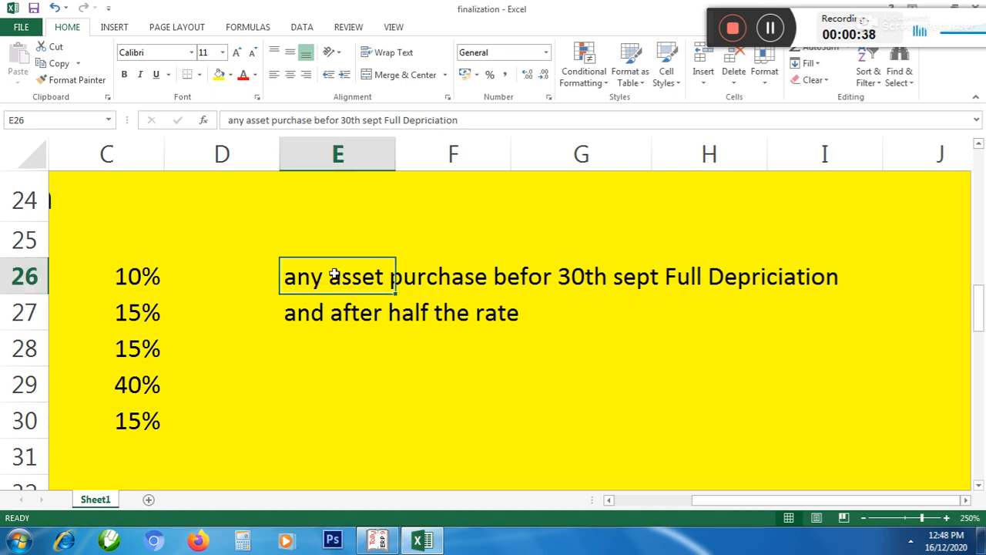
click(447, 279)
click(576, 282)
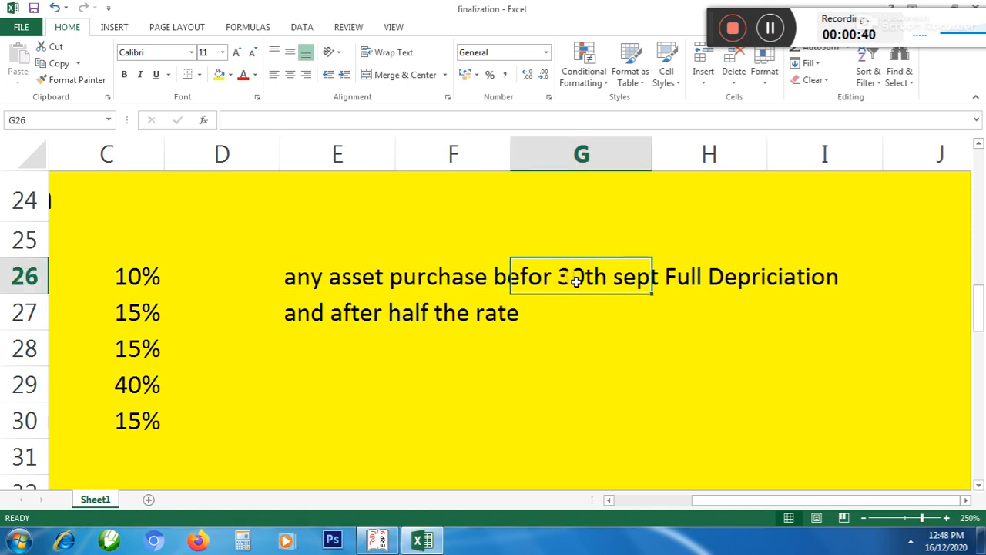
click(692, 278)
click(803, 276)
click(702, 276)
click(136, 273)
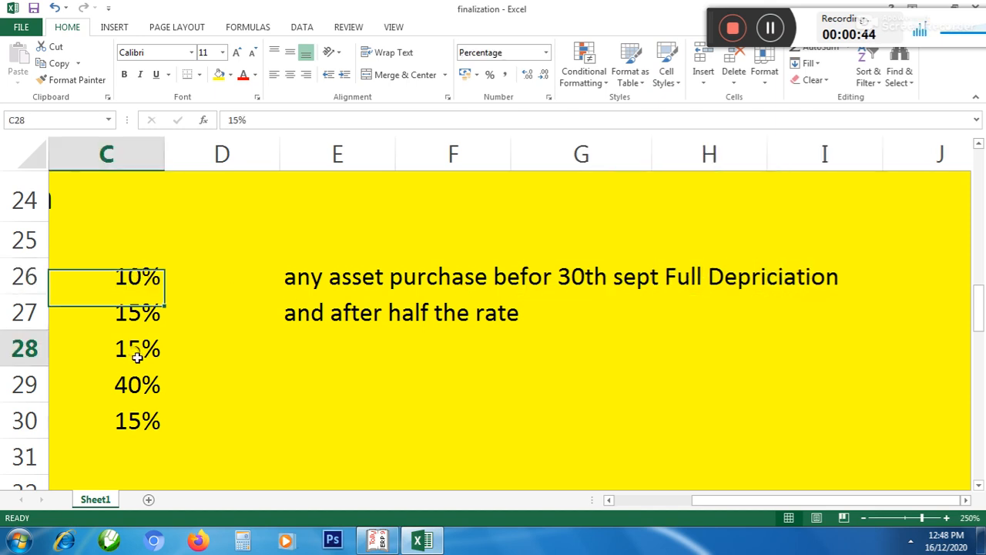
click(136, 347)
click(137, 406)
click(484, 279)
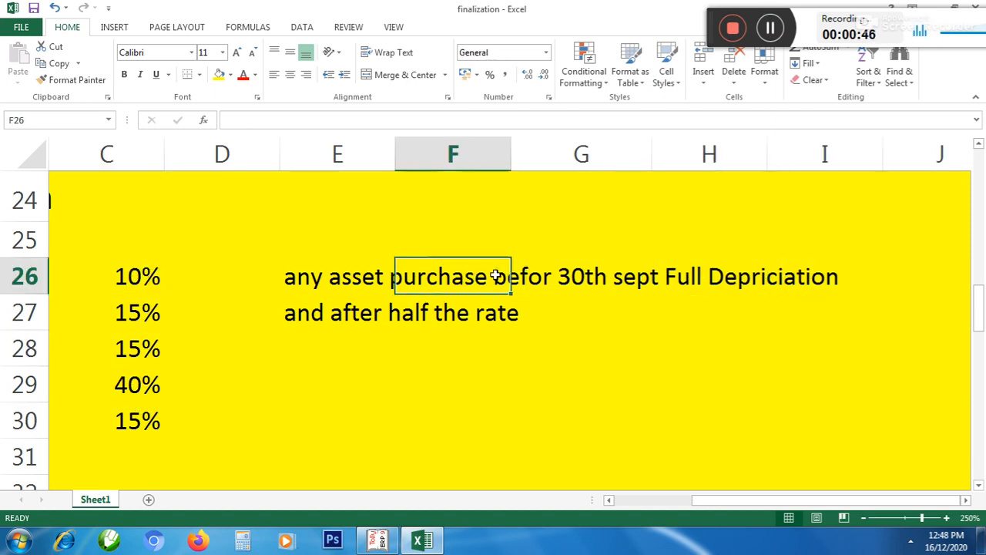
click(645, 275)
click(801, 277)
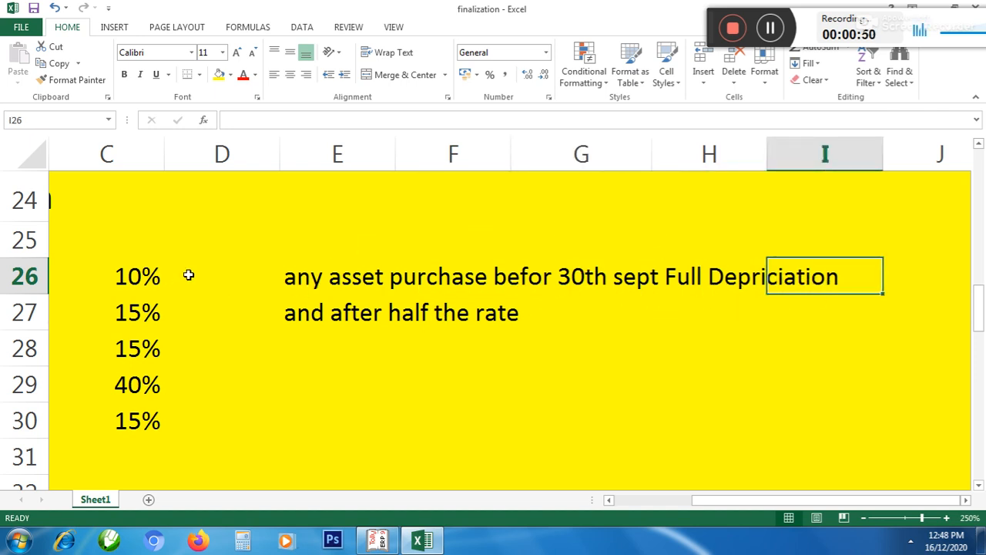
Examine the half-rate note for assets purchased after September alongside the rate column.
click(305, 312)
click(131, 265)
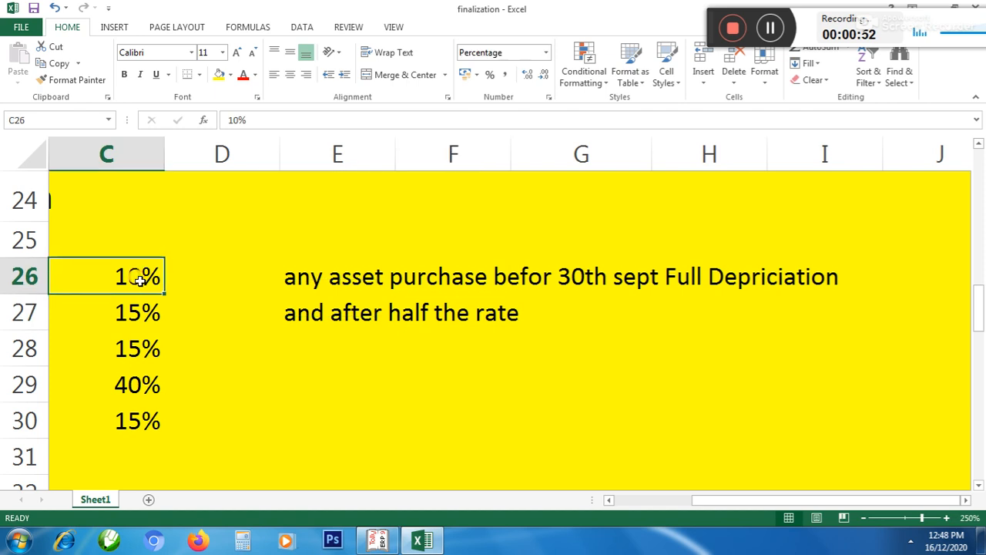
click(211, 279)
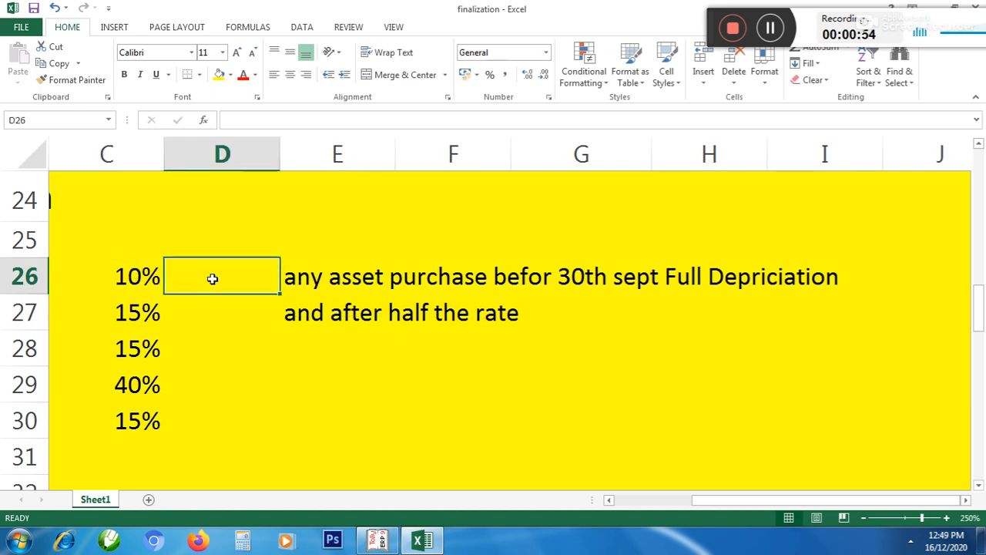
click(151, 304)
click(197, 314)
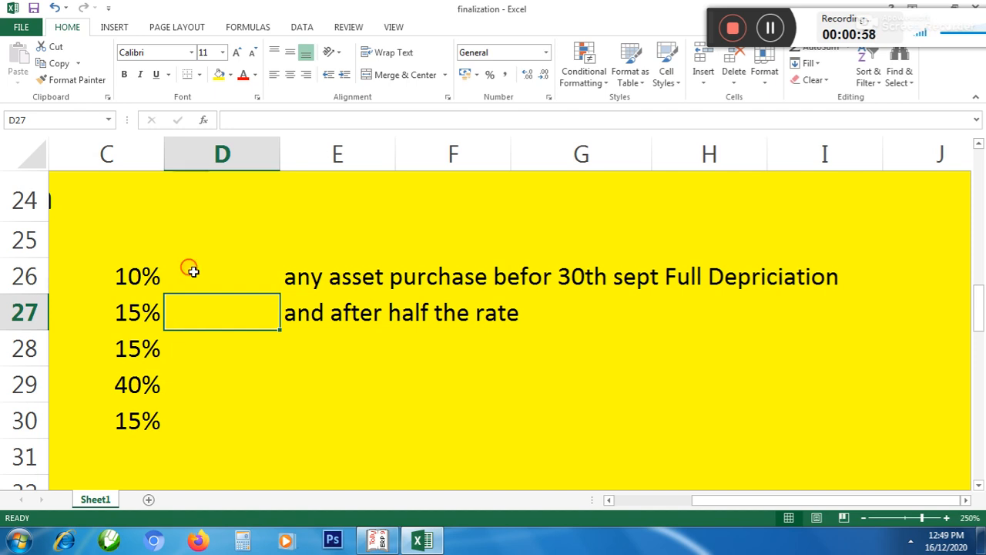
drag(191, 266, 189, 373)
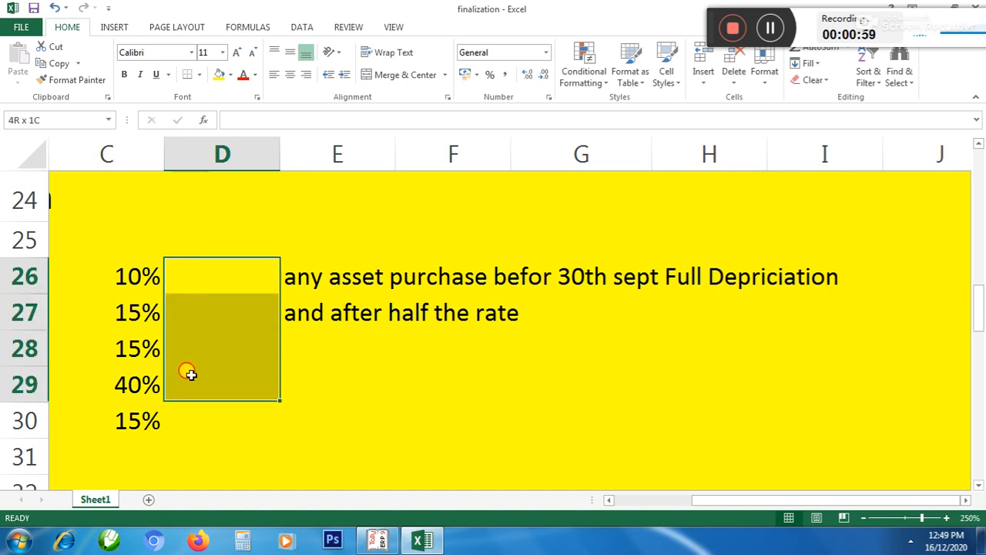
click(298, 315)
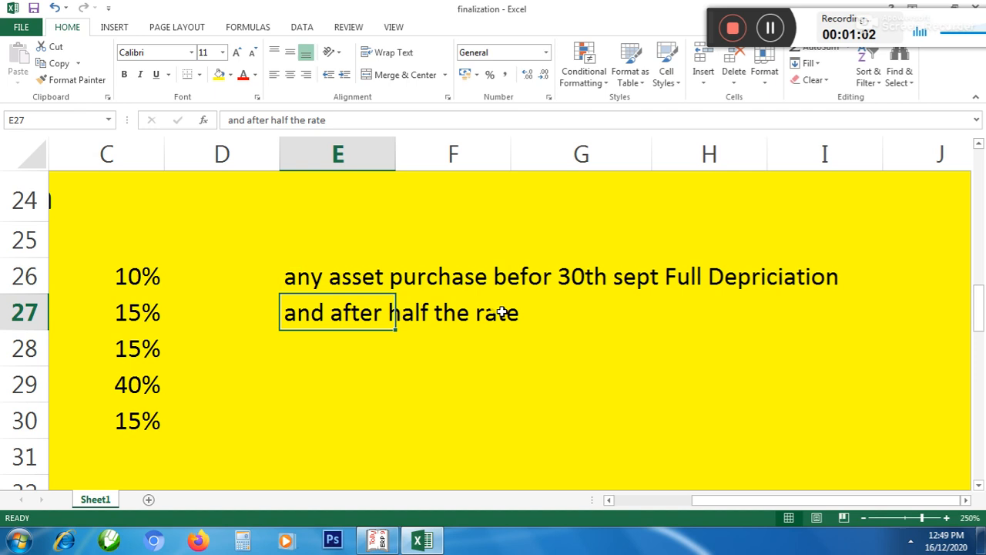
Switch to Tally.ERP 9 and open a new journal voucher.
click(382, 541)
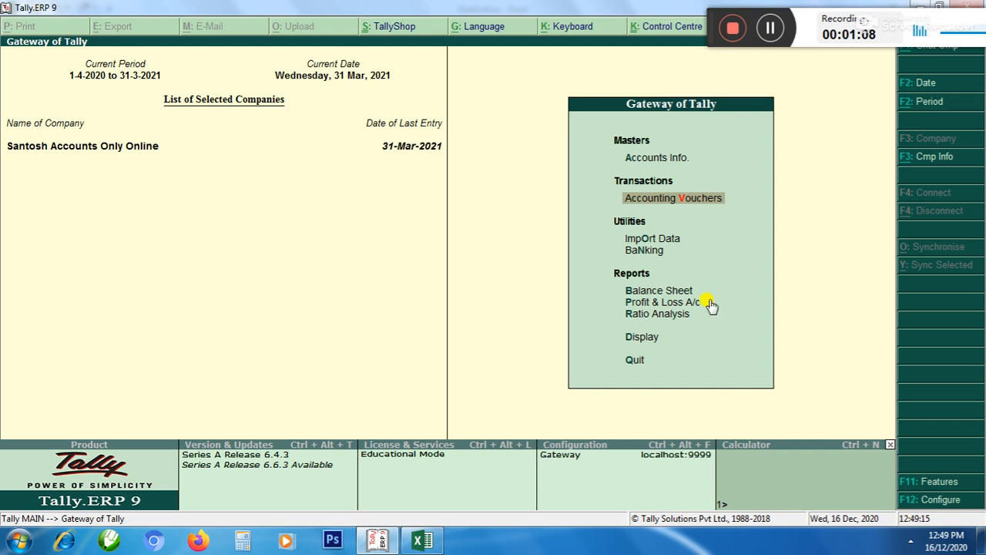
key(Down)
key(Up)
key(Return)
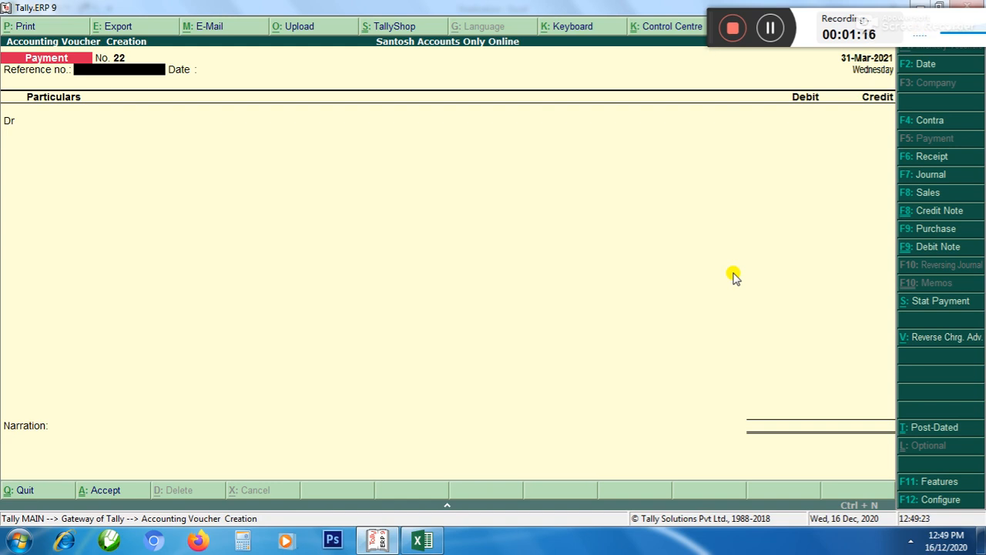
key(F7)
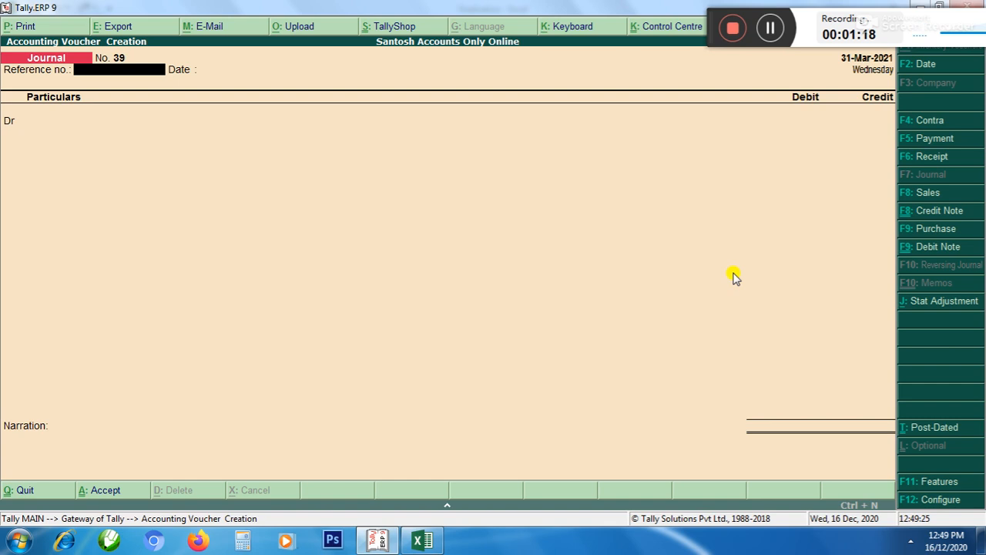
Set the journal voucher date to 1/4, leaving the reference number and reference date blank.
key(Return)
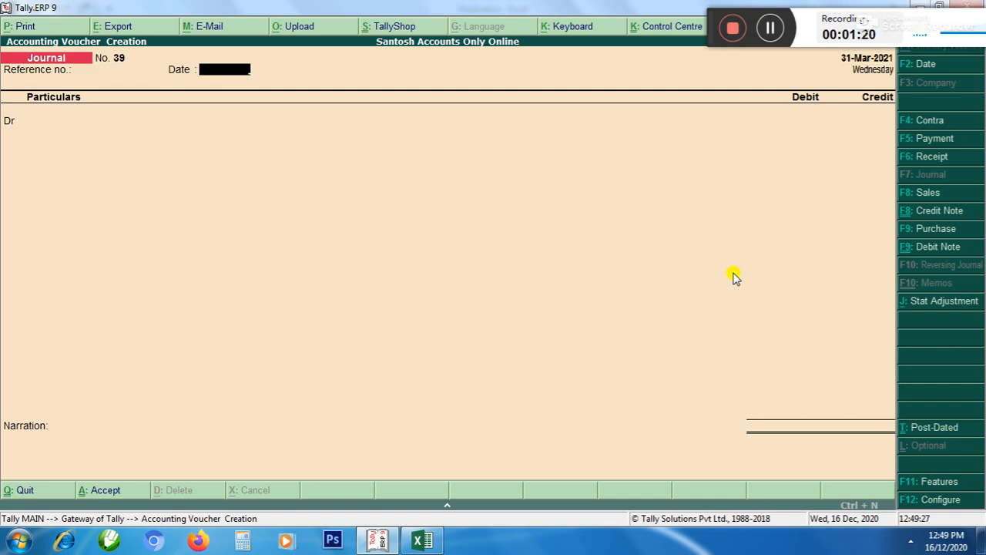
key(Return)
key(F2)
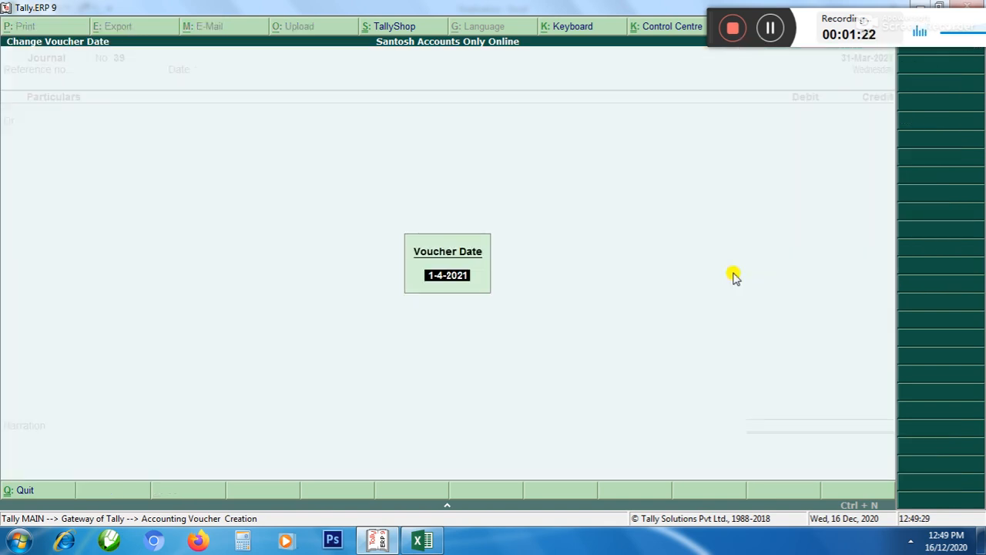
text(1/4)
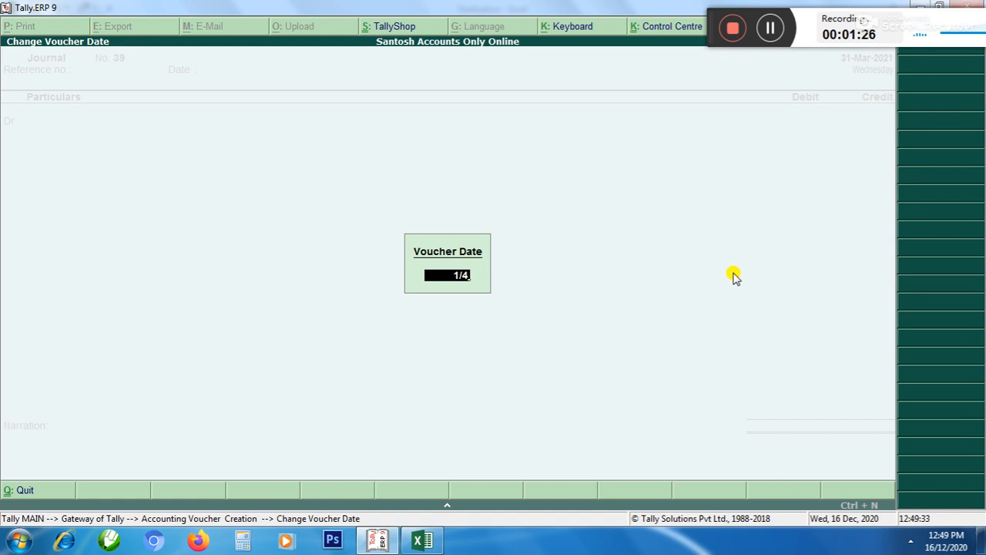
key(Return)
key(Return)
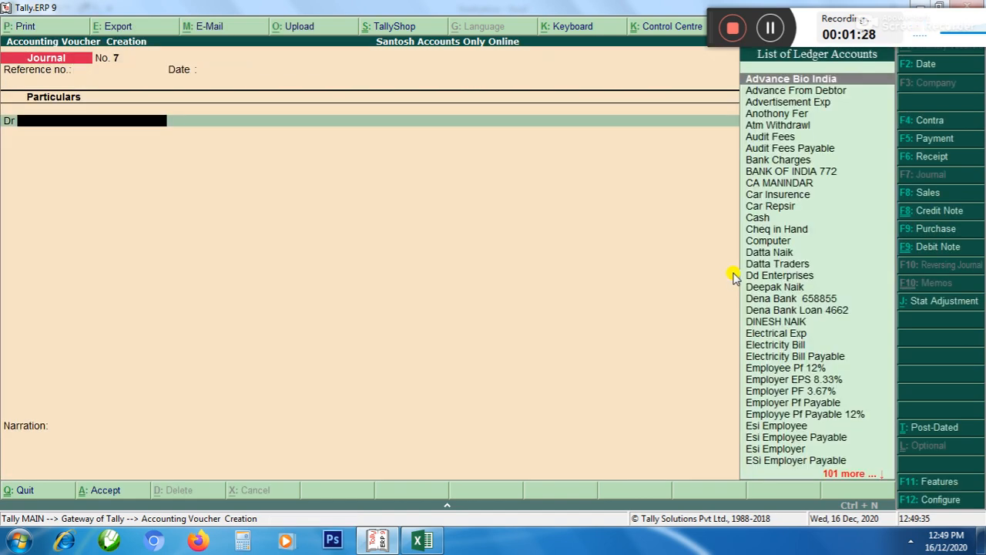
Debit the Computer ledger with 25000 in the journal voucher.
text(Computer)
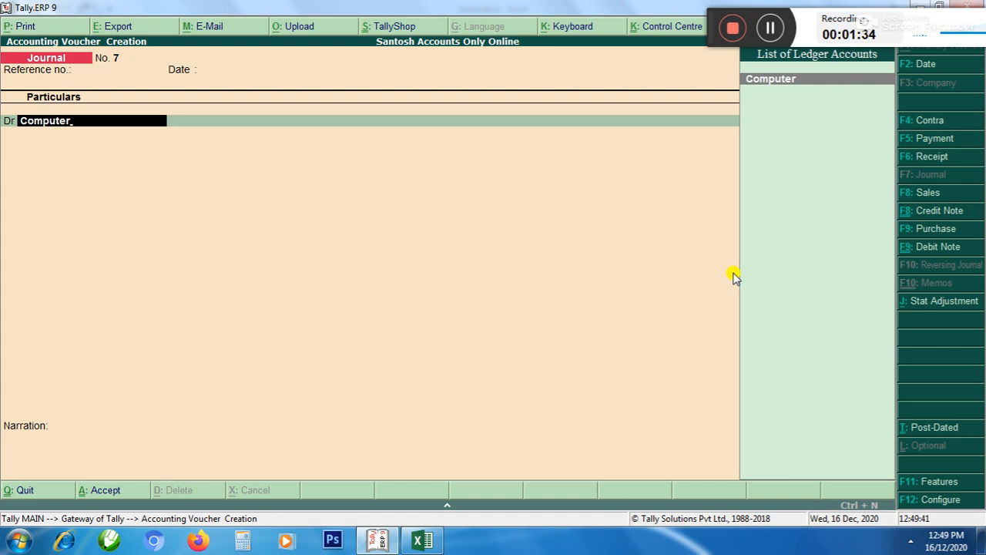
key(Return)
key(Return)
text(250000.00)
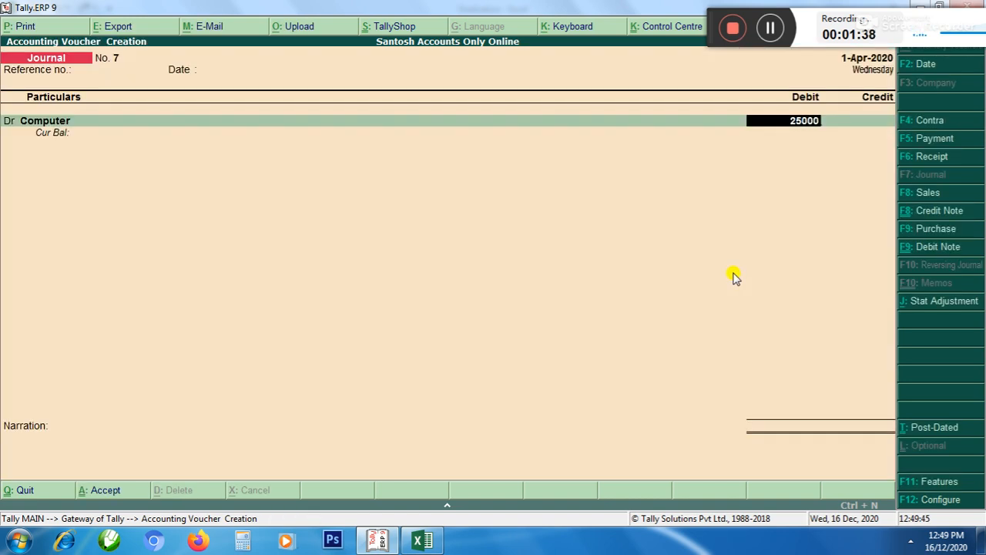
key(Return)
Make the second line of the journal voucher a credit (Cr) entry.
text(d)
key(Return)
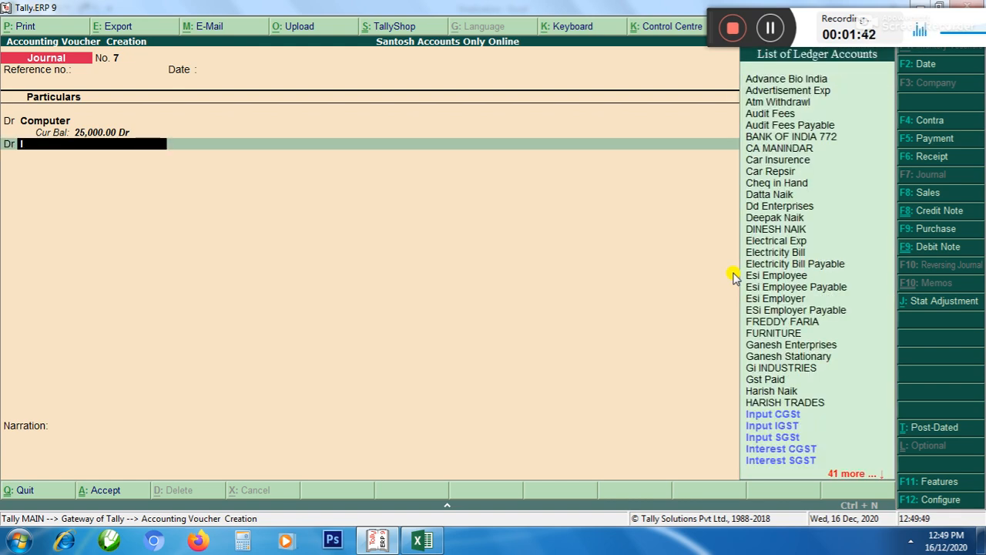
key(BackSpace)
text(cr)
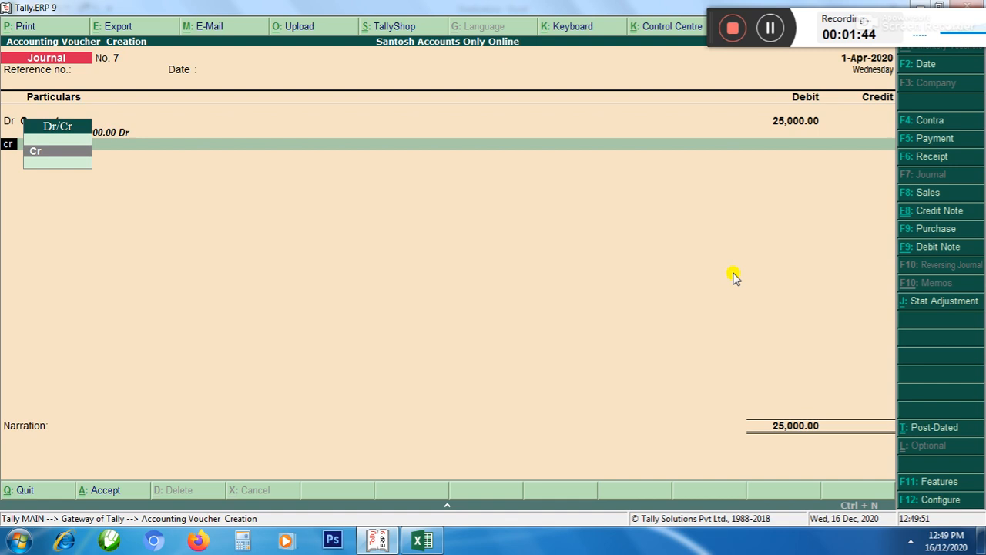
key(Return)
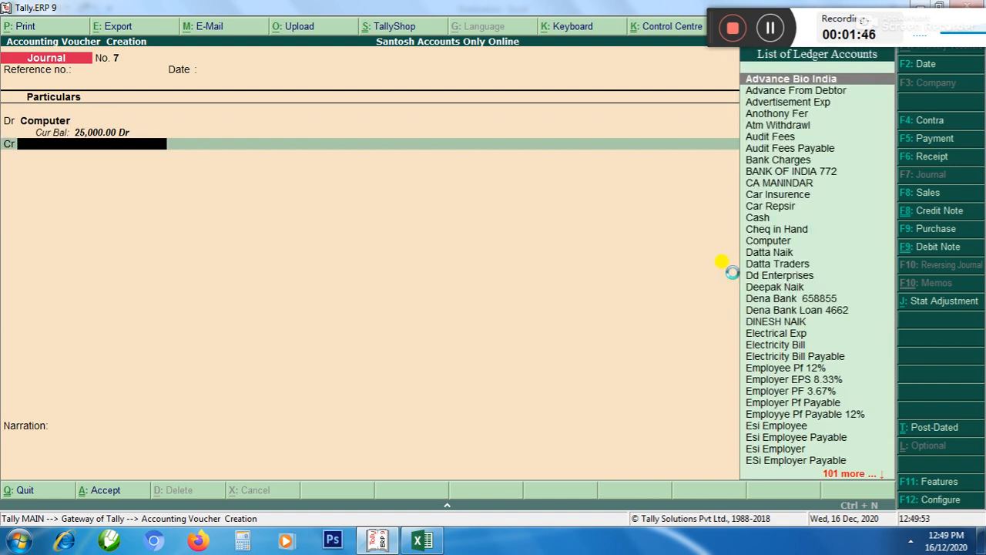
Create a supplier ledger named Jamsons Computer under Sundry Creditors from within the voucher.
key(alt+c)
text(Jamsons Co)
key(Return)
key(Return)
text(S)
key(Down)
key(Down)
key(Down)
key(Return)
key(ctrl+a)
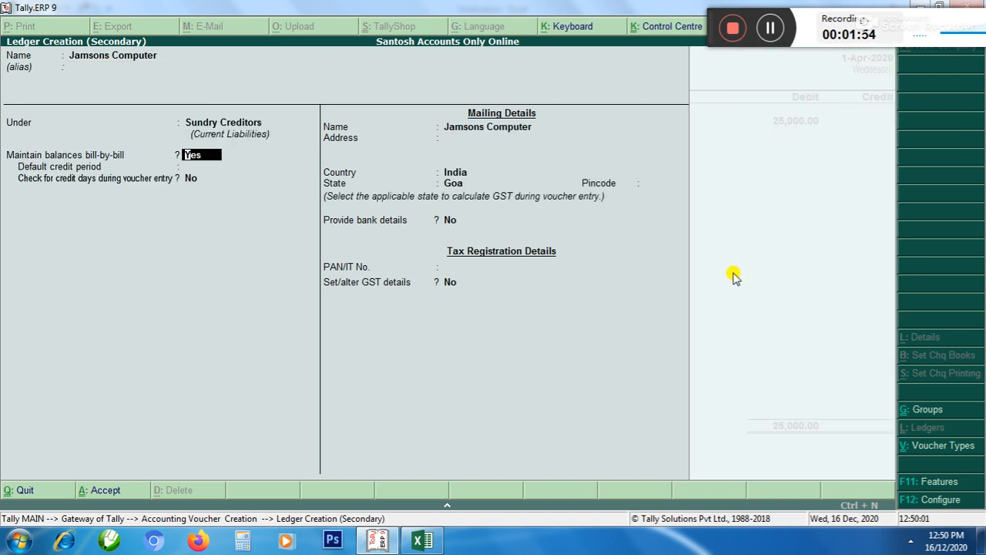
Credit Jamsons Computer with 25,000.00 On Account, leave the narration blank and save the journal voucher.
key(Return)
key(Return)
key(Return)
key(Return)
key(Return)
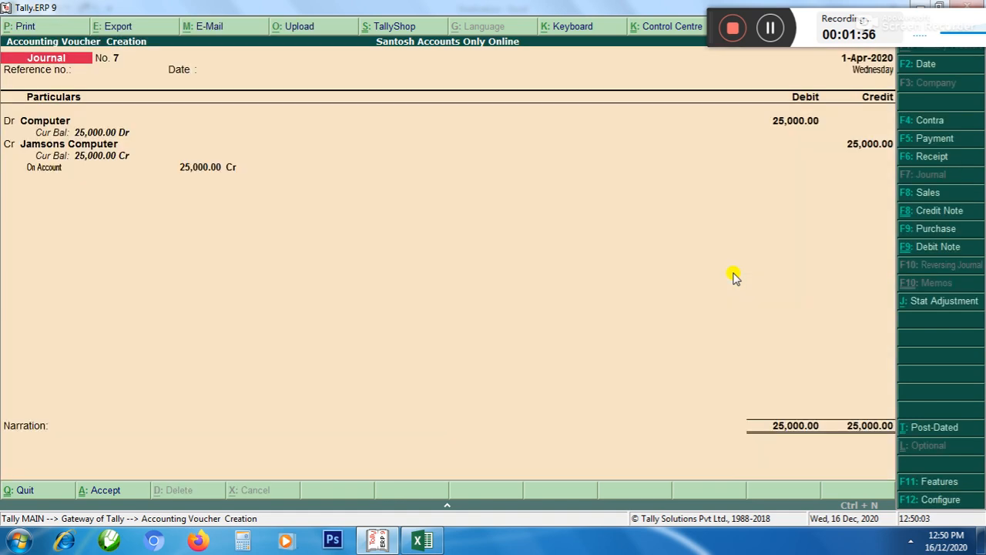
key(Return)
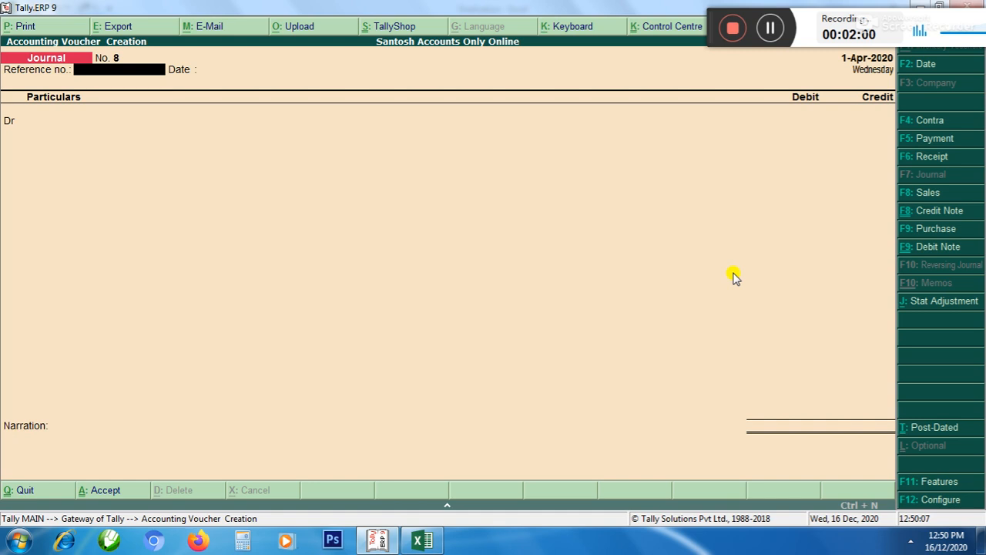
Date the new journal voucher 1/6, leaving its reference details blank.
key(F2)
text(1-6)
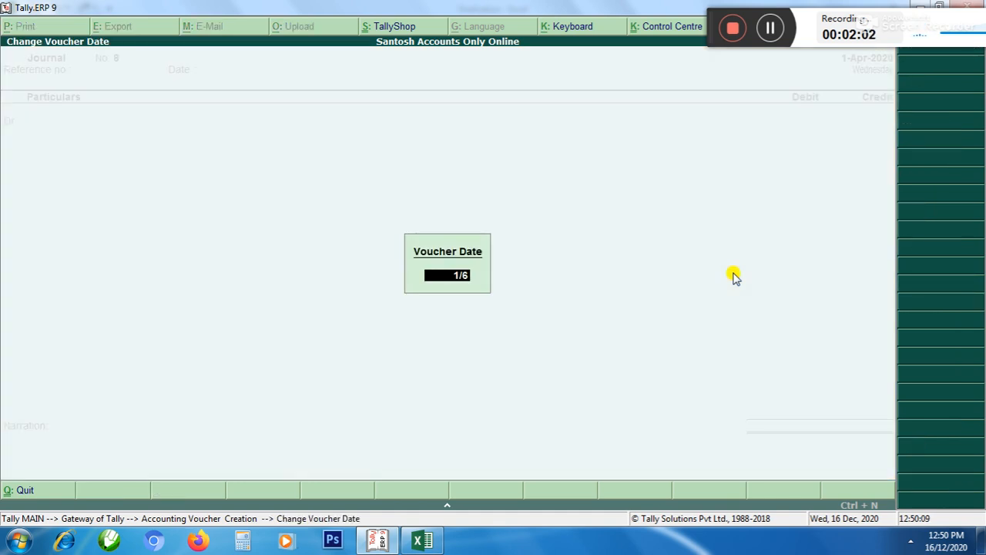
key(Return)
key(Return)
key(Return)
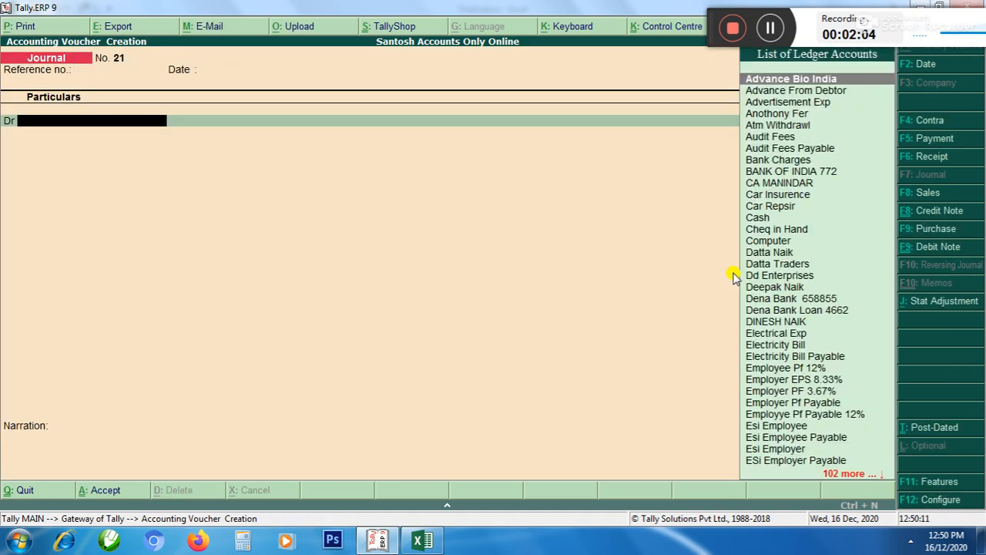
Debit the Computer ledger with 40,000 in the journal voucher.
text(Computer)
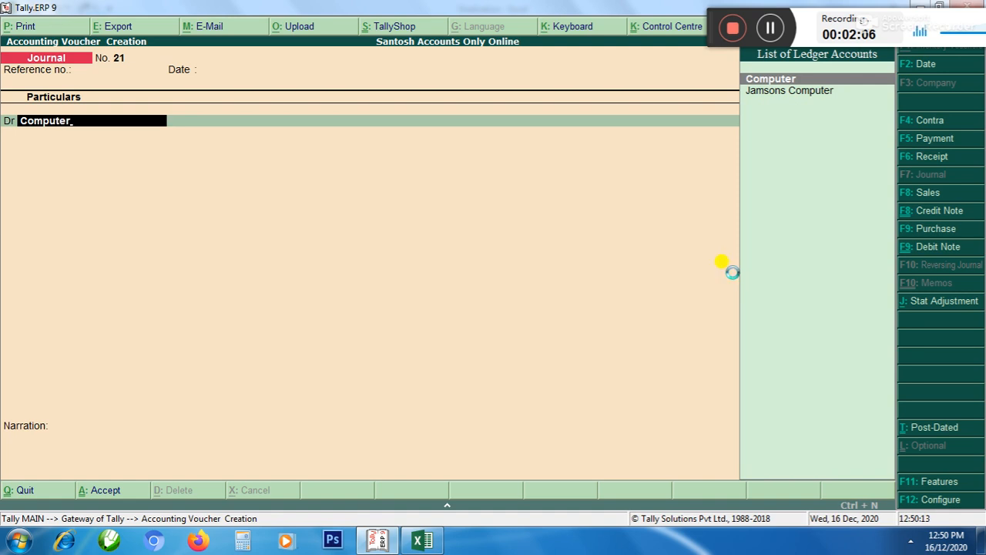
key(Return)
key(Return)
text(40000)
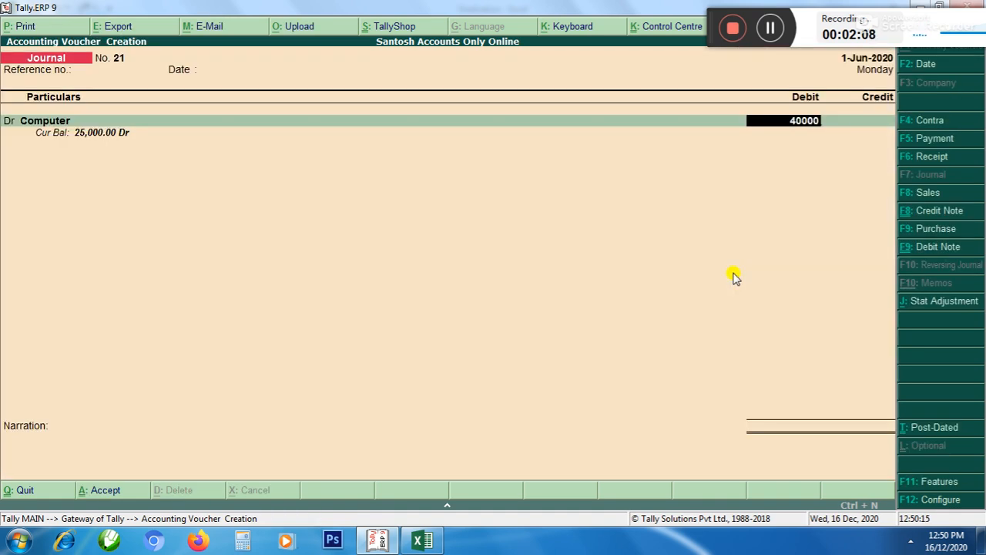
Credit Jamsons Computer with 40,000.00 On Account, leave the narration blank and save the journal voucher.
key(Return)
key(Return)
key(Return)
key(Return)
key(Return)
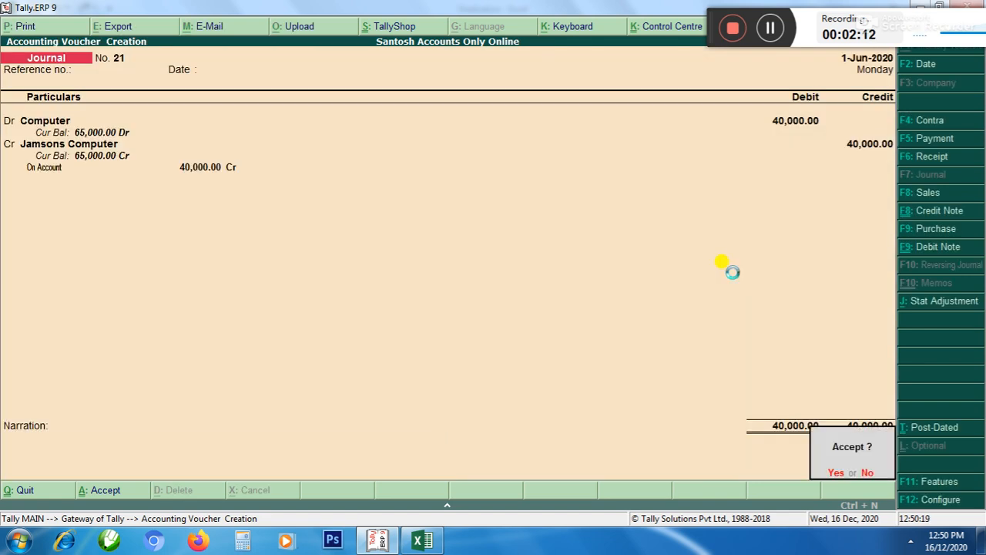
key(Return)
Date the new journal voucher 1/11, leaving its reference details blank.
key(F2)
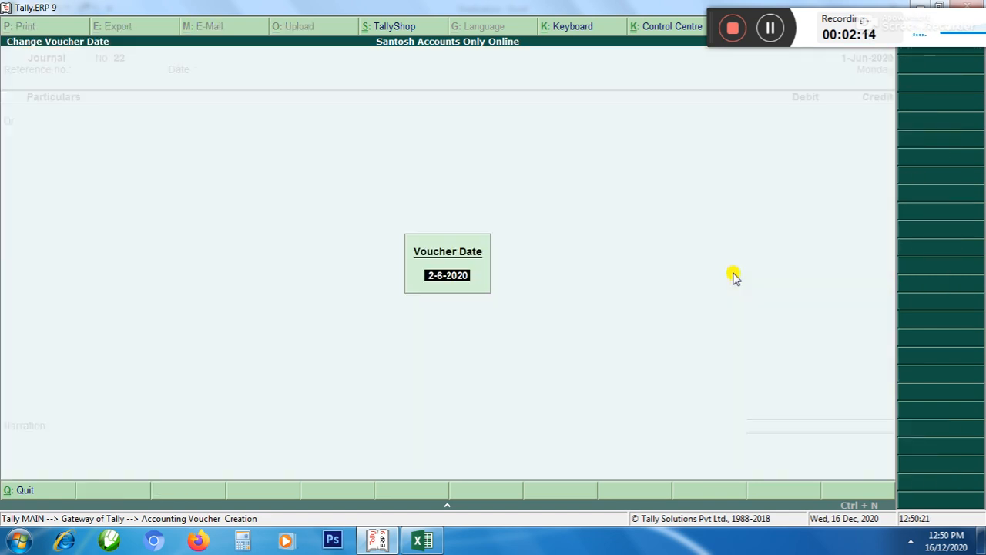
key(BackSpace)
text(1/11)
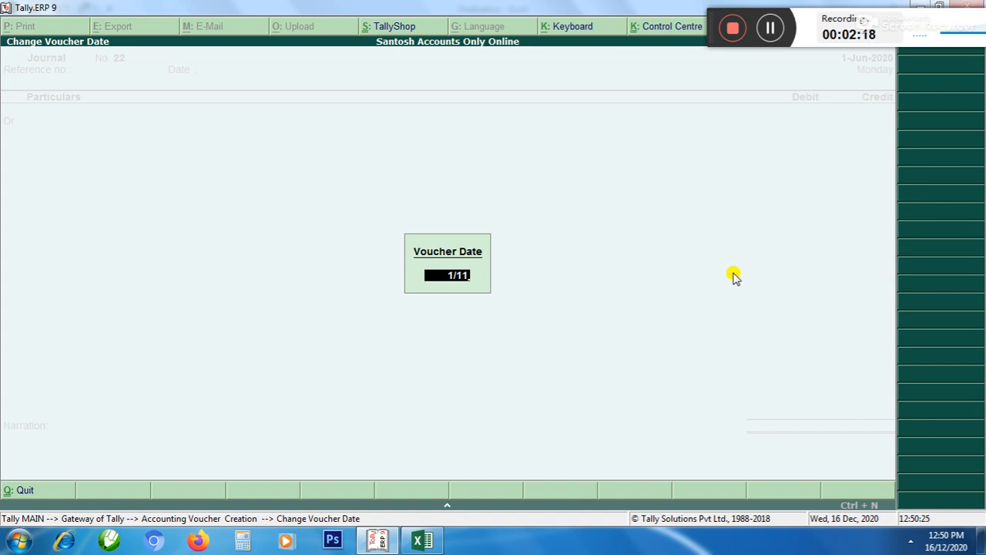
key(Return)
key(Return)
key(Return)
Debit the Computer ledger with 35,000 in the journal voucher.
text(Compu)
key(Return)
key(Return)
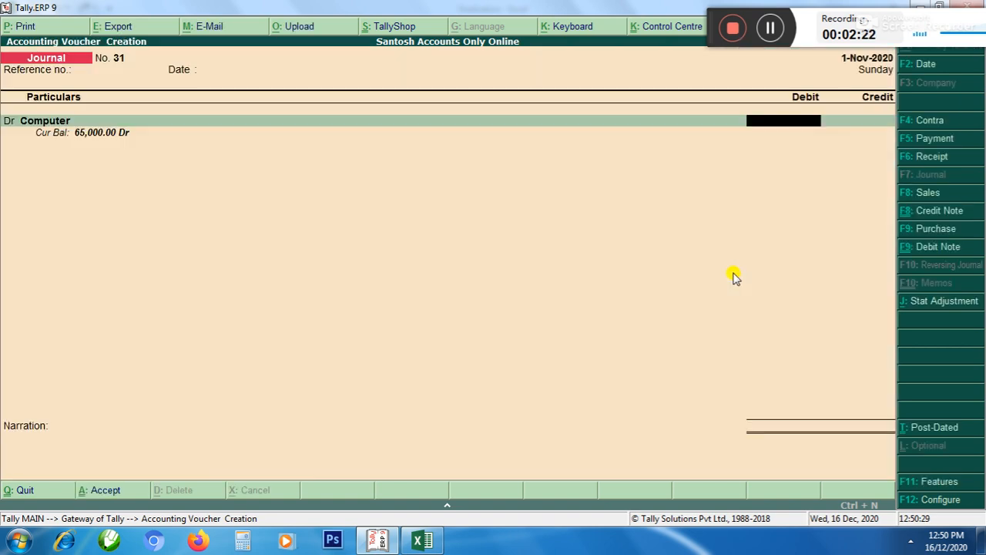
text(35,000)
Credit Jamsons Computer with 35,000.00 On Account, leave the narration blank and save the journal voucher.
key(Return)
key(Return)
key(Return)
key(Return)
key(Return)
key(Return)
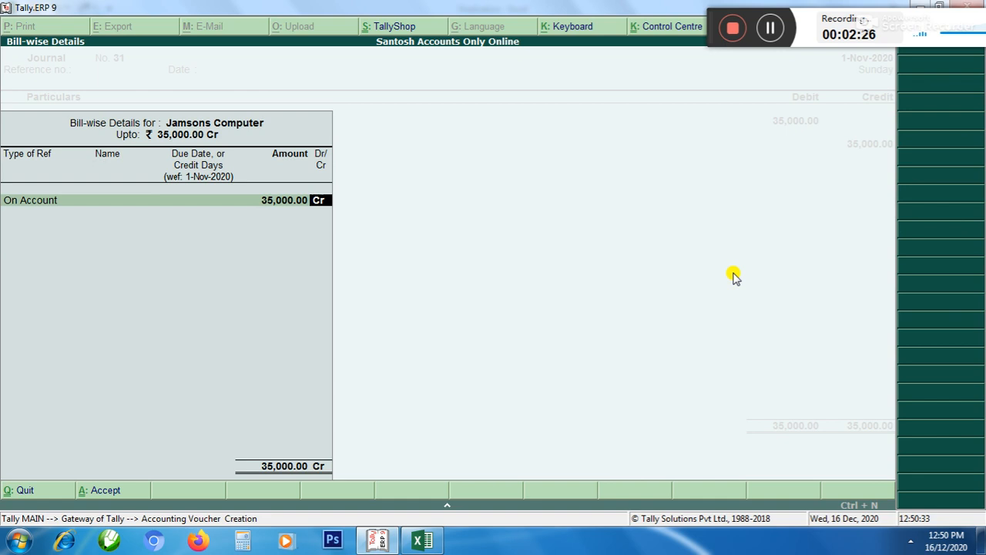
key(Return)
key(Return)
key(Return)
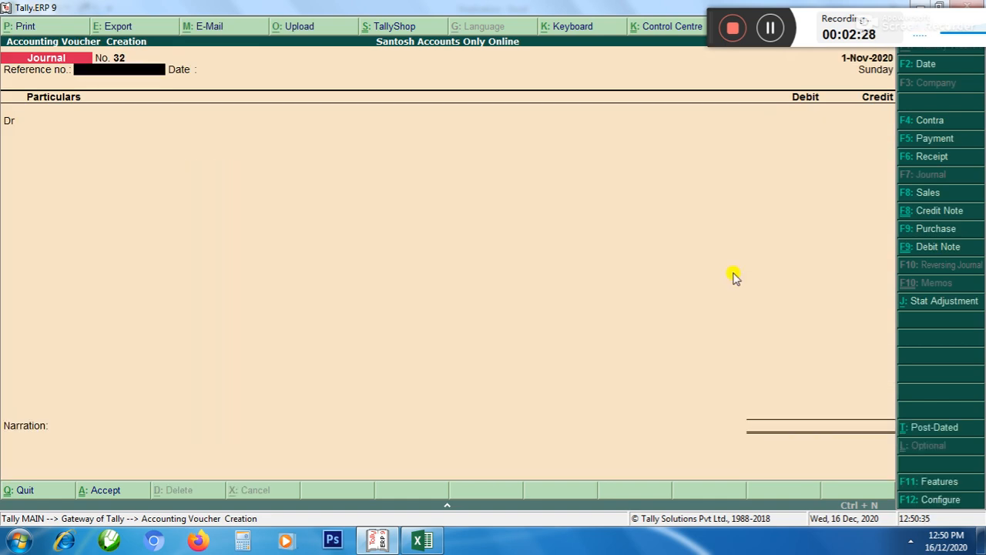
Date the new journal voucher 1/5, leaving its reference details blank.
key(F2)
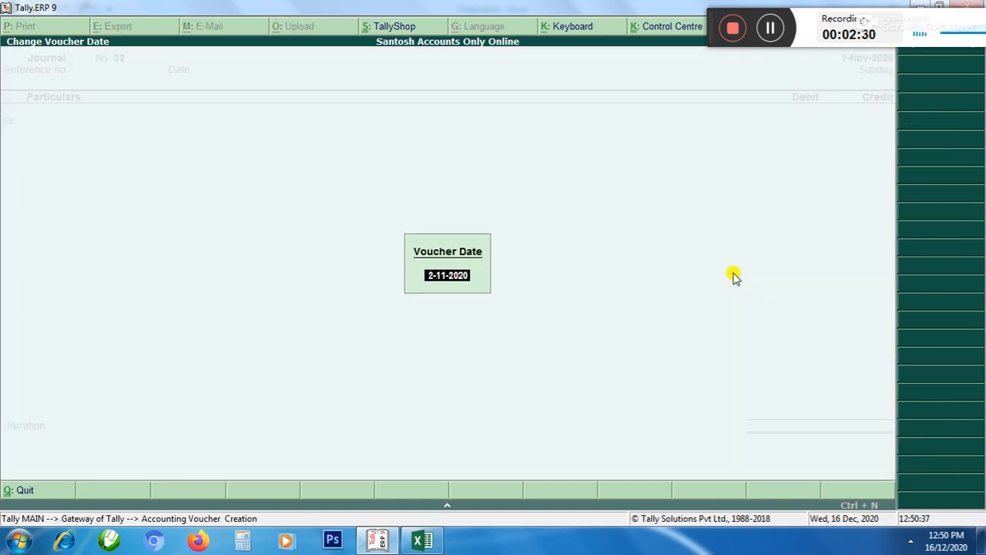
key(BackSpace)
text(1/5)
key(Return)
key(Return)
key(Return)
Debit the FURNITURE ledger with 12,000, leaving its tax classification blank.
text(Fur)
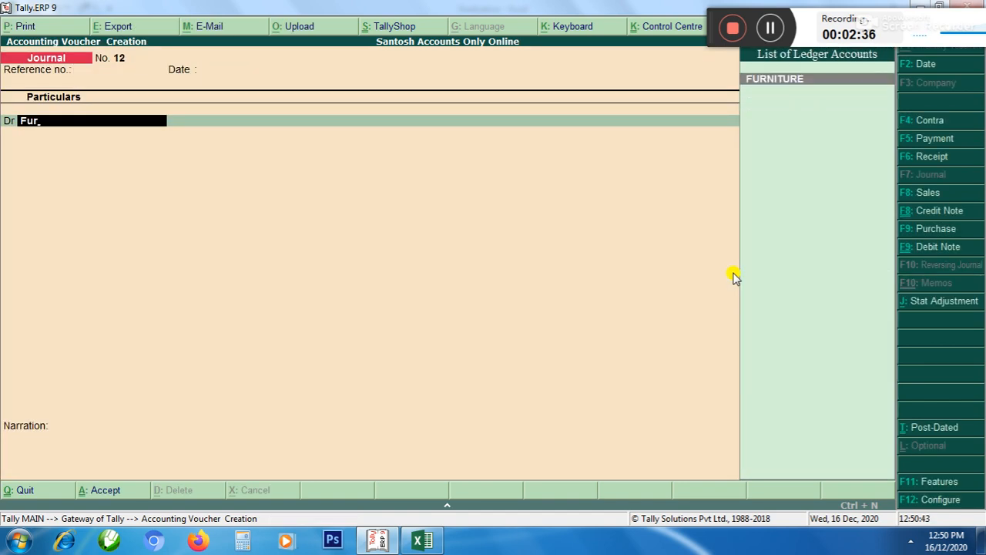
key(Return)
key(Return)
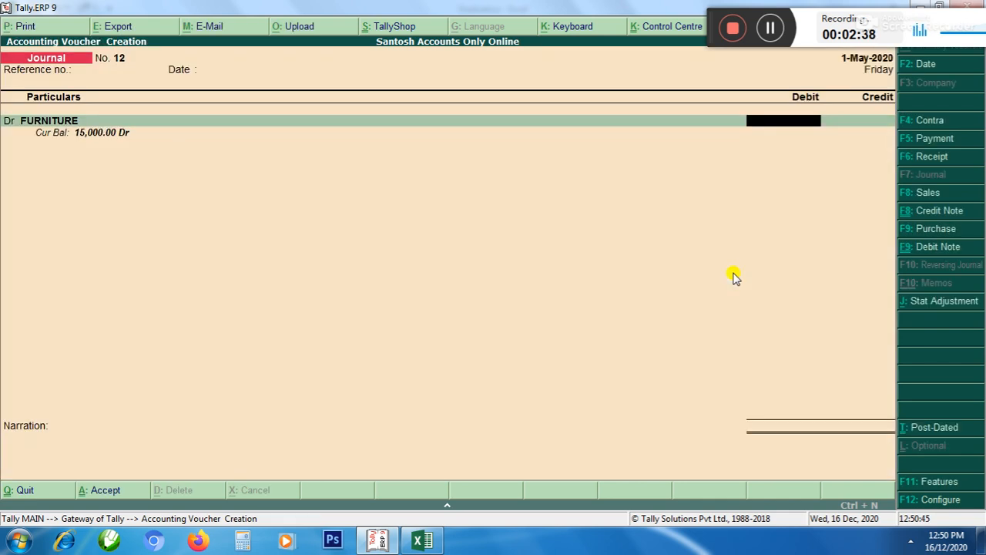
text(12000)
Credit SHAHU MARKETING with 12,000.00, leave the narration blank and save the journal voucher.
key(Return)
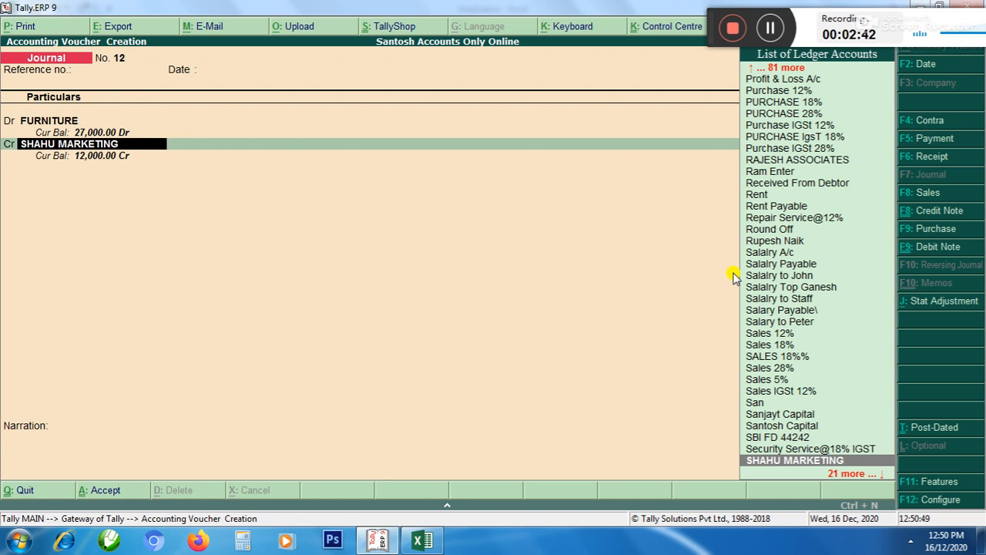
key(Return)
key(Return)
key(Return)
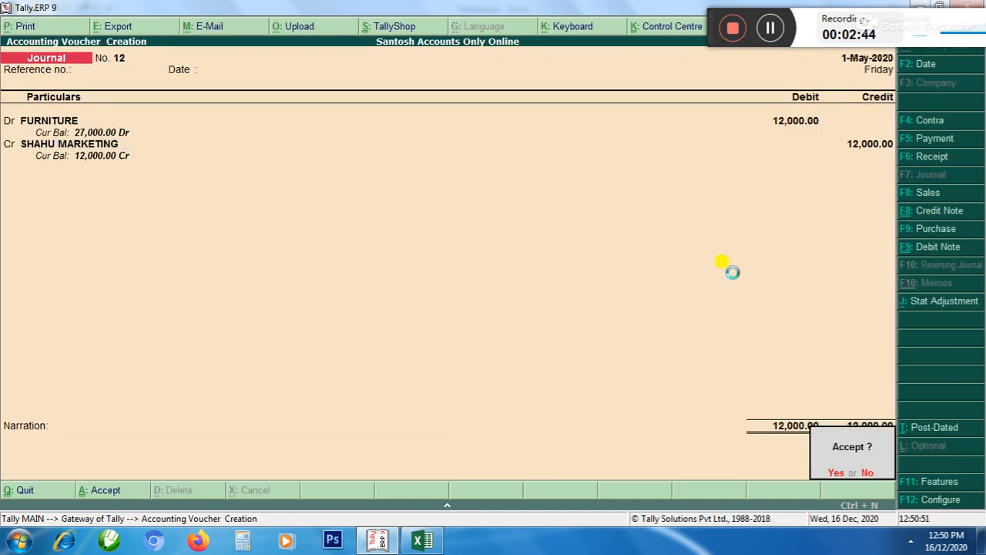
key(Return)
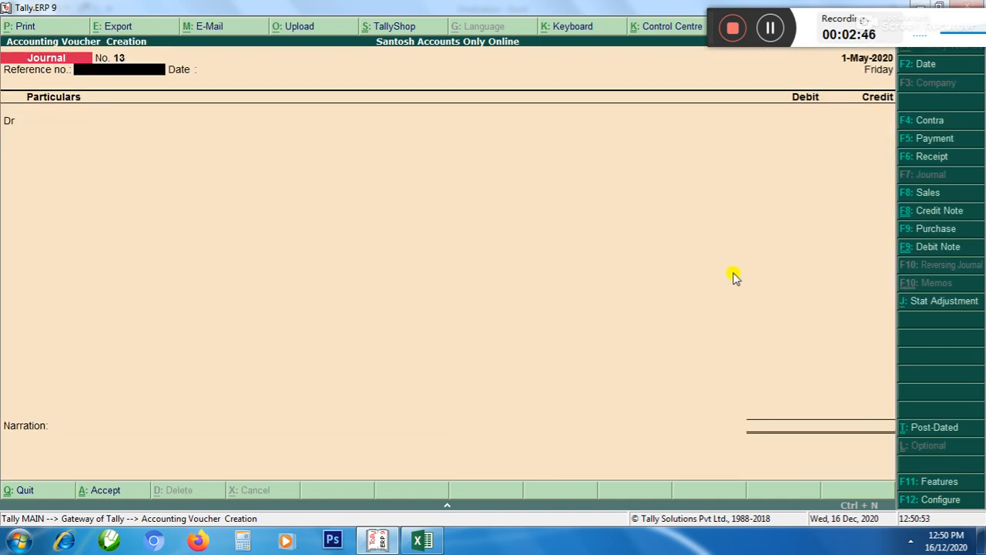
Date the new journal voucher 1/12, leaving its reference details blank.
key(Return)
key(Return)
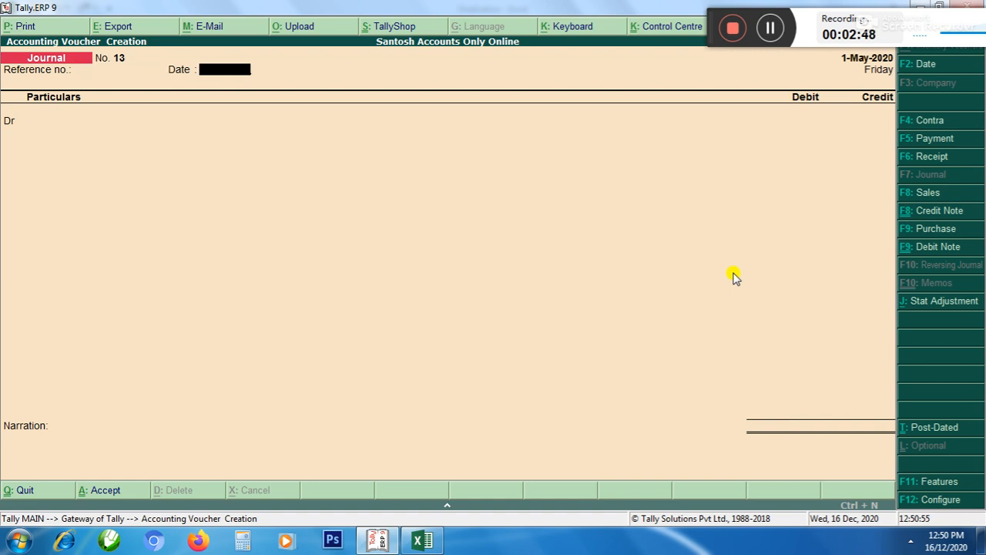
key(F2)
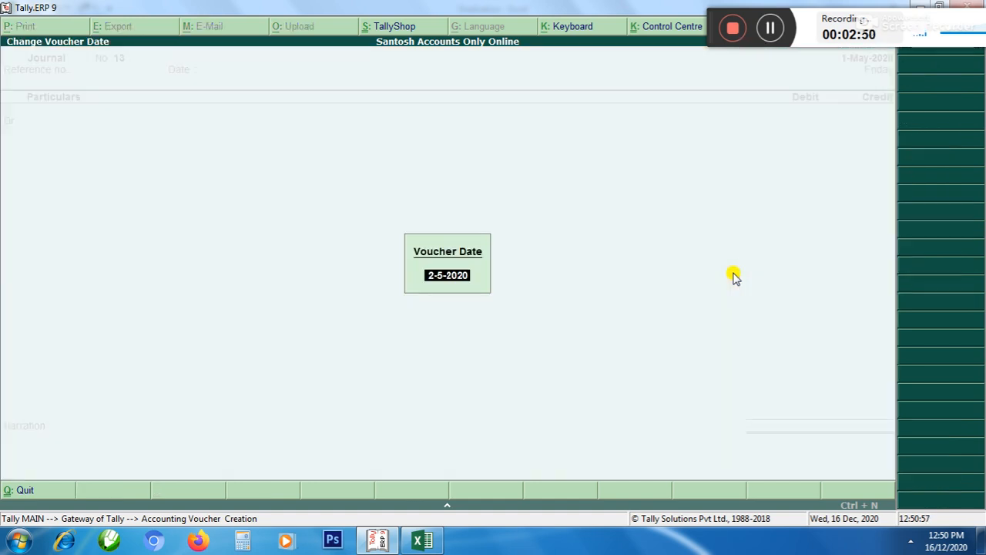
text(1/12)
key(Return)
key(Return)
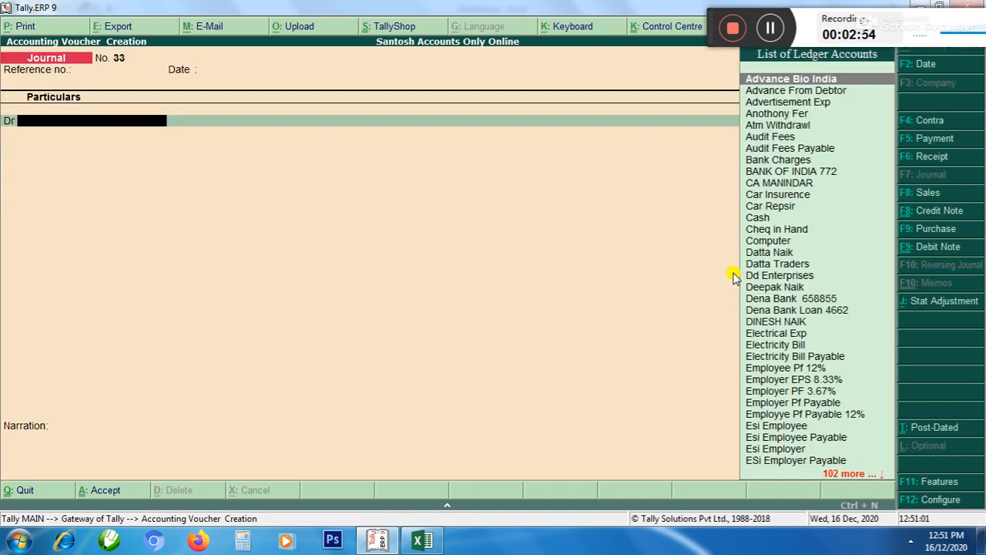
Debit the FURNITURE ledger with 10,000, leaving its tax classification blank.
text(Fur)
key(Return)
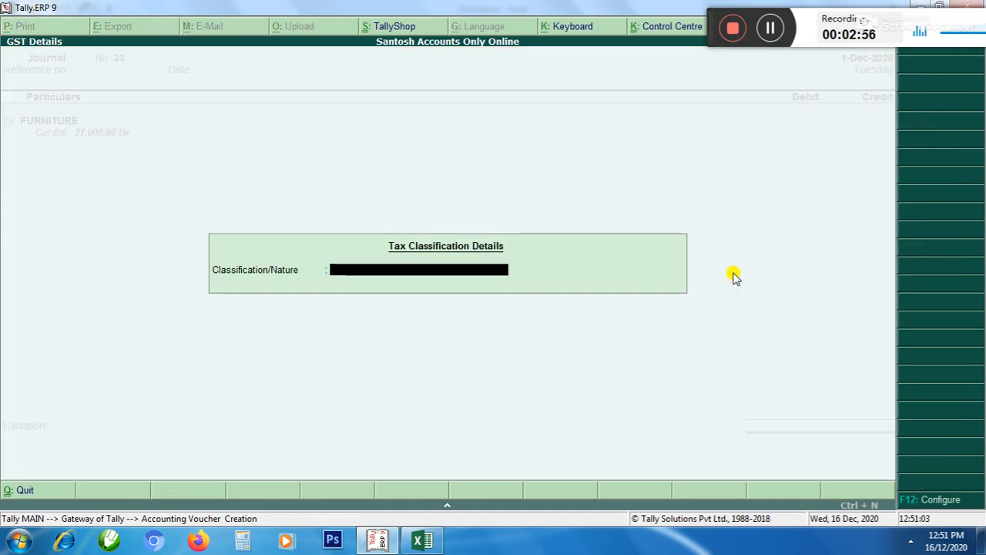
key(Return)
key(BackSpace)
key(BackSpace)
text(10,000)
Credit SHAHU MARKETING with 10,000.00, leave the narration blank and save the journal voucher.
key(Return)
key(Return)
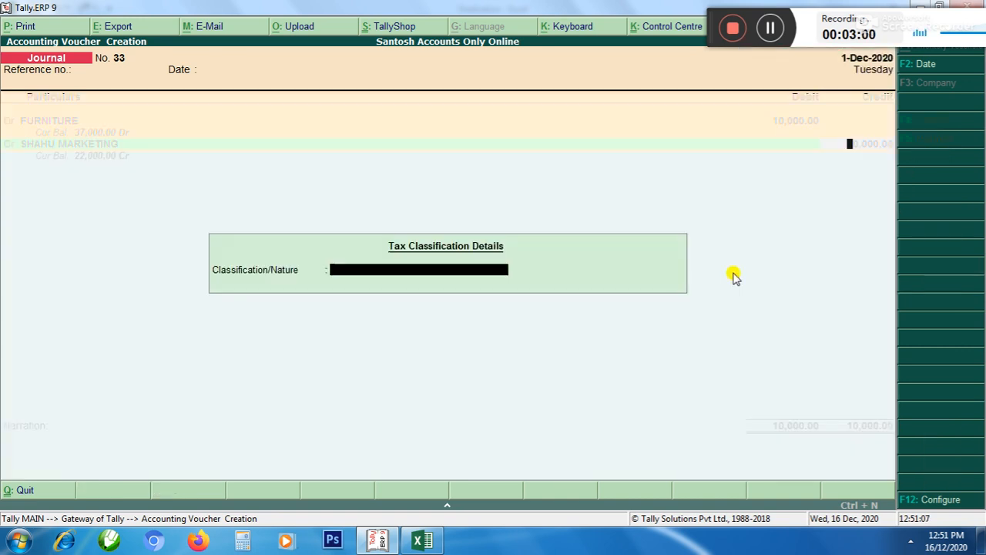
key(Return)
key(Return)
key(Return)
key(Return)
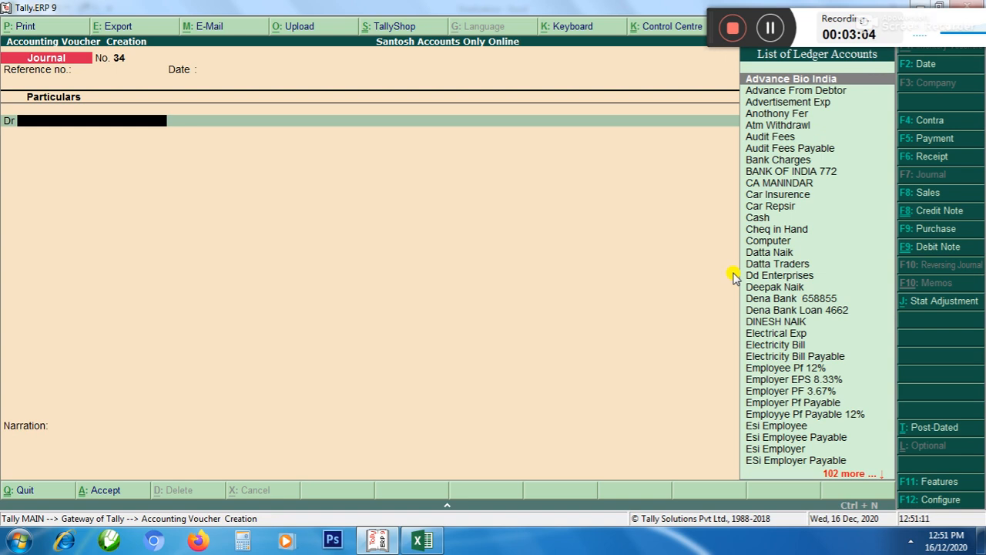
Look for a Car ledger for the debit line and set the voucher date to 1/12.
text(Car)
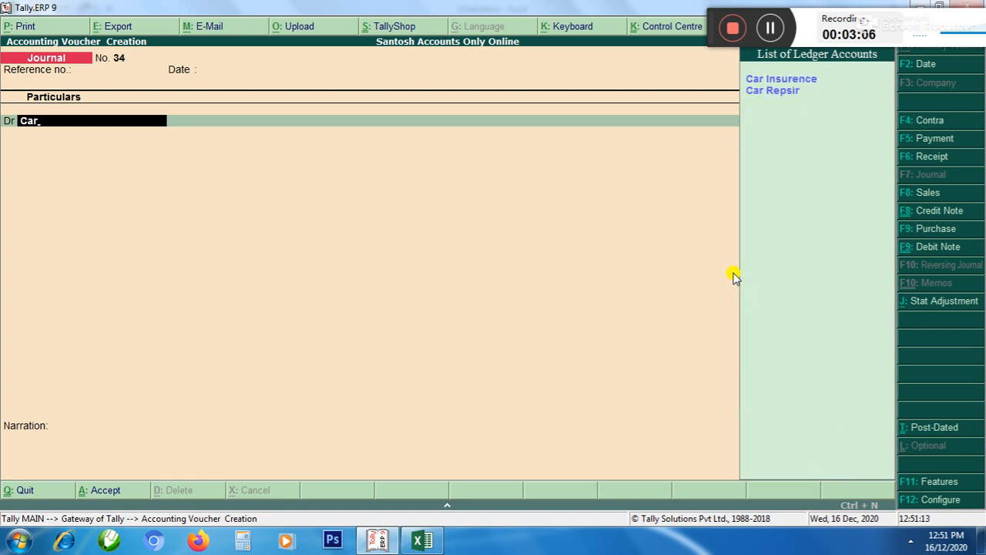
key(F2)
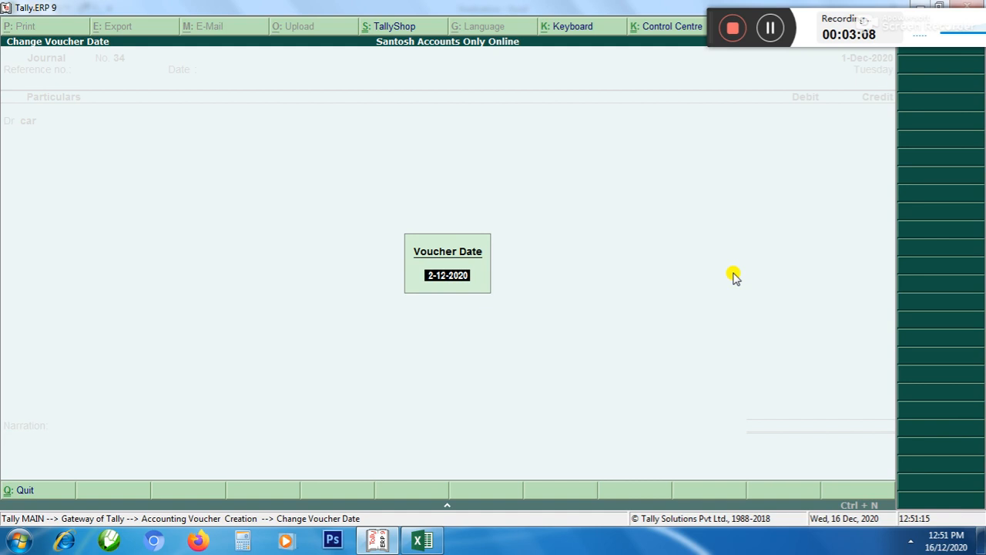
text(/12)
key(BackSpace)
key(BackSpace)
key(BackSpace)
text(1/12)
key(Return)
key(Return)
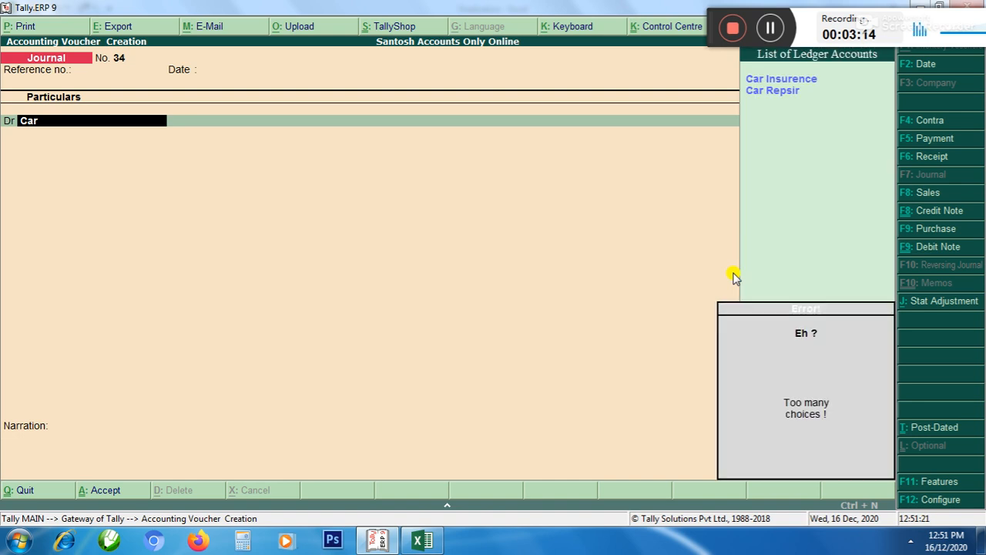
Create a ledger named Car under Fixed Assets from within the voucher, keeping the remaining default details.
key(alt+c)
text(Car)
key(Return)
key(Return)
text(F)
key(Return)
key(Return)
key(Return)
key(Return)
key(Return)
key(Return)
key(Return)
key(Return)
key(Return)
key(Return)
key(Return)
key(Return)
key(Return)
Debit Car with 5,00,000 and change the voucher type from Journal to Payment.
text(500000)
key(Return)
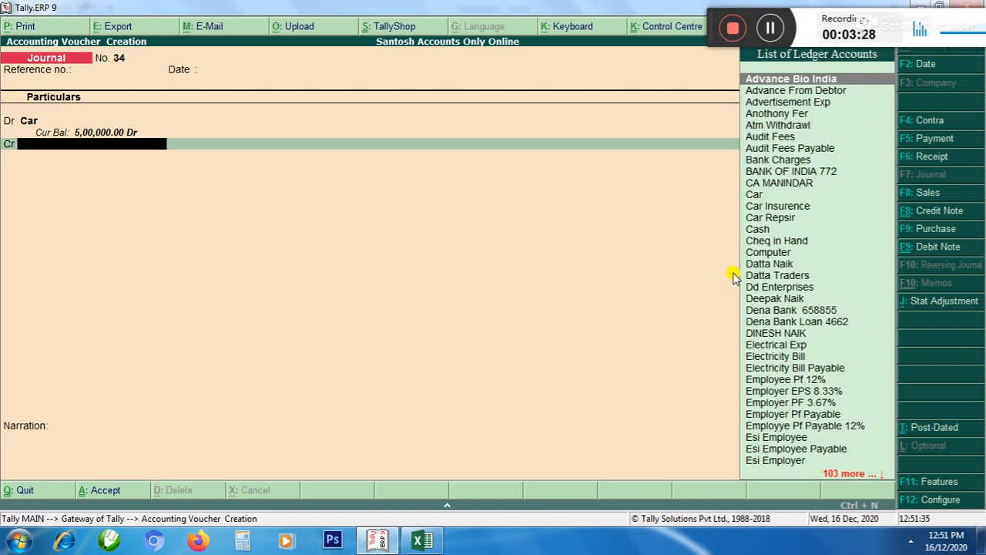
key(Return)
key(Return)
key(Return)
key(Return)
key(Return)
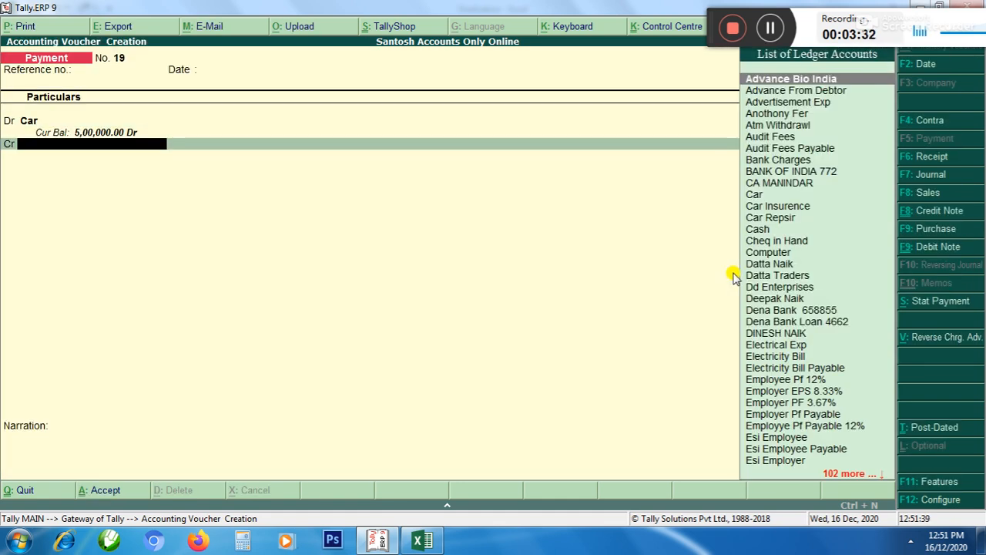
Credit STATE BANK OF INDIA with 5,00,000.00, leave the narration blank and save the payment voucher.
text(State)
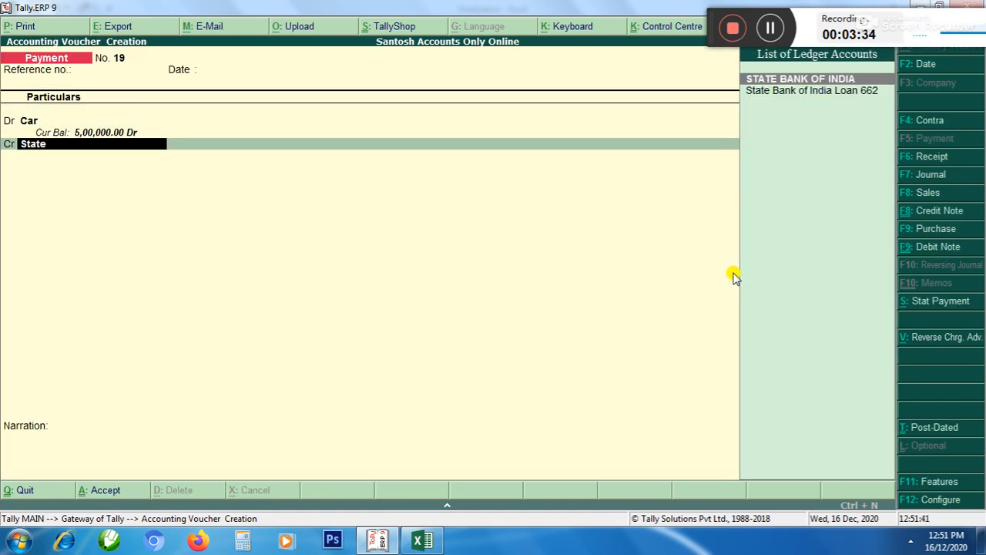
key(Return)
key(Return)
key(Return)
key(Return)
key(Return)
key(Return)
key(Return)
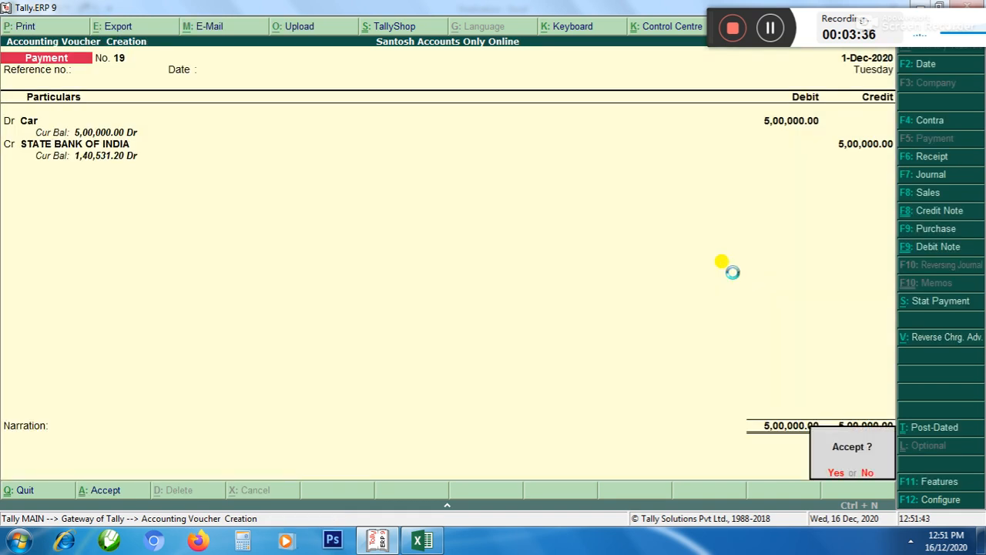
key(Return)
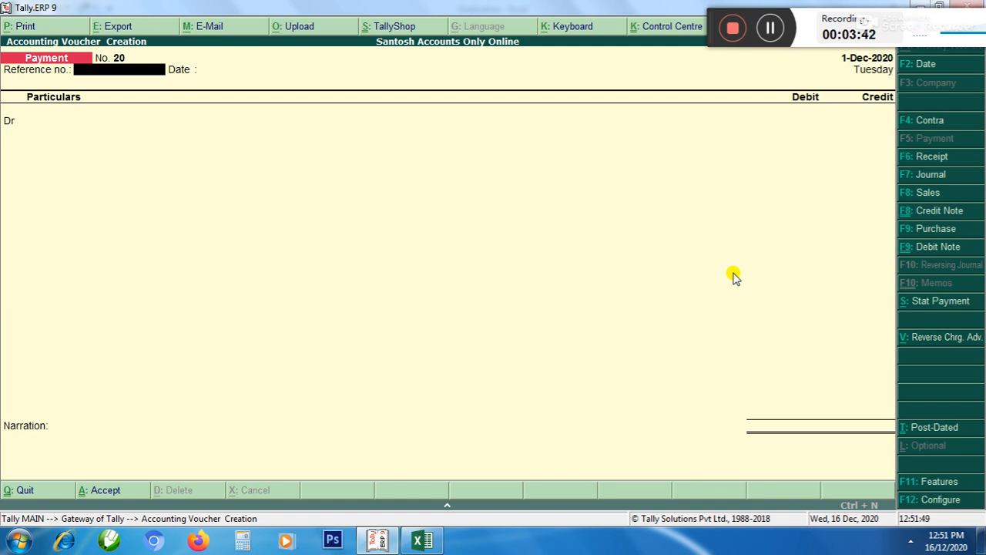
Switch back to a Journal voucher, leaving its reference details blank.
key(F7)
key(Return)
key(Return)
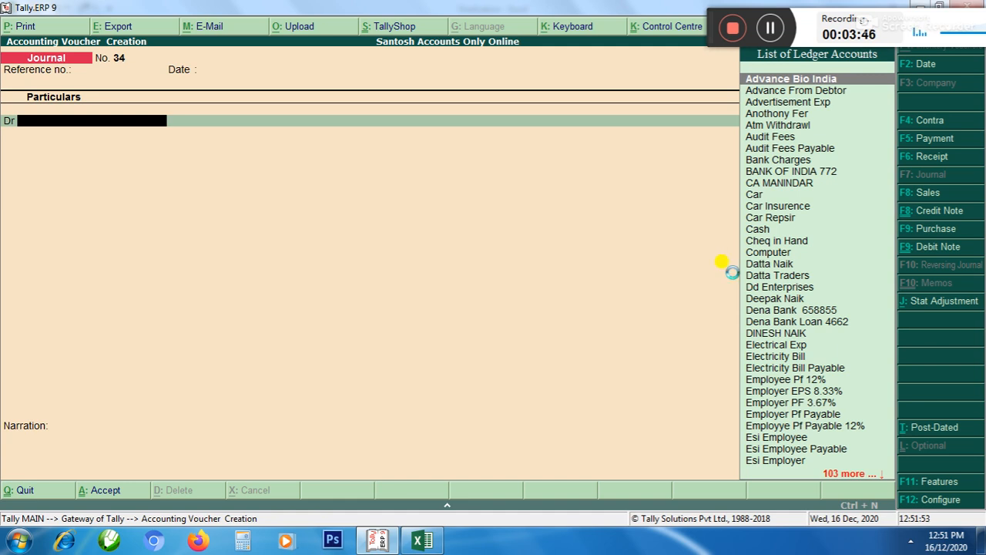
Create a ledger named Machinery under Fixed Assets from within the voucher and use it for the debit line.
key(alt+c)
text(Machinery)
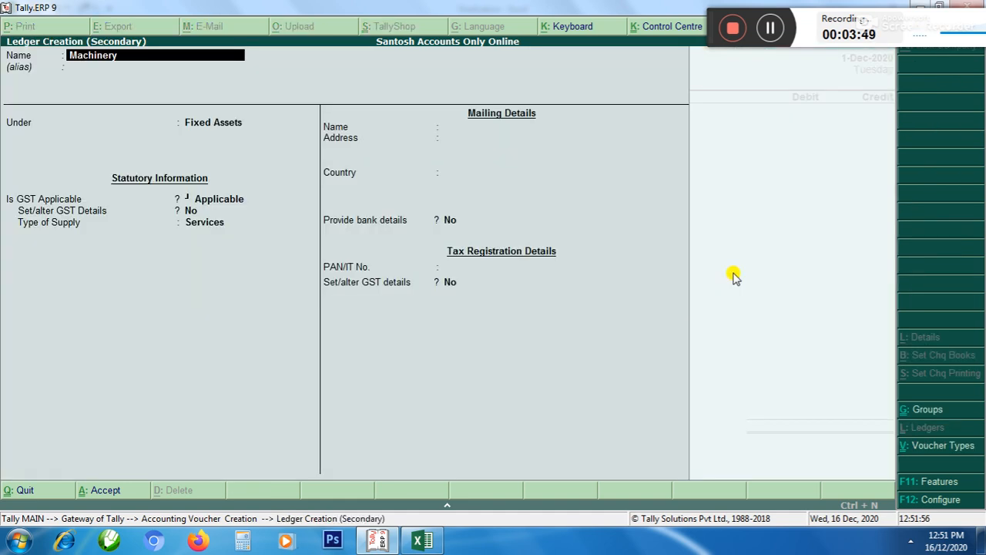
key(Return)
key(Return)
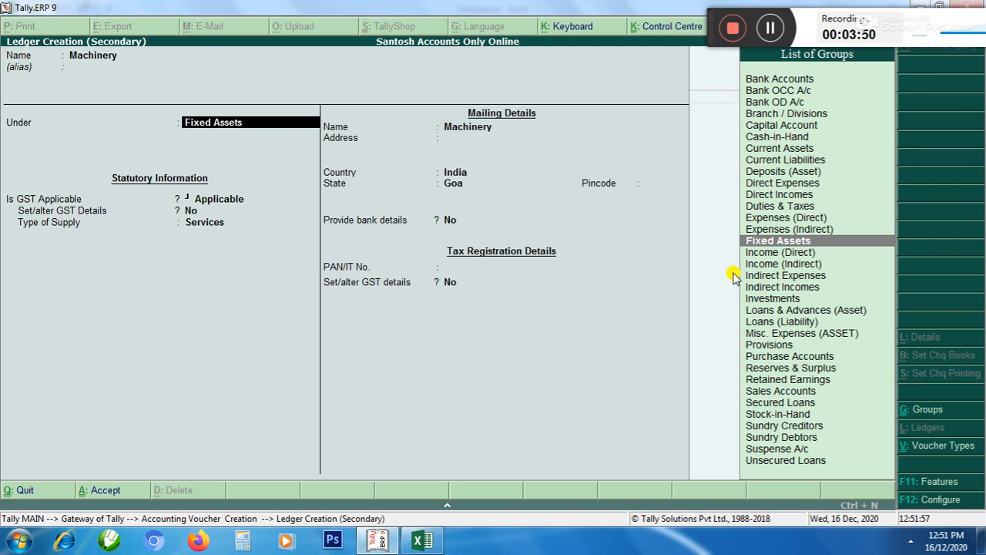
text(In)
key(BackSpace)
key(BackSpace)
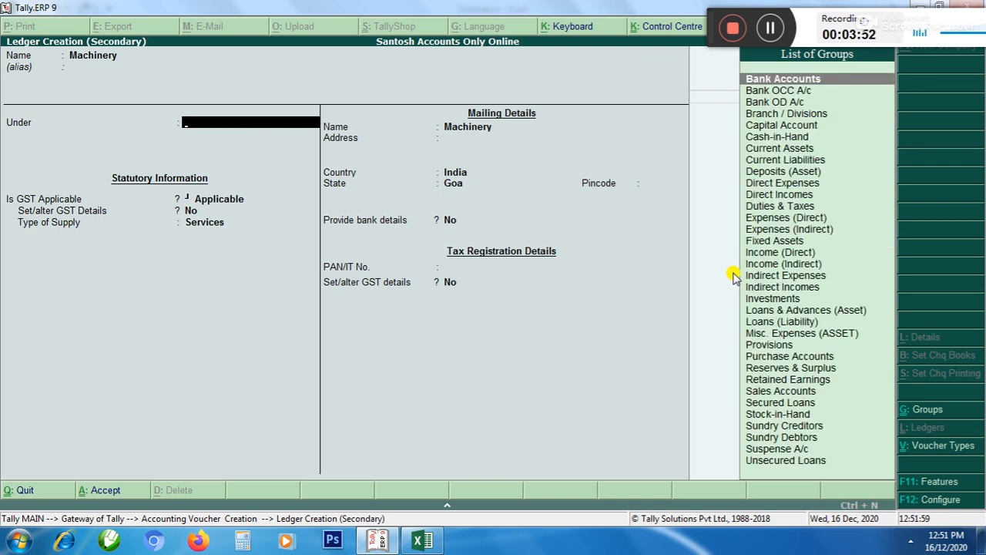
key(Escape)
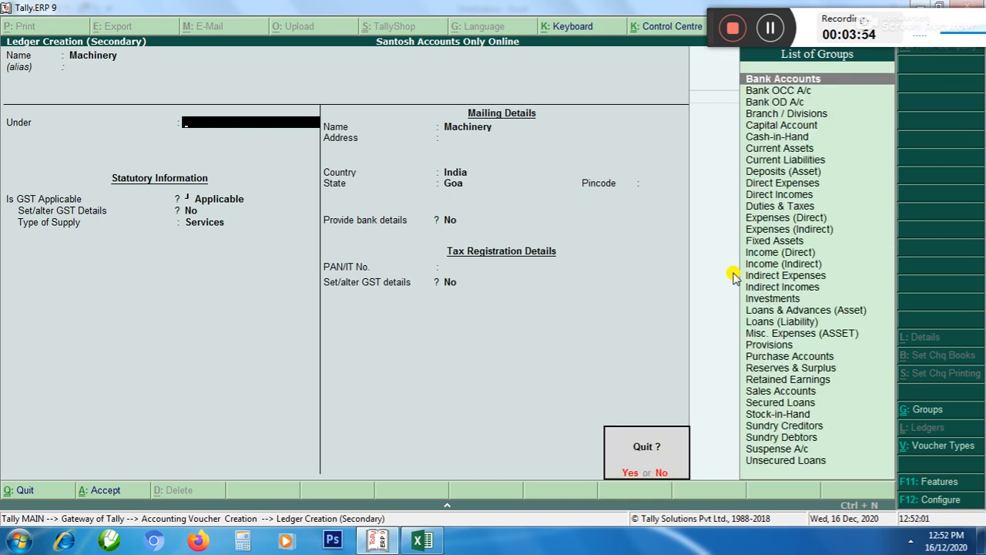
text(nF)
key(Return)
key(Return)
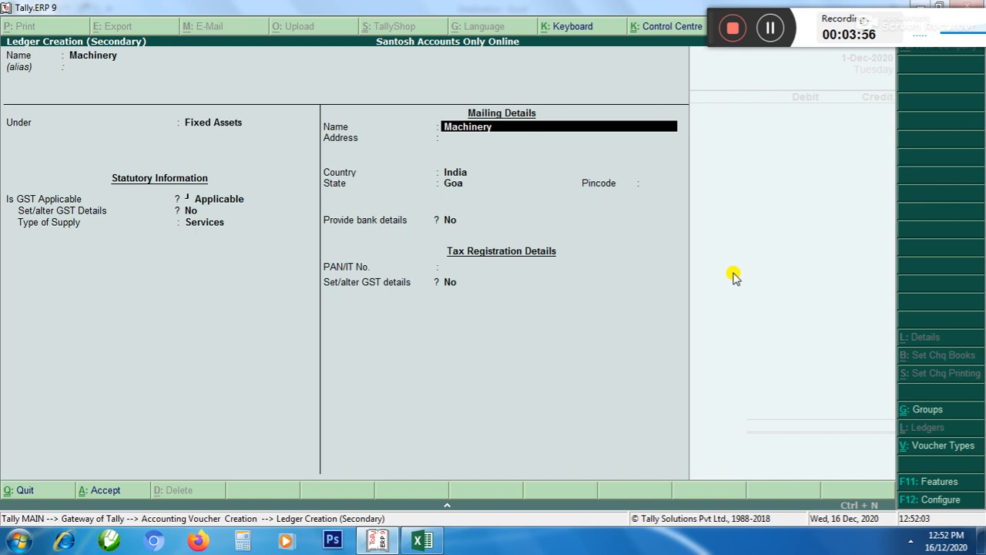
key(ctrl+a)
key(Return)
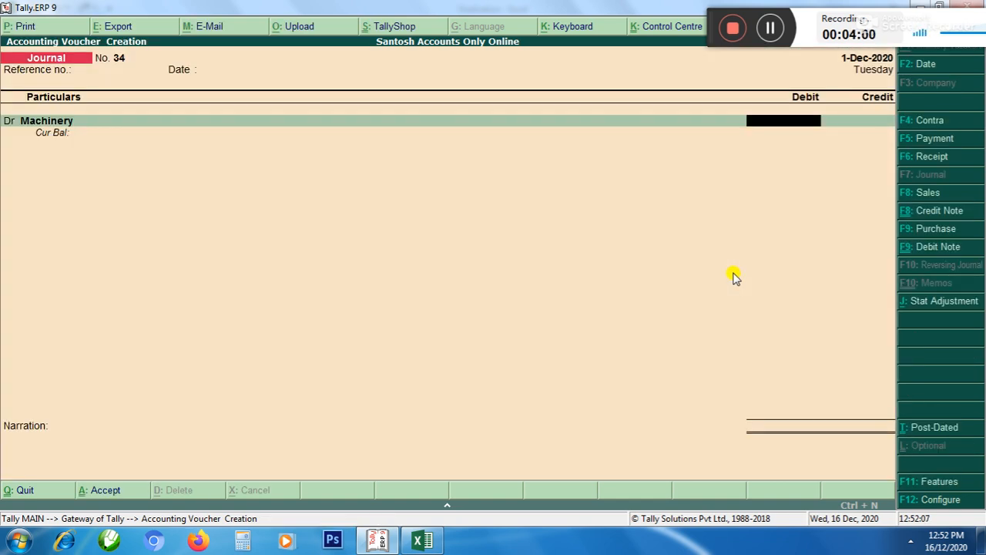
Debit Machinery with 5,00,000, then create a ledger named XYZ CO from within the voucher and use it for the credit line.
text(500000)
key(Return)
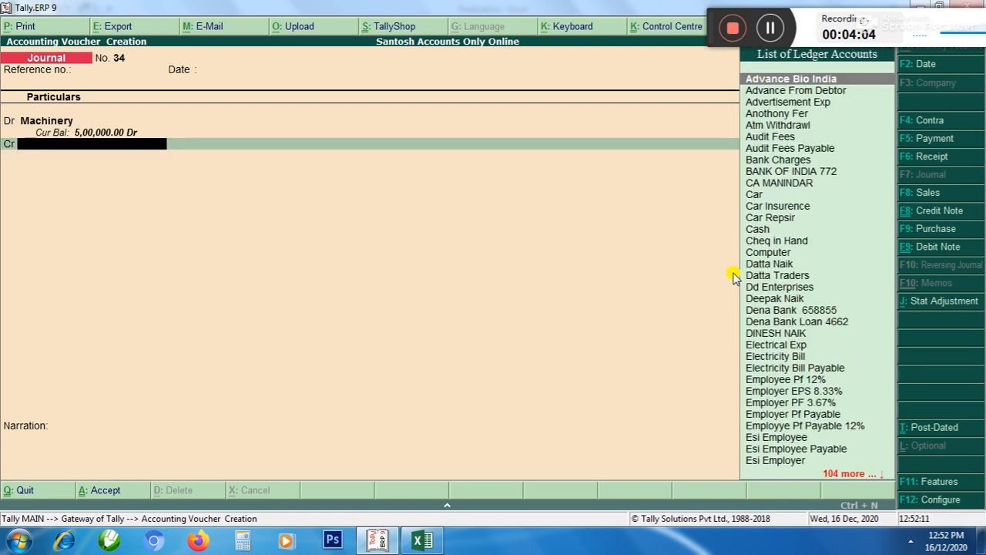
key(alt+c)
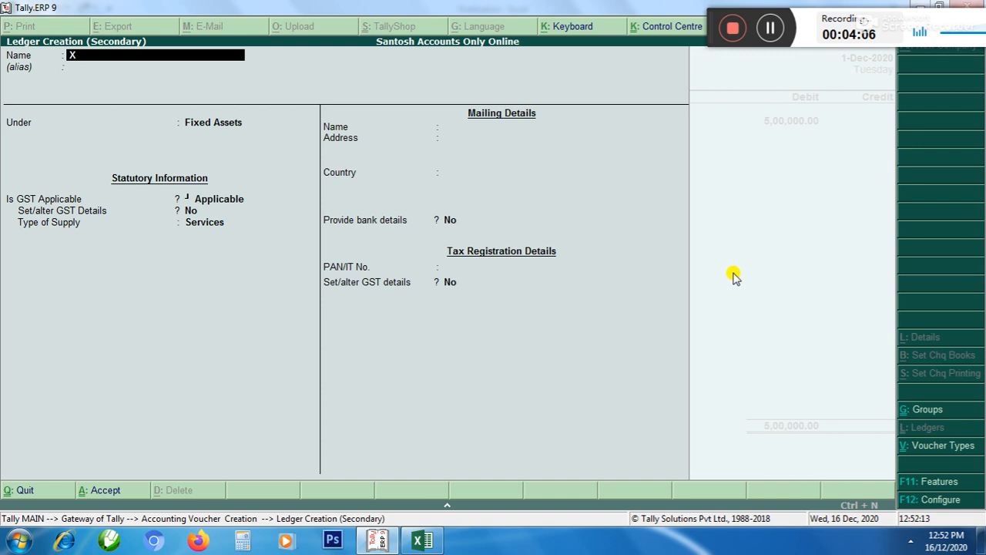
text(XYZ CO)
key(Return)
key(Return)
text(S)
key(Down)
key(Down)
key(Down)
key(Down)
key(Return)
key(ctrl+a)
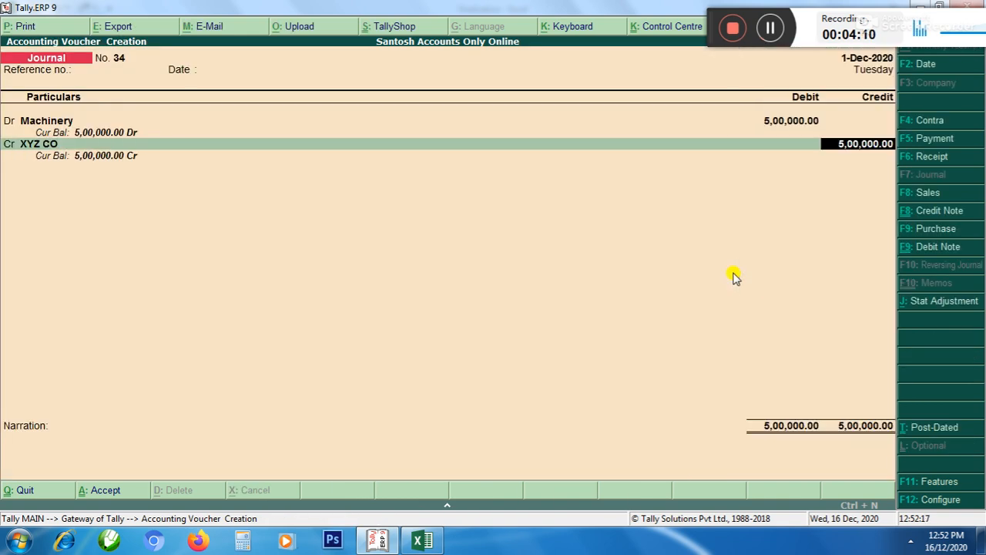
Credit XYZ CO with 5,00,000.00 as On Account, leave the narration blank and save the journal voucher.
key(Return)
key(Return)
key(Return)
key(Return)
key(Return)
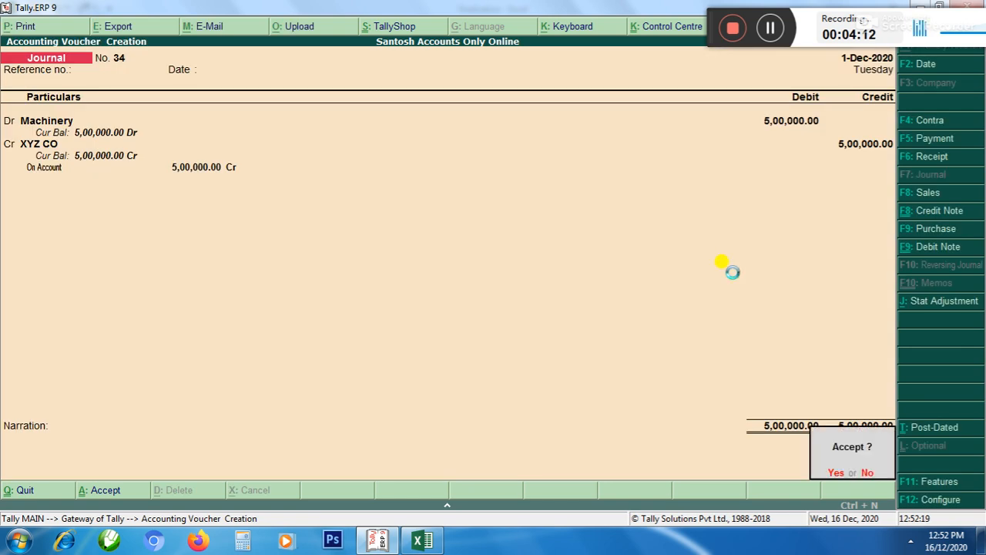
key(Return)
Leave voucher entry and open the Balance Sheet in its detailed view.
key(Escape)
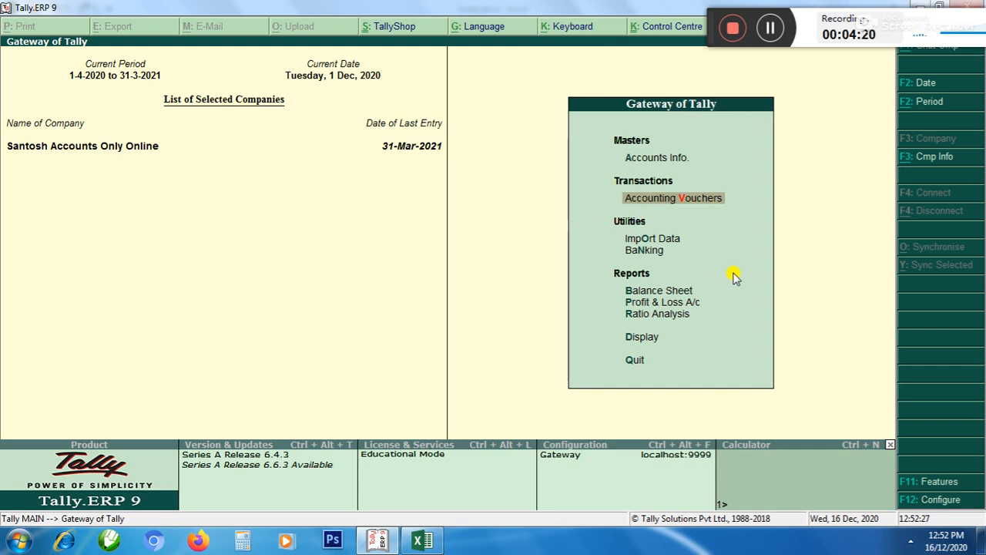
key(Down)
key(Down)
key(Down)
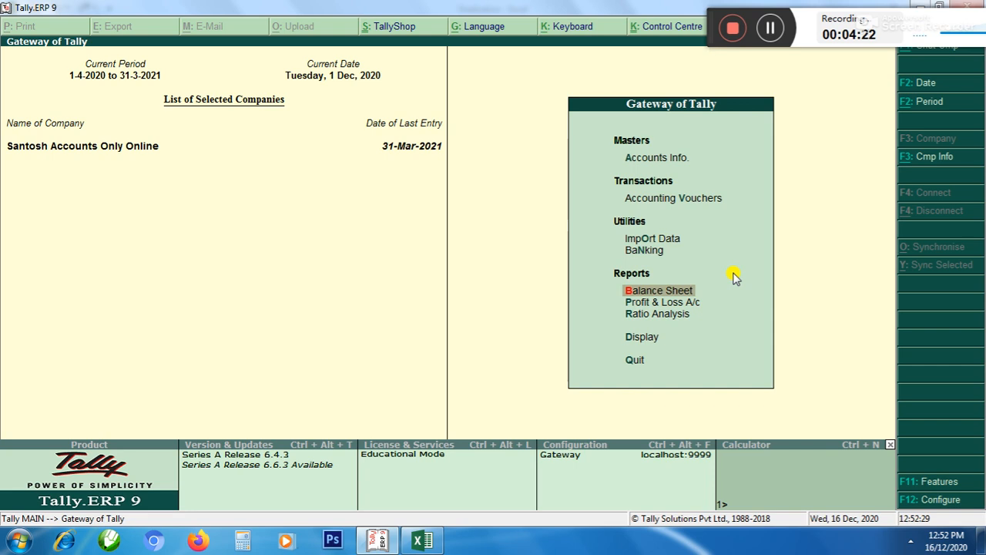
key(Return)
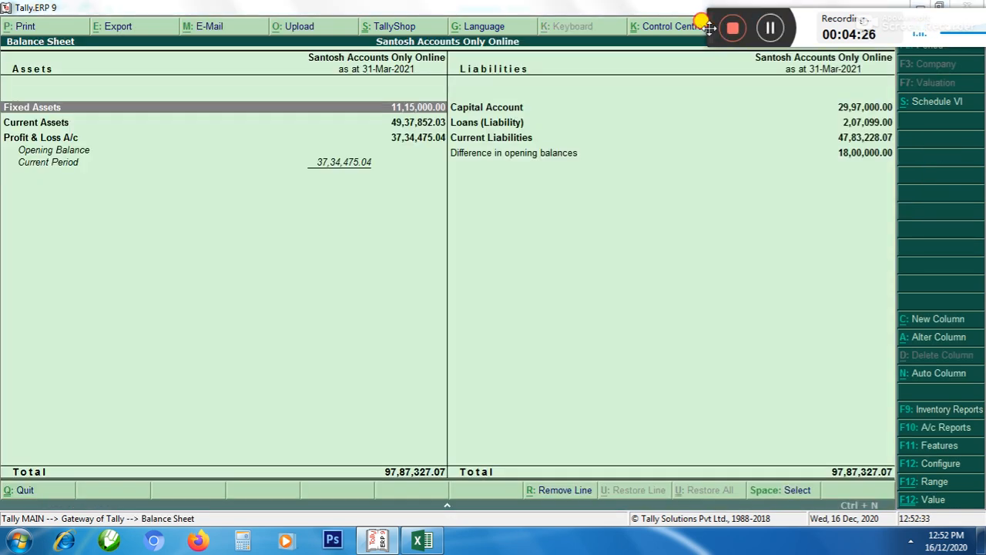
drag(699, 23, 617, 4)
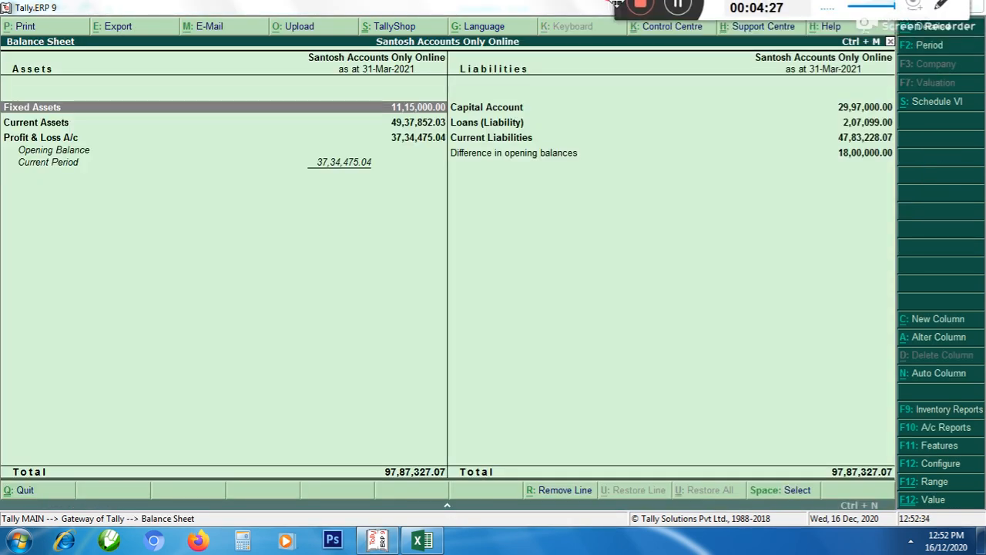
click(934, 27)
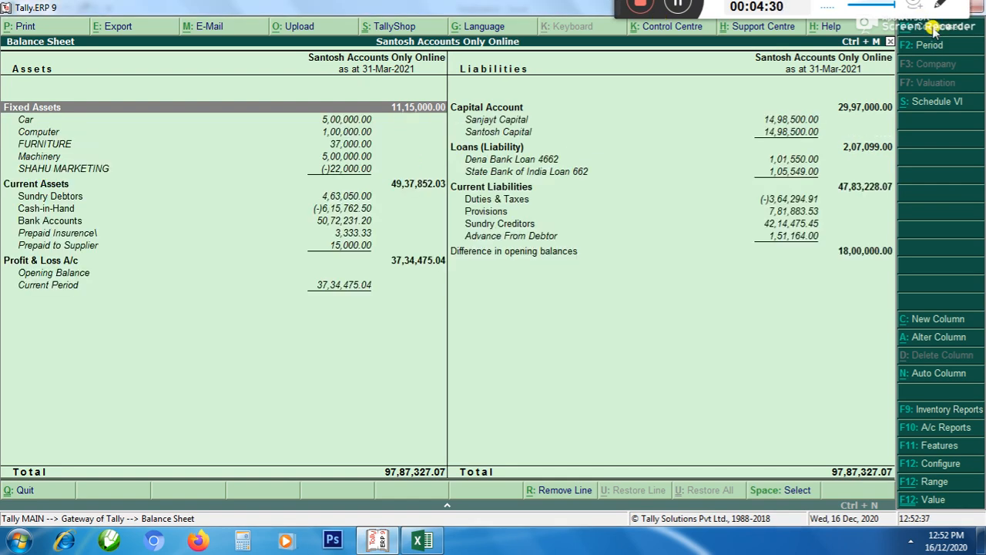
Change the SHAHU MARKETING ledger's group from Fixed Assets to Sundry Creditors and save the ledger.
key(Right)
key(Left)
key(Down)
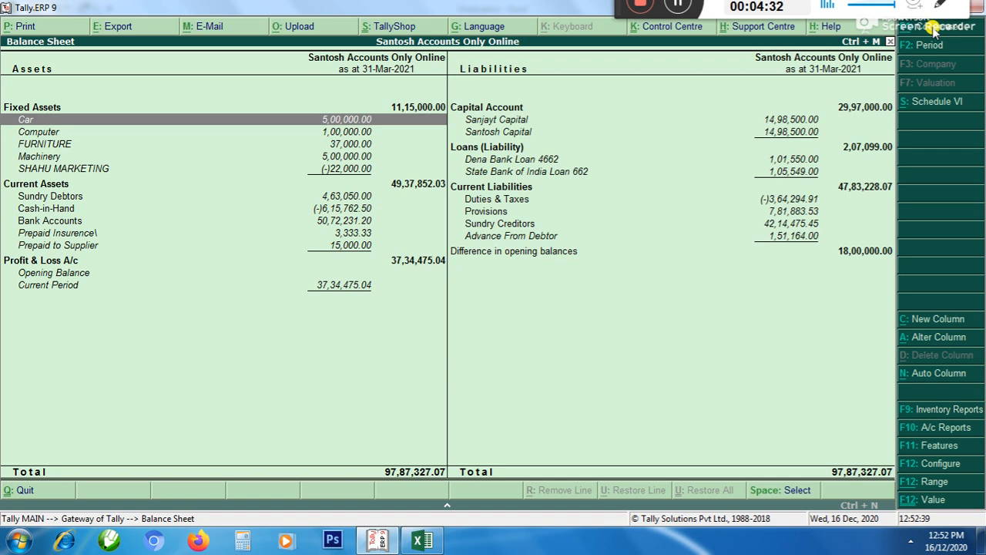
key(Down)
key(Down)
key(Down)
key(Down)
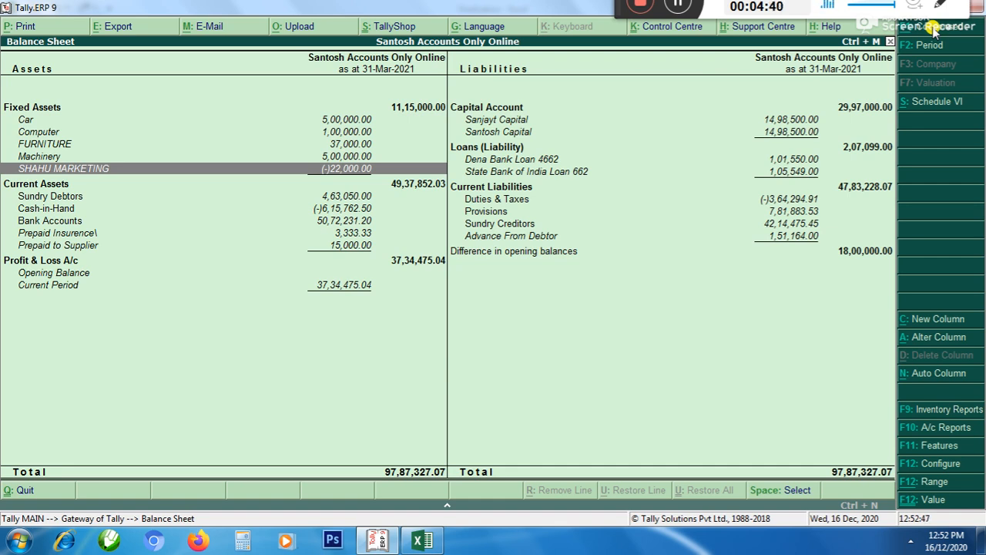
key(ctrl+Return)
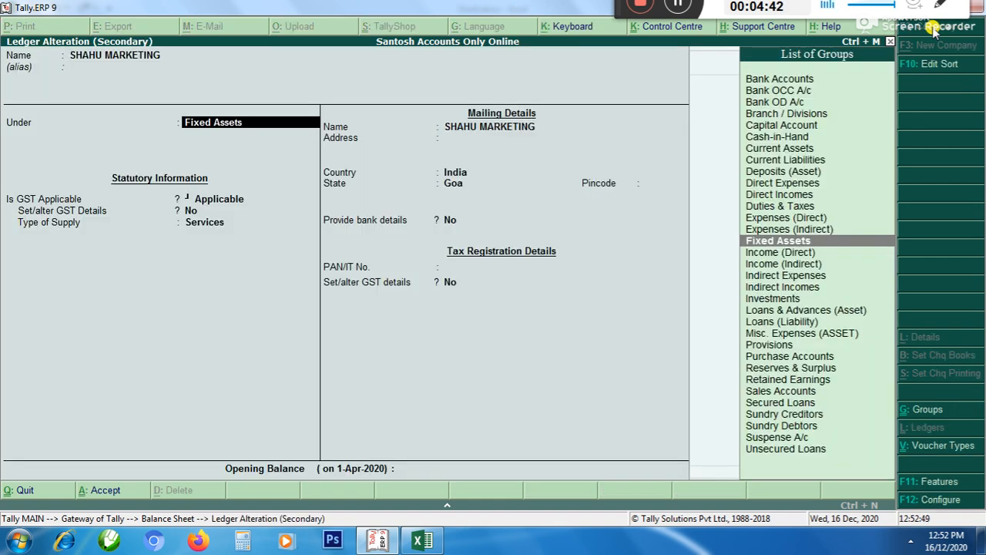
text(S)
key(Down)
key(Down)
key(Return)
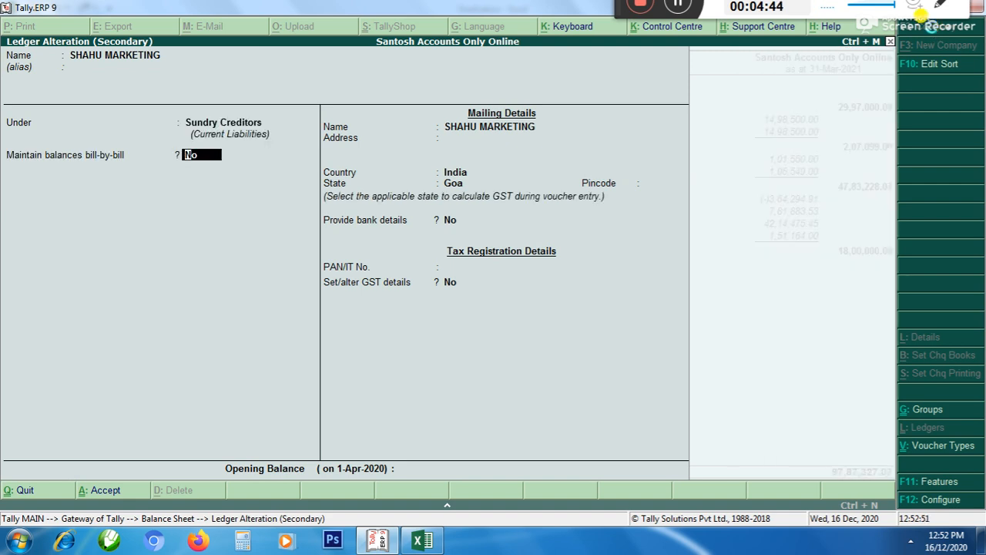
key(ctrl+a)
Review the Car, Computer, FURNITURE and Machinery entries under Fixed Assets in the balance sheet.
key(Down)
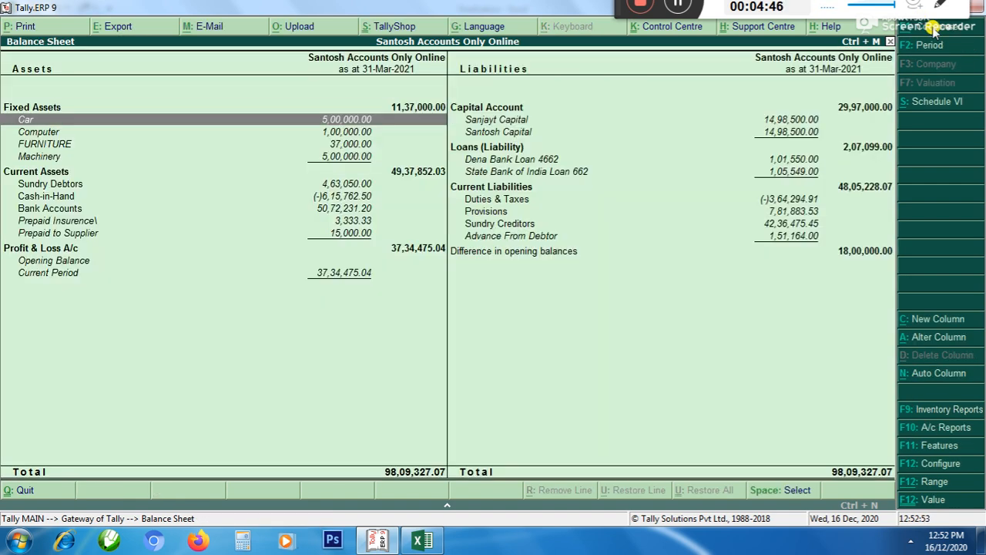
key(Down)
key(Down)
key(Down)
key(Up)
key(Up)
key(Up)
key(Down)
key(Down)
key(Down)
key(Down)
key(Up)
key(Up)
key(Up)
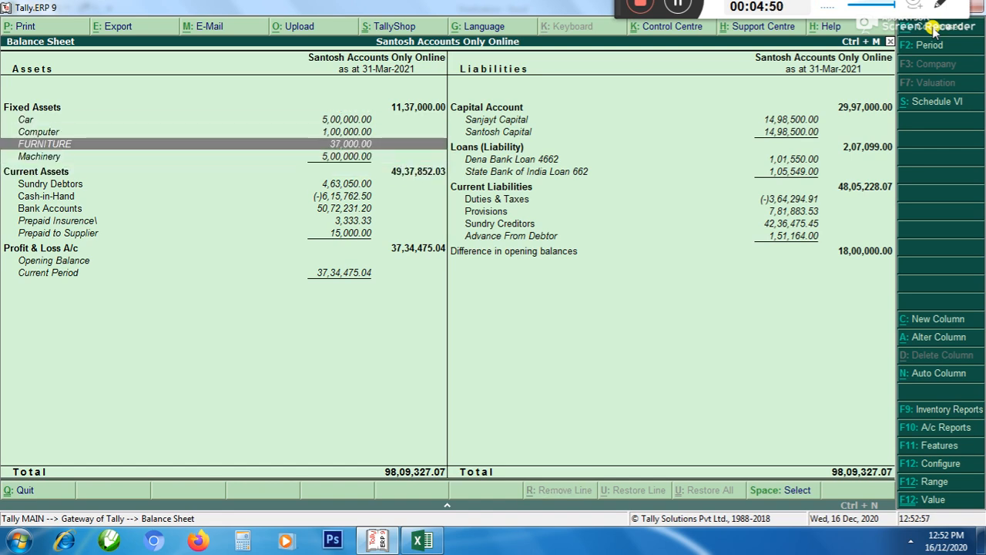
Start Excel 2013 with a new blank workbook.
click(17, 541)
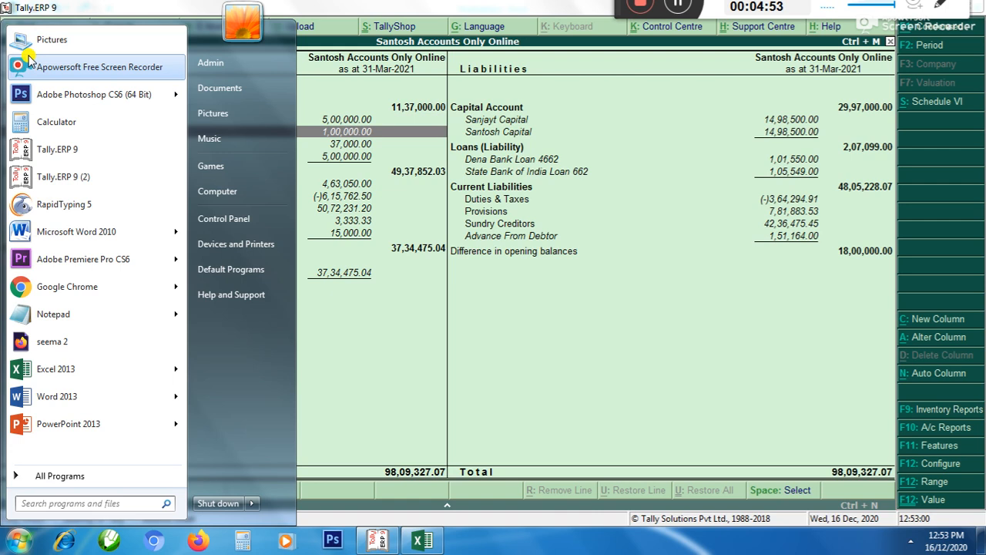
click(43, 371)
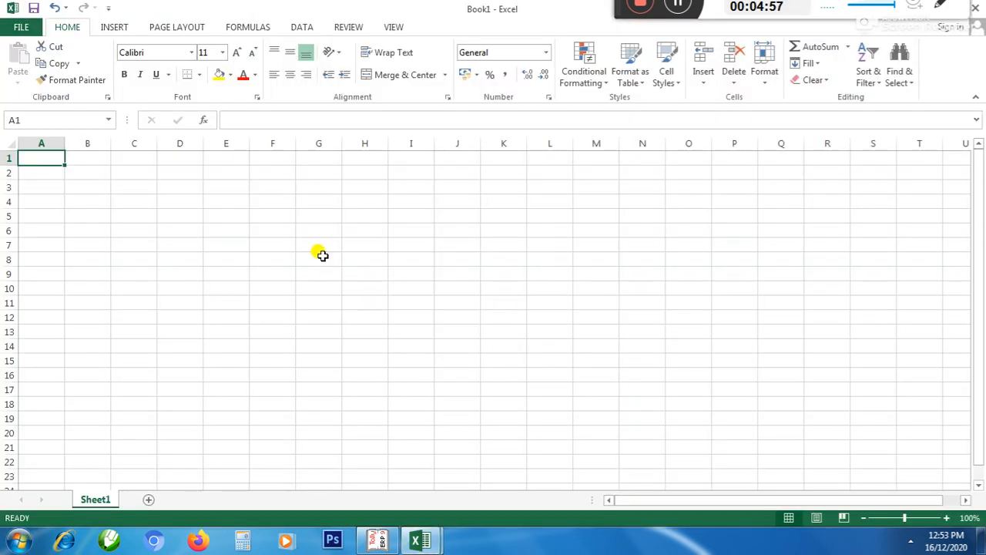
click(318, 257)
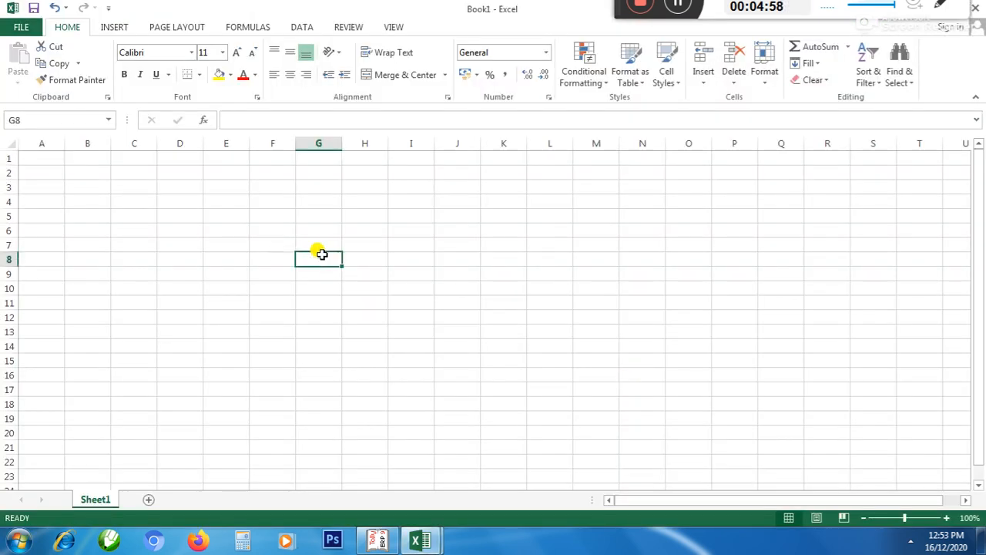
key(Left)
key(Left)
key(Left)
key(Left)
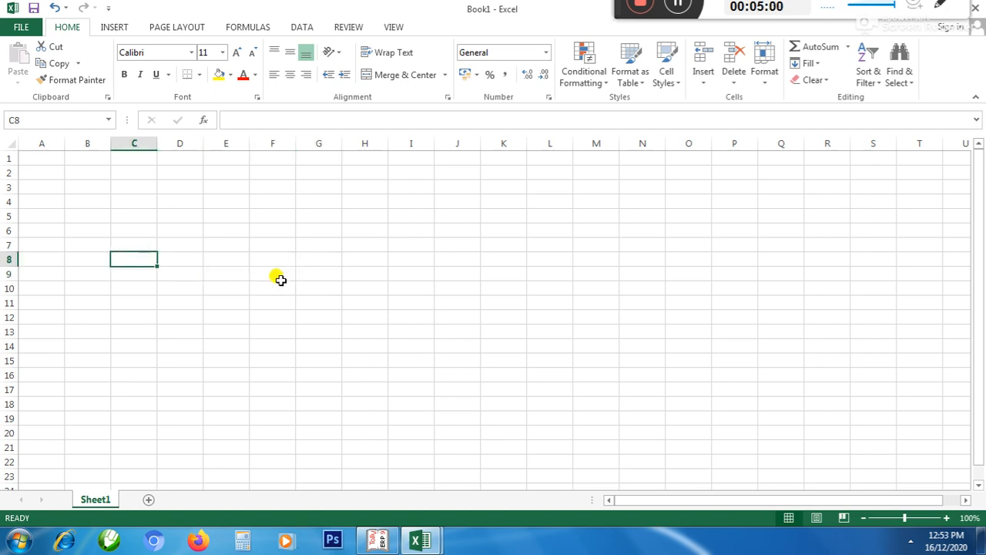
Switch back to Tally.ERP 9 and check the first item listed under Fixed Assets.
key(alt+Tab)
key(Down)
key(Up)
key(Up)
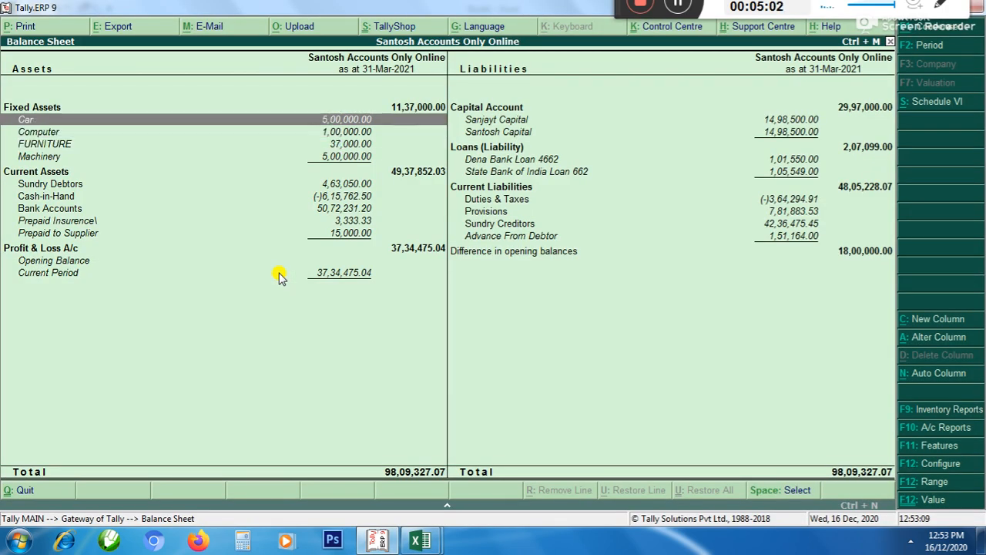
Switch to the Excel workbook, go to cell A1 and widen columns A and B.
key(alt+Tab)
key(Left)
key(Up)
key(Up)
key(Up)
key(Up)
key(Up)
key(Up)
key(Up)
key(Left)
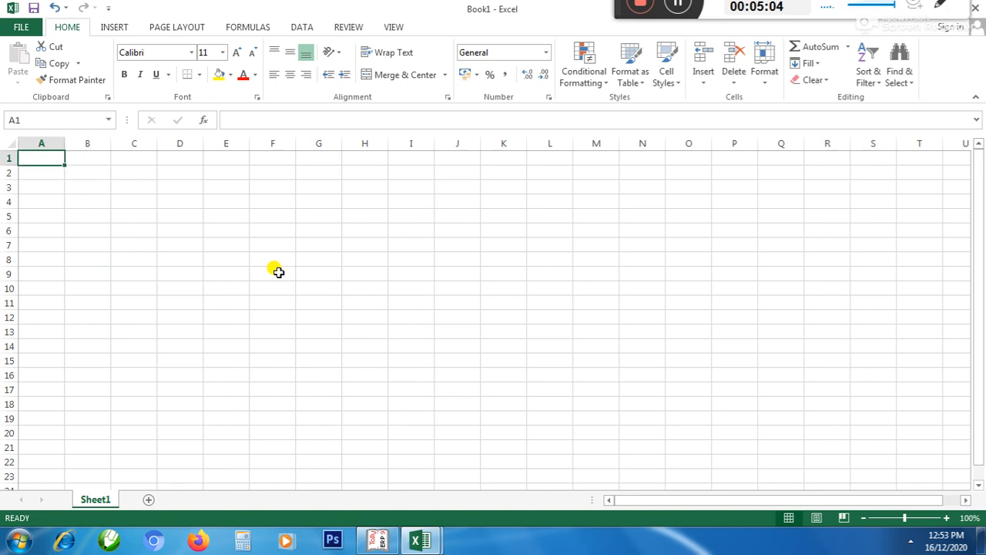
drag(65, 144, 277, 142)
Enter the heading Assets in A1 and the asset name Car in A2.
text(aSSETS)
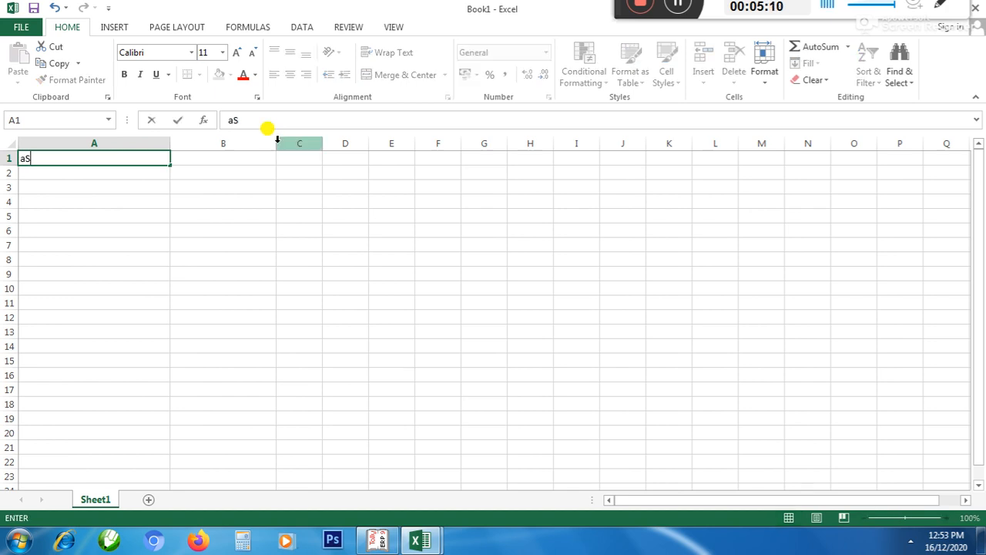
key(Return)
text(Car)
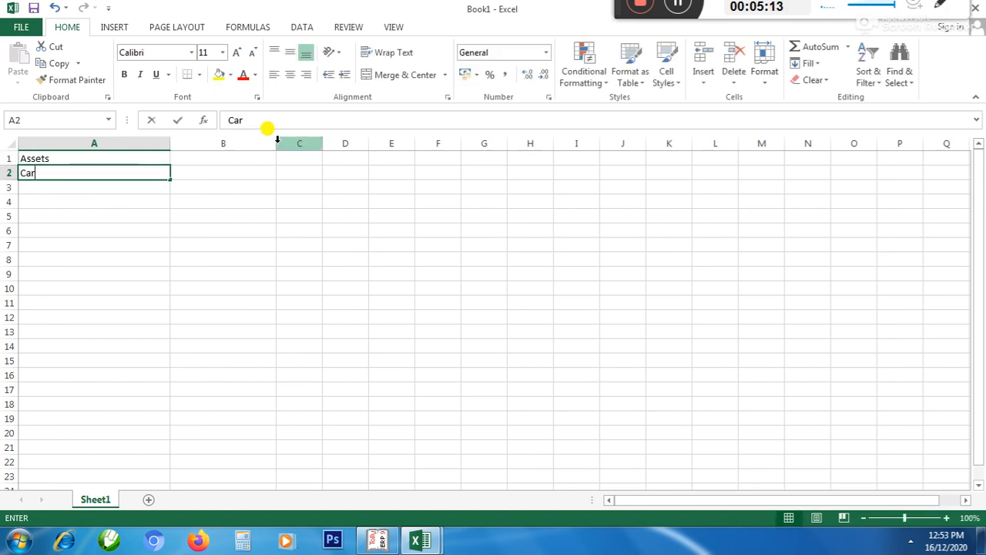
key(Return)
Enter the column heading Before sept in B1.
key(Up)
key(Right)
key(Right)
key(Up)
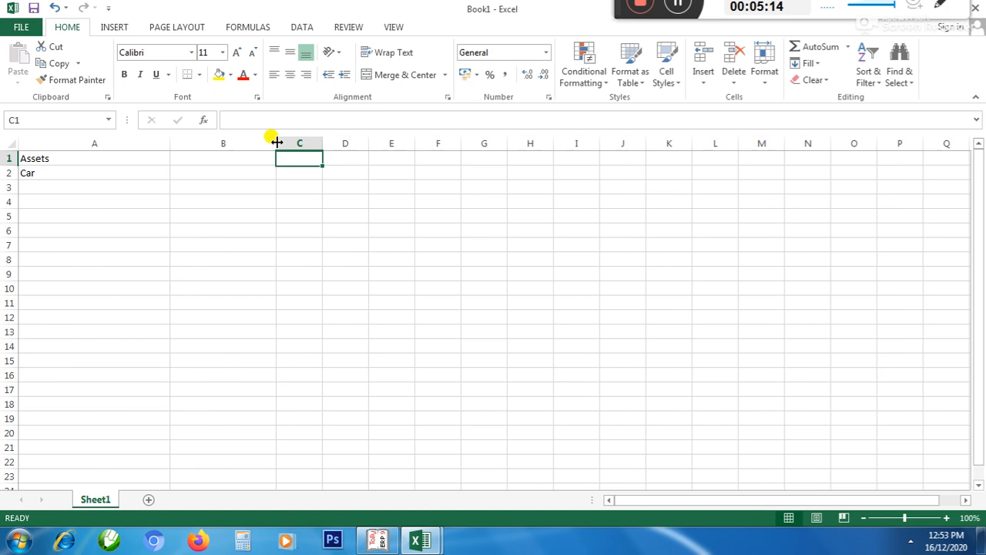
key(Left)
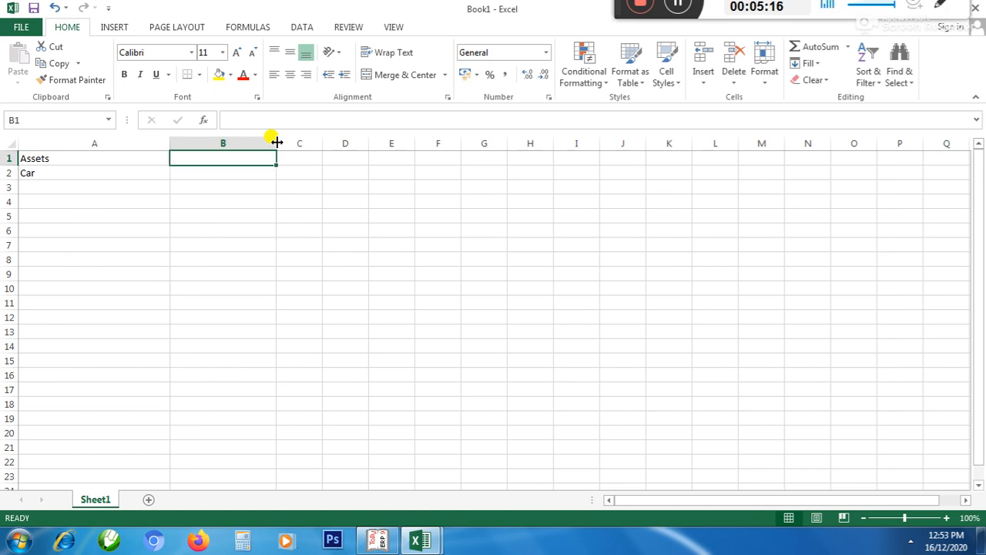
text(Before sept)
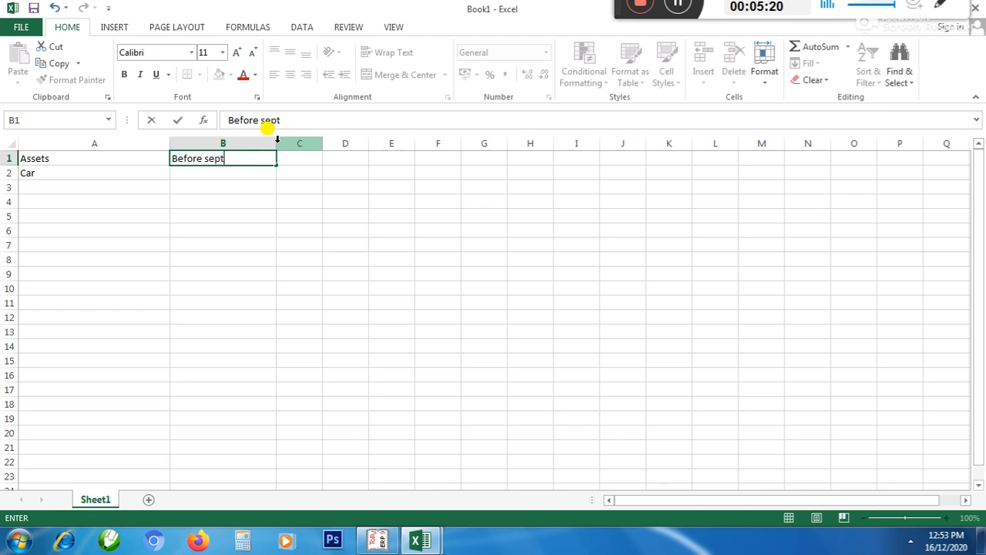
key(Right)
key(Left)
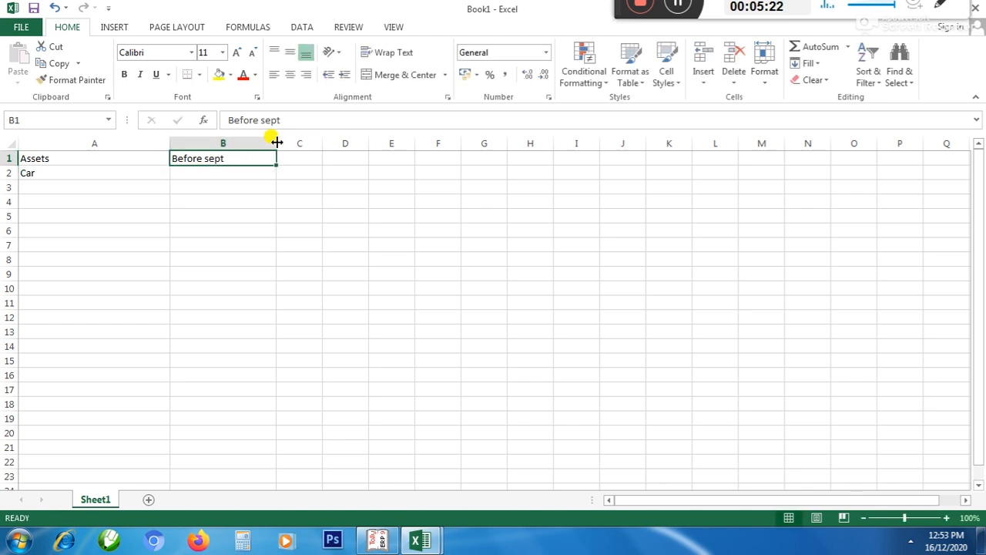
Enter the headings Opening Bal, Before Sept, After Sept, Dep and WDV in B1 to F1, and widen columns C to E.
text(Opening Bal)
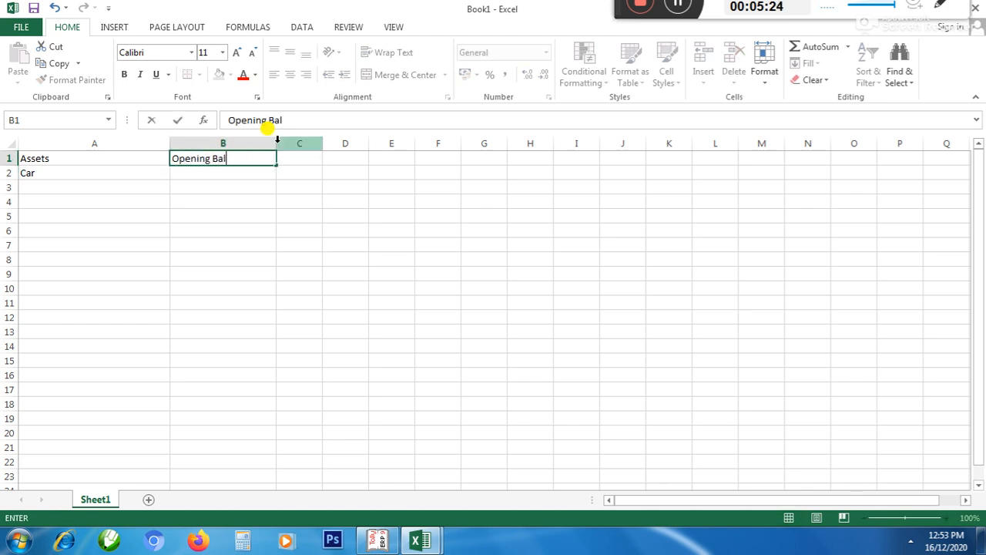
key(Right)
text(Before Sept)
key(Right)
text(After Sept)
key(Right)
text(Dep)
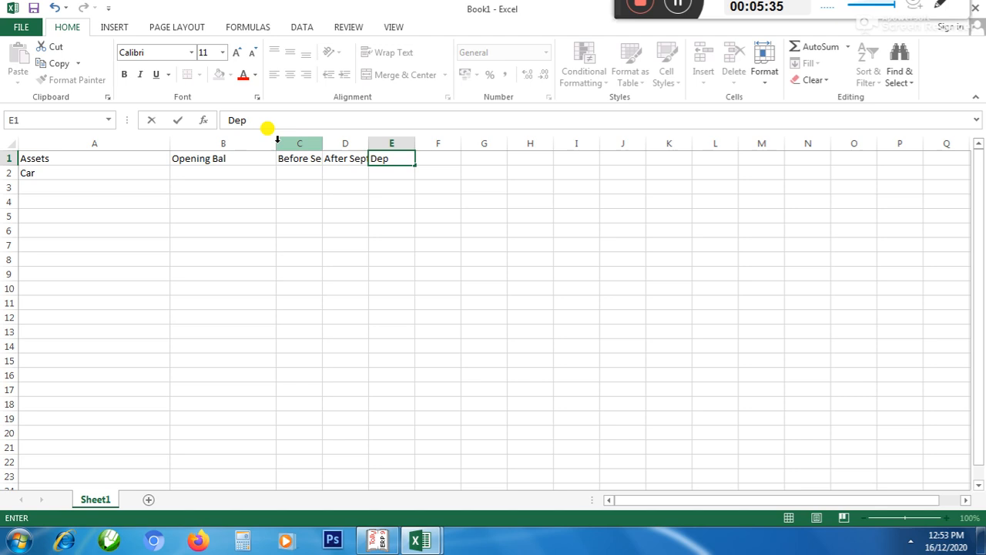
key(Right)
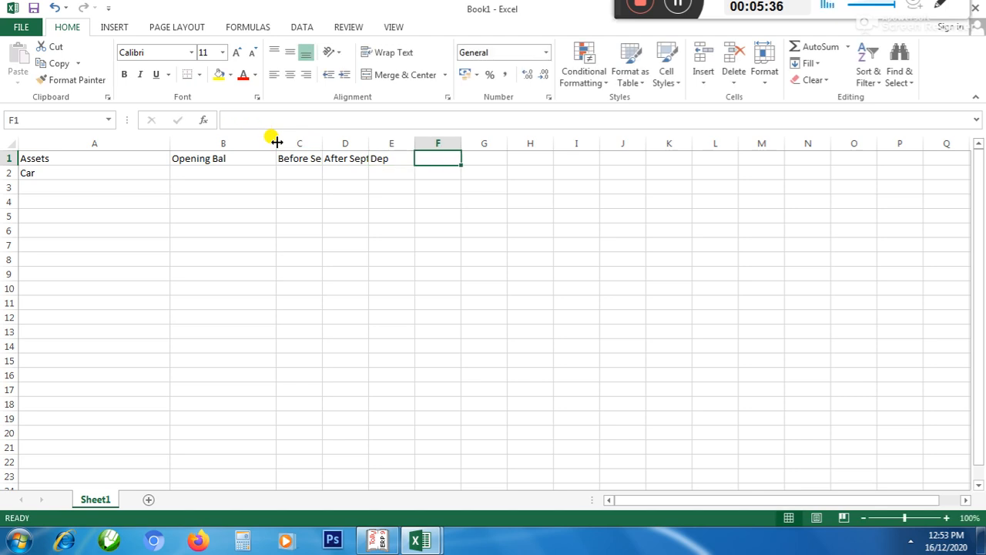
text(Q)
key(BackSpace)
text(WDV)
key(Return)
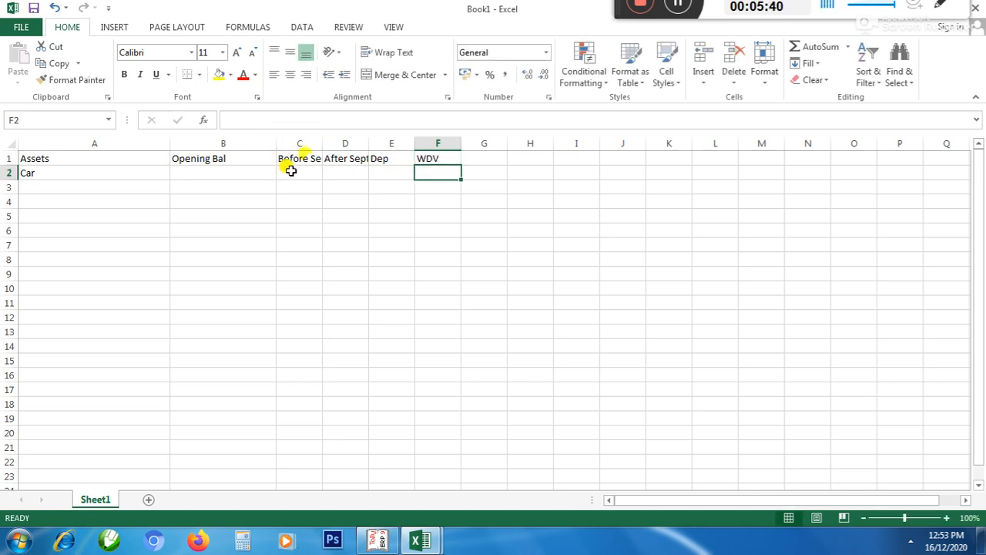
drag(322, 143, 593, 140)
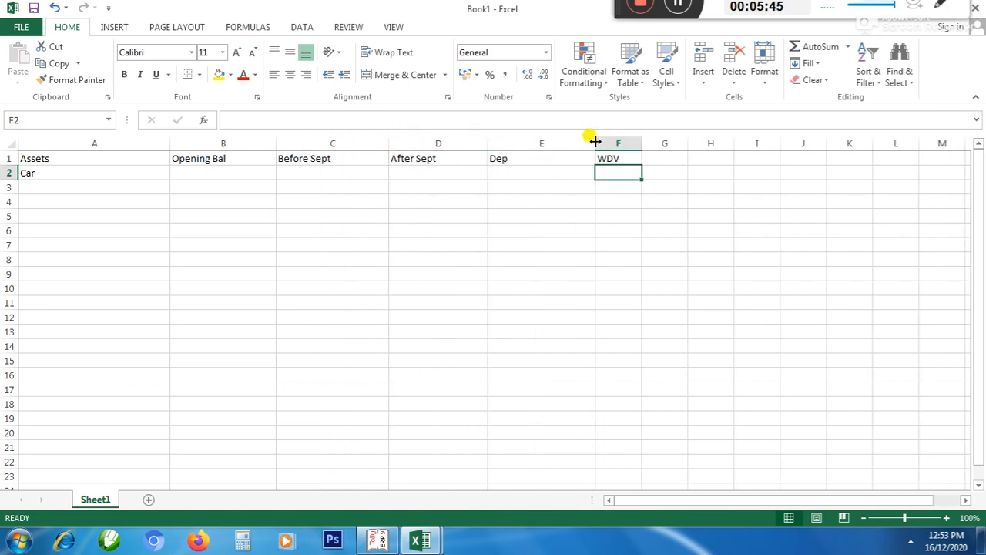
Switch to Tally.ERP 9 and set the Balance Sheet period from 1-4-2020 to 31/3.
click(70, 174)
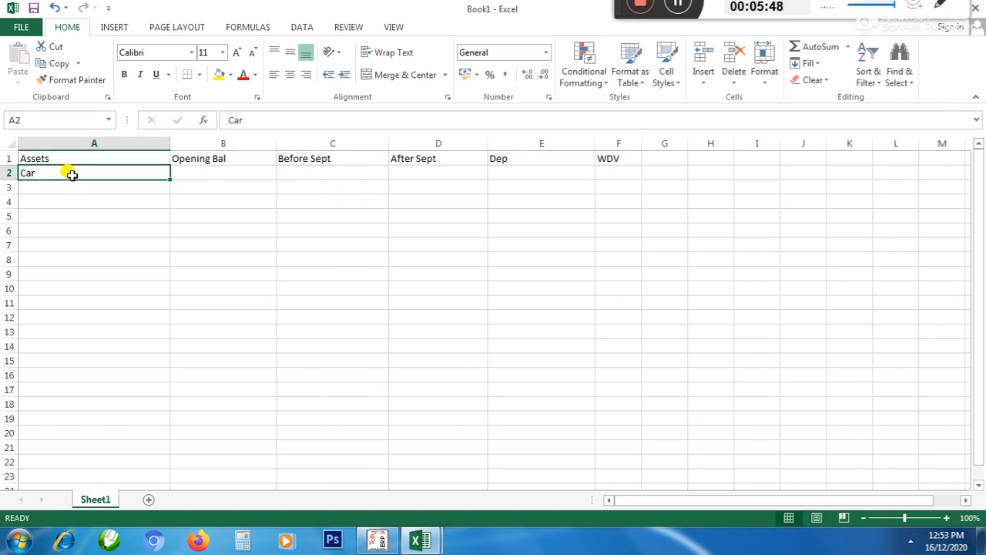
key(alt+Tab)
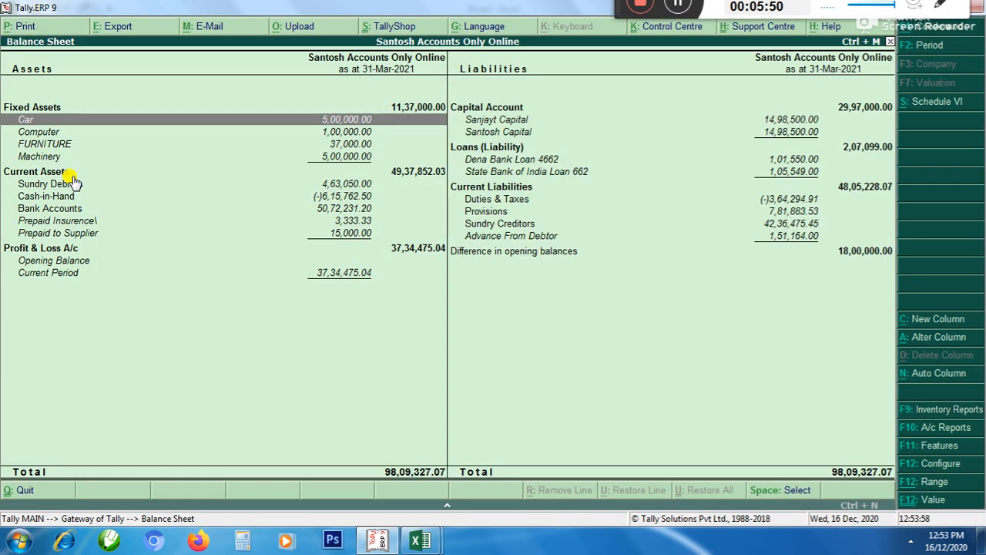
key(Down)
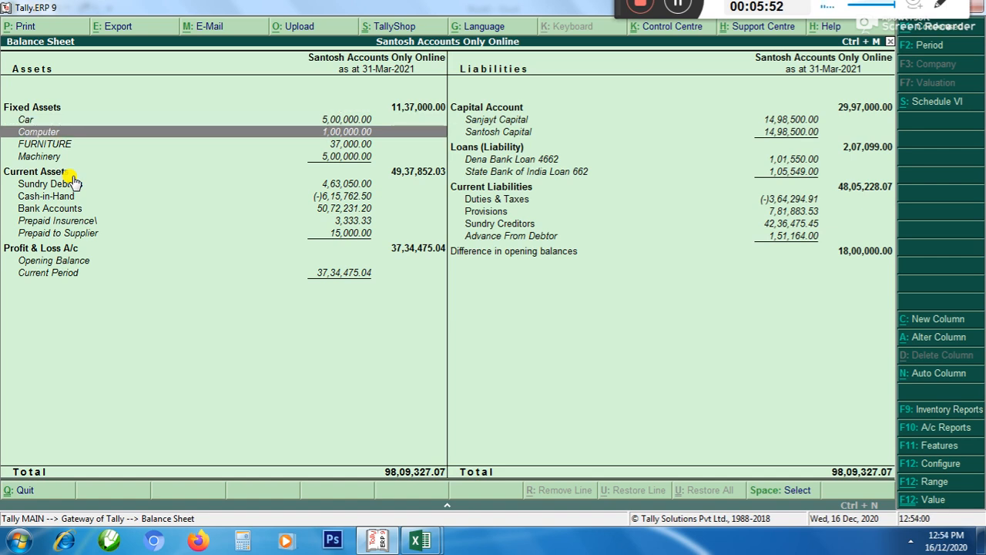
key(Escape)
key(Return)
key(alt+F1)
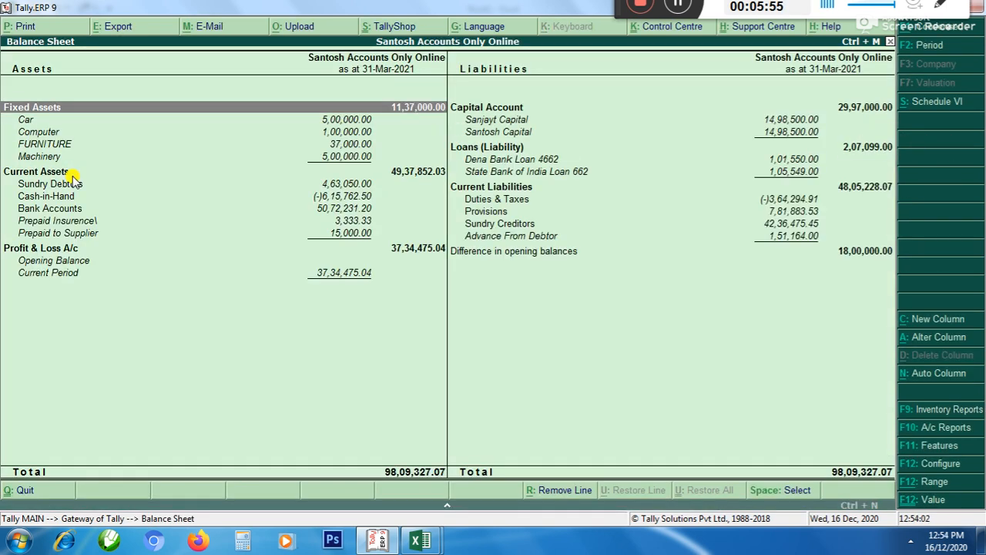
key(F2)
key(Return)
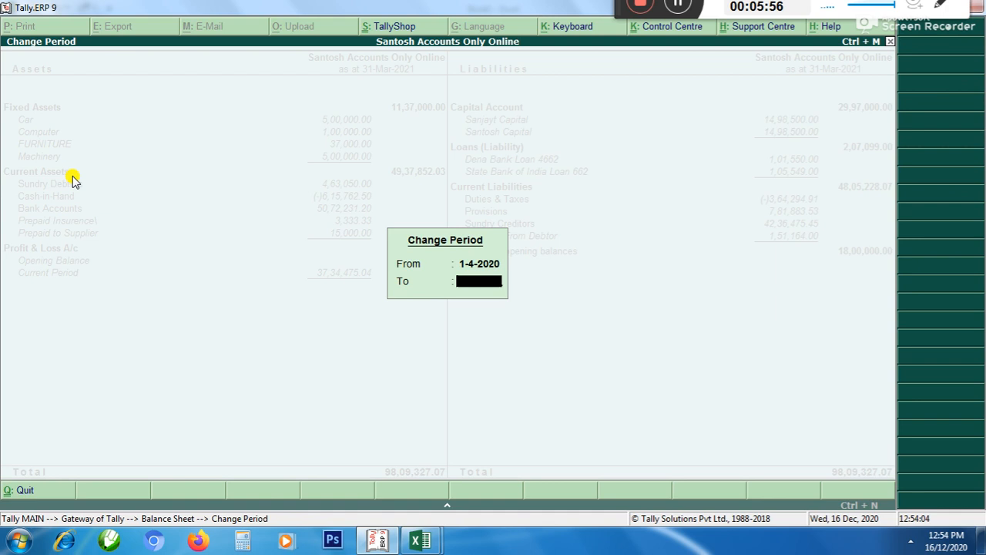
text(31/3)
key(Return)
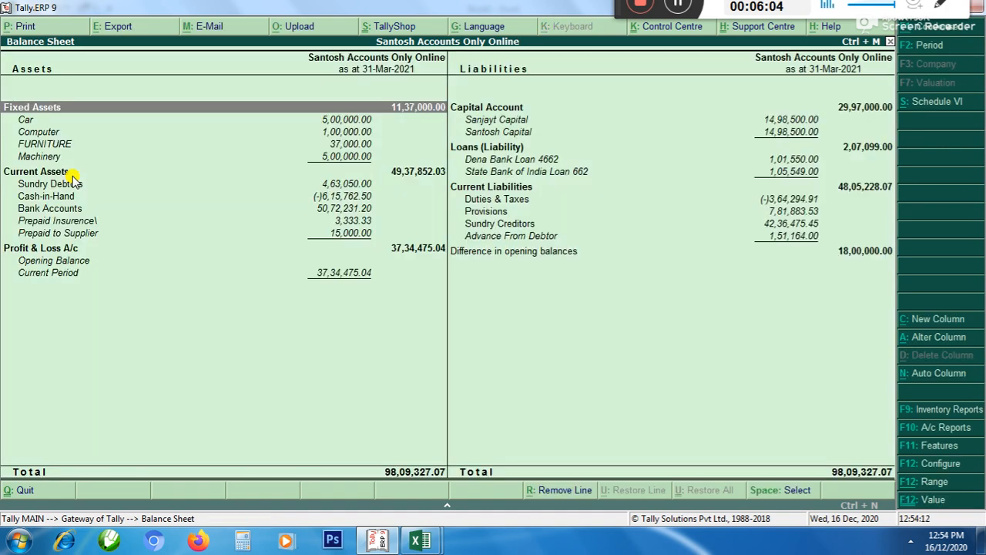
Open the Car ledger's monthly summary from Fixed Assets and go to the December row.
key(Down)
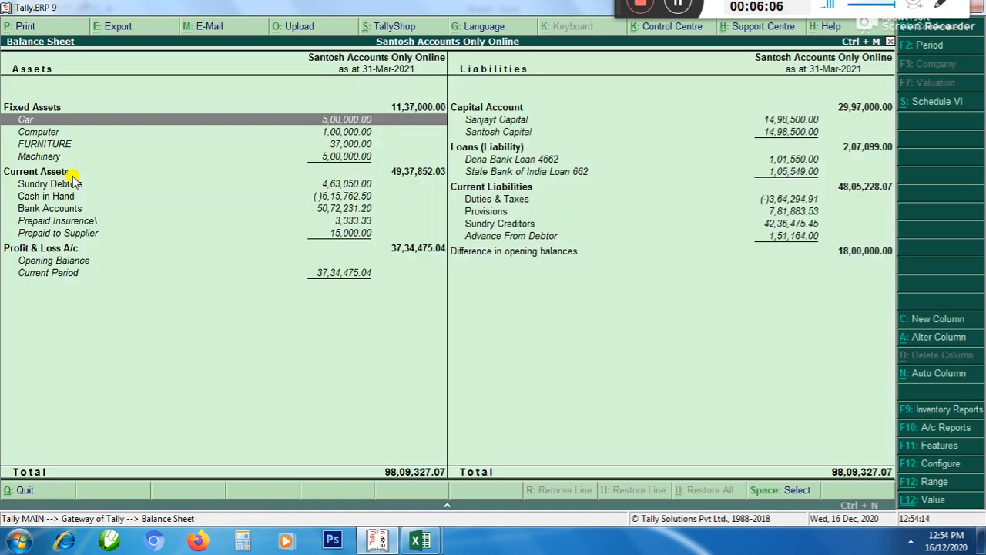
key(Return)
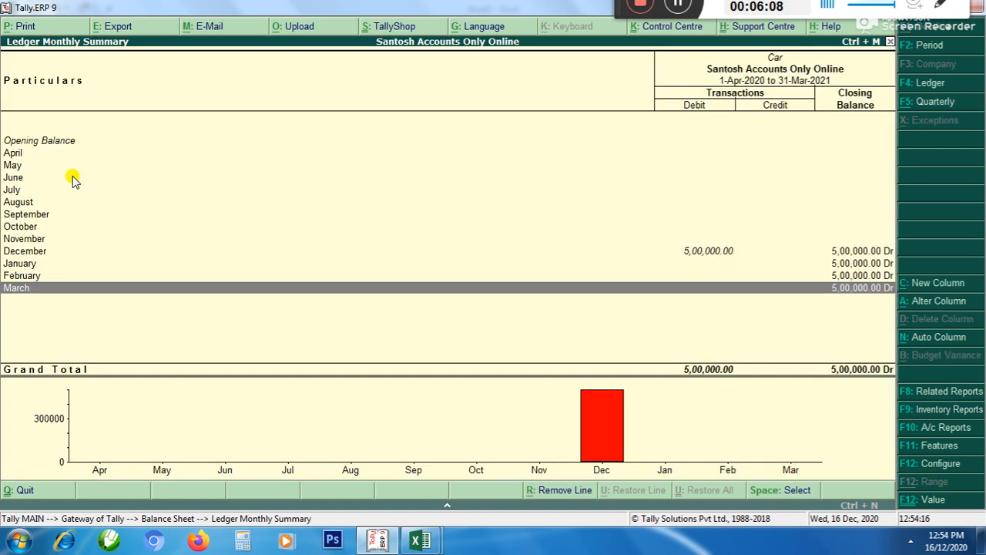
key(Up)
key(Up)
key(Up)
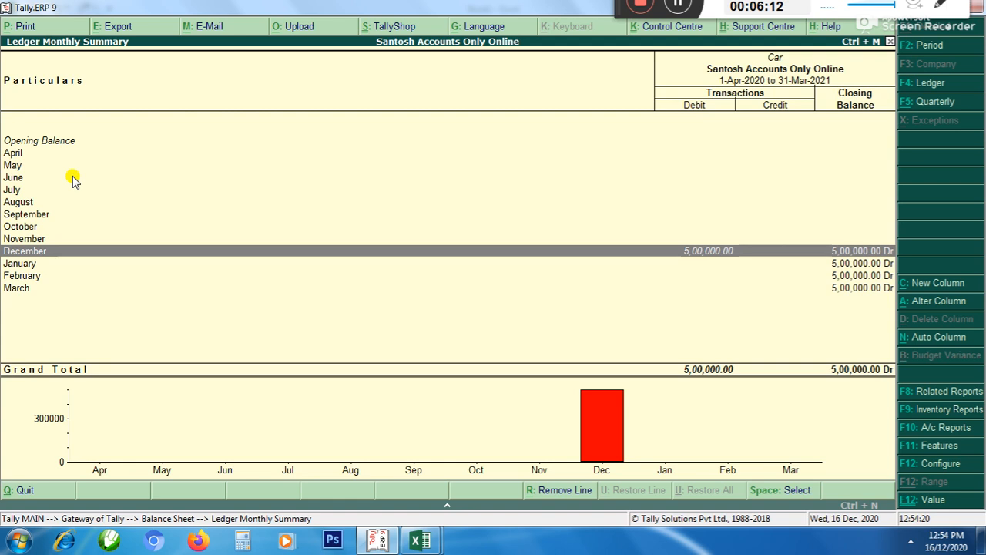
Examine the Car ledger's months before and after September for purchases, ending on December.
key(Up)
key(Up)
key(Up)
key(Up)
key(Up)
key(Up)
key(Up)
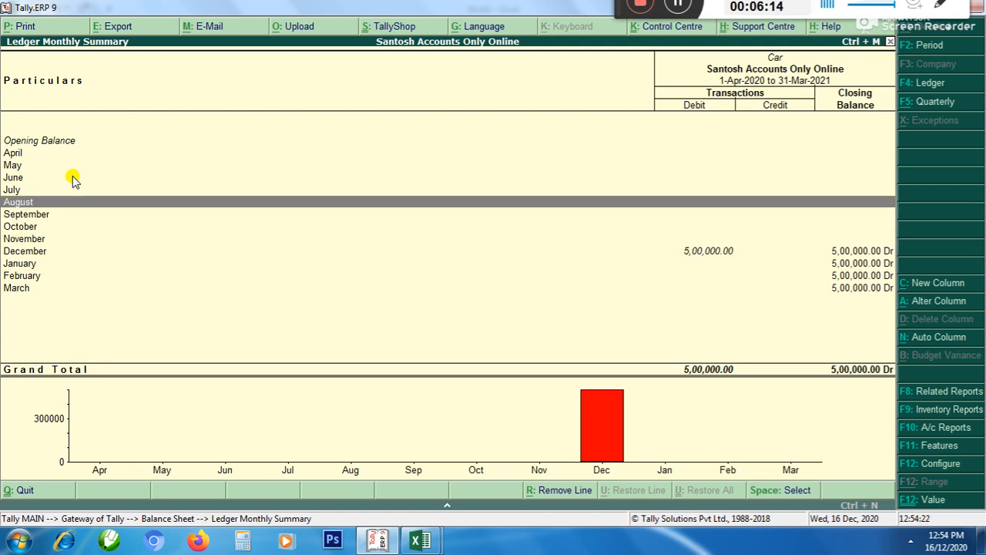
key(Down)
key(Down)
key(Down)
key(Down)
key(Down)
key(Down)
key(Down)
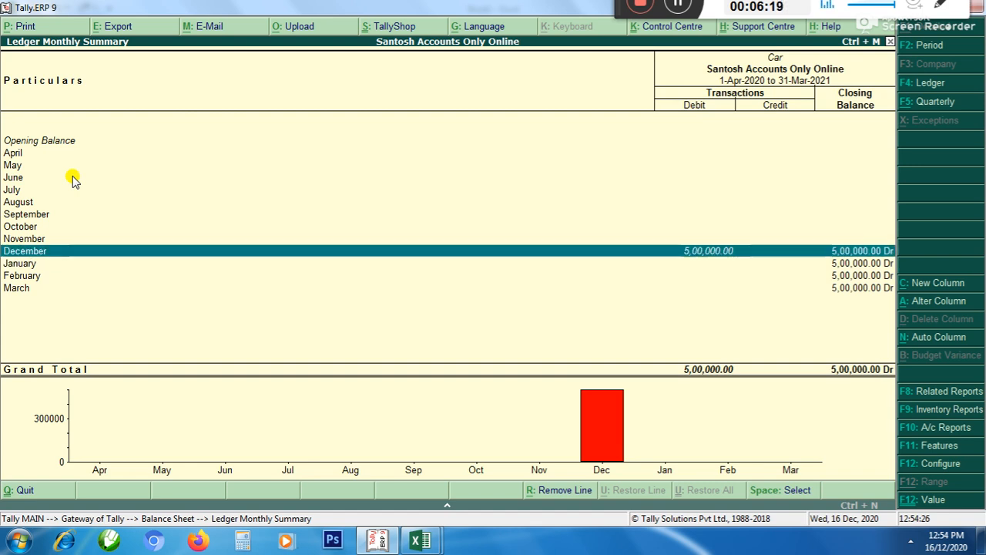
Switch to the finalization workbook in Excel and look up the Vehicle depreciation rate in row 28.
key(alt+Tab)
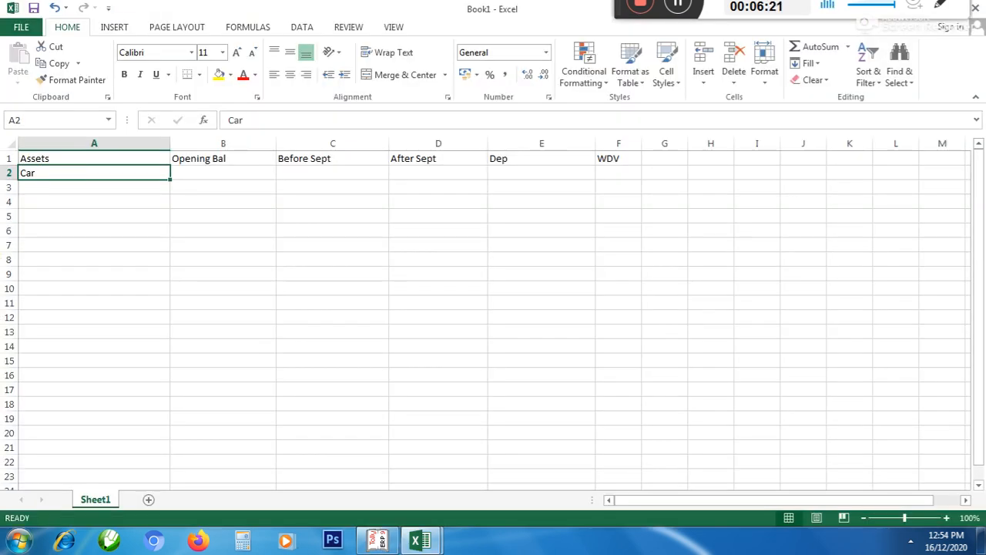
click(421, 539)
click(389, 485)
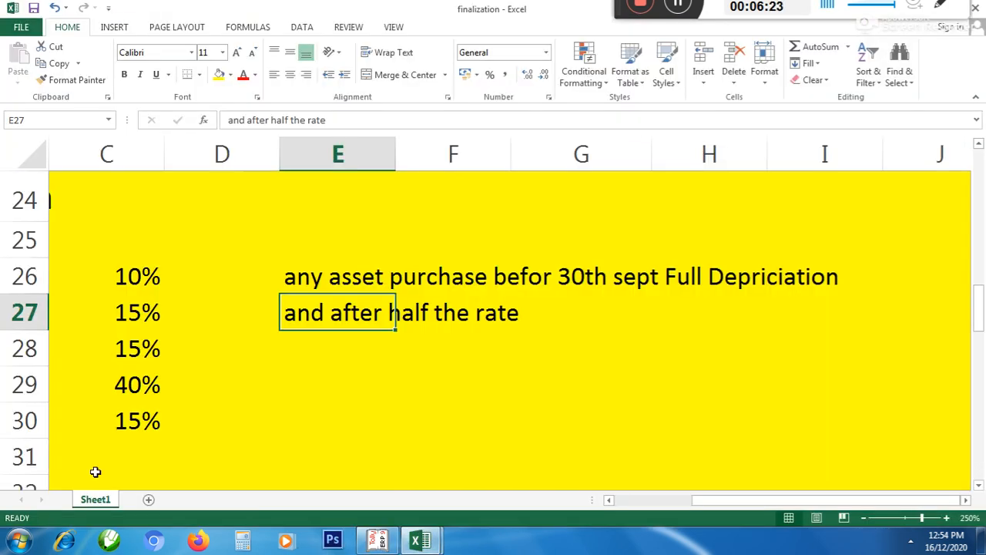
click(609, 500)
click(609, 500)
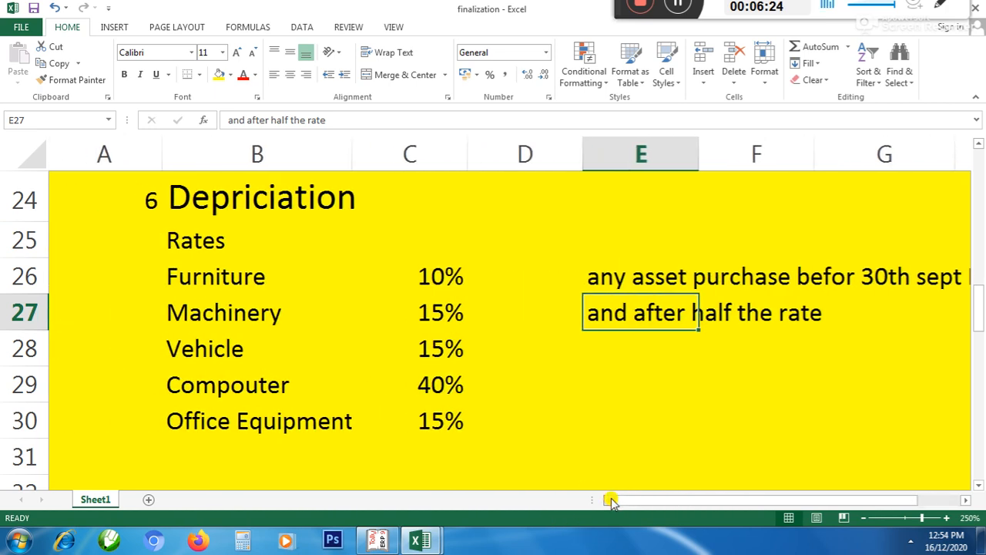
click(257, 346)
click(433, 349)
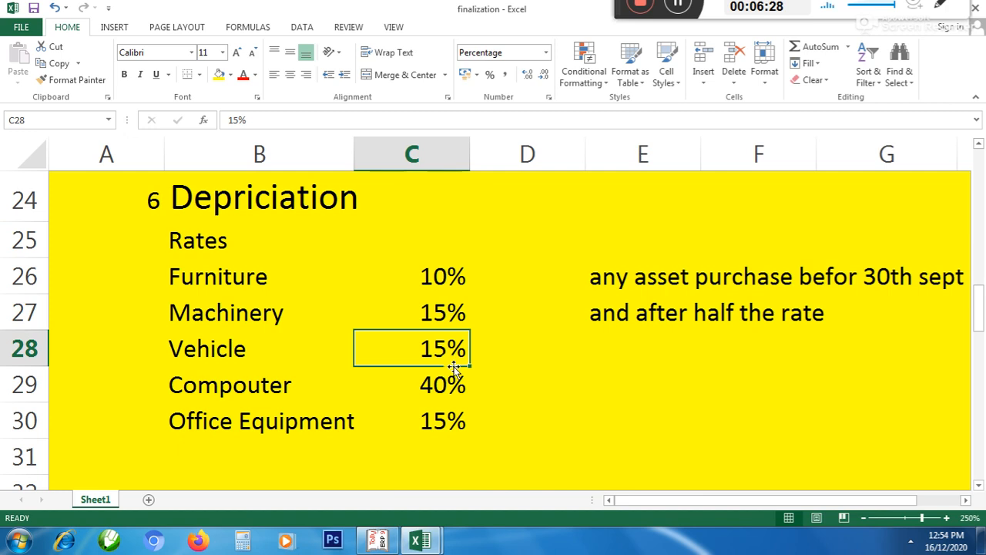
key(Left)
key(Right)
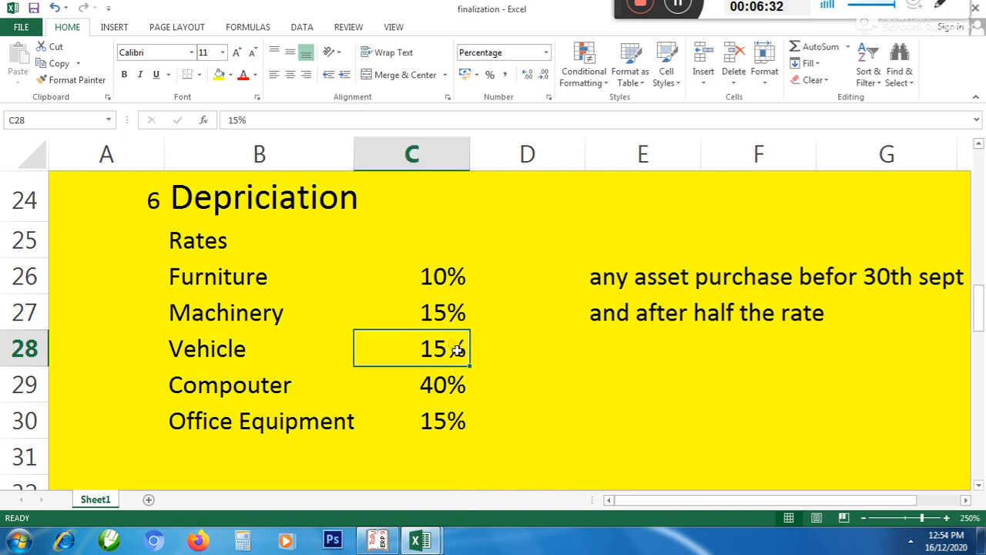
Return to Tally.ERP 9, reopen the Car ledger's monthly summary and compare the December purchase month with September.
key(alt+Tab)
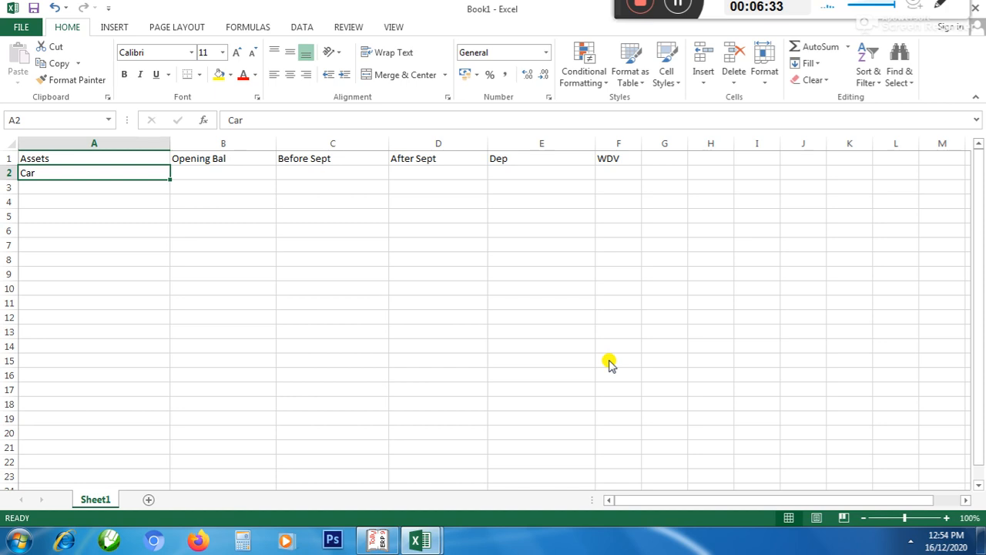
click(377, 541)
key(Escape)
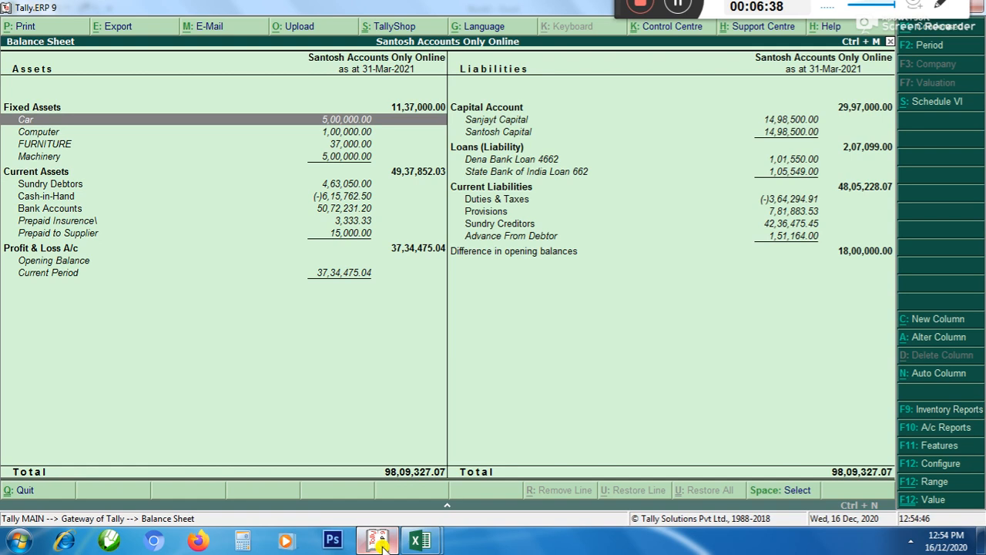
key(Down)
key(Up)
key(Return)
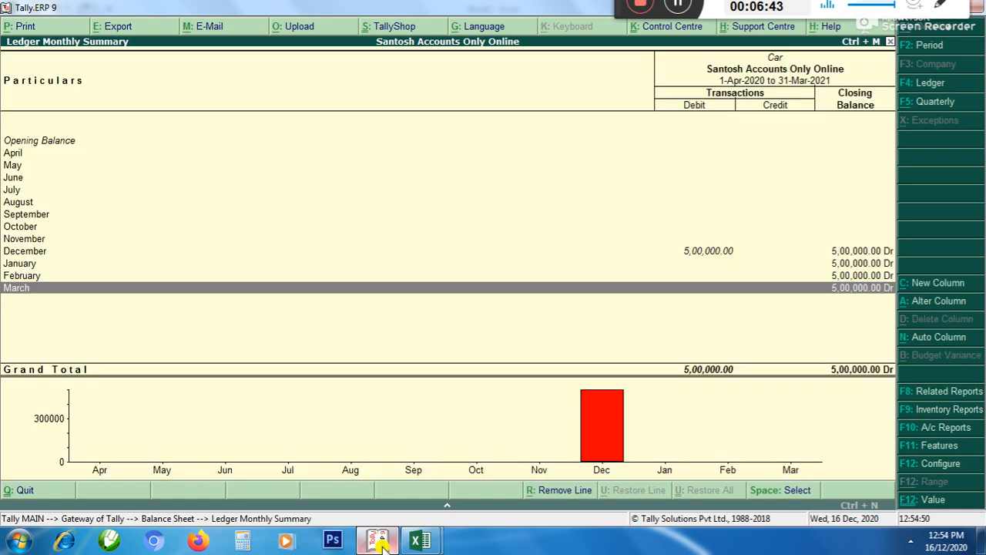
key(Up)
key(Up)
key(Up)
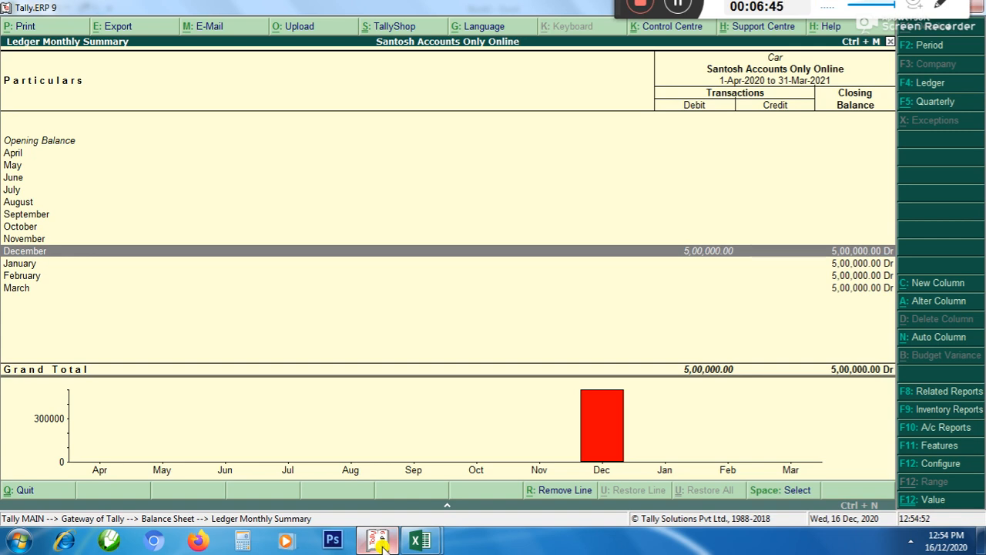
key(Up)
key(Up)
key(Up)
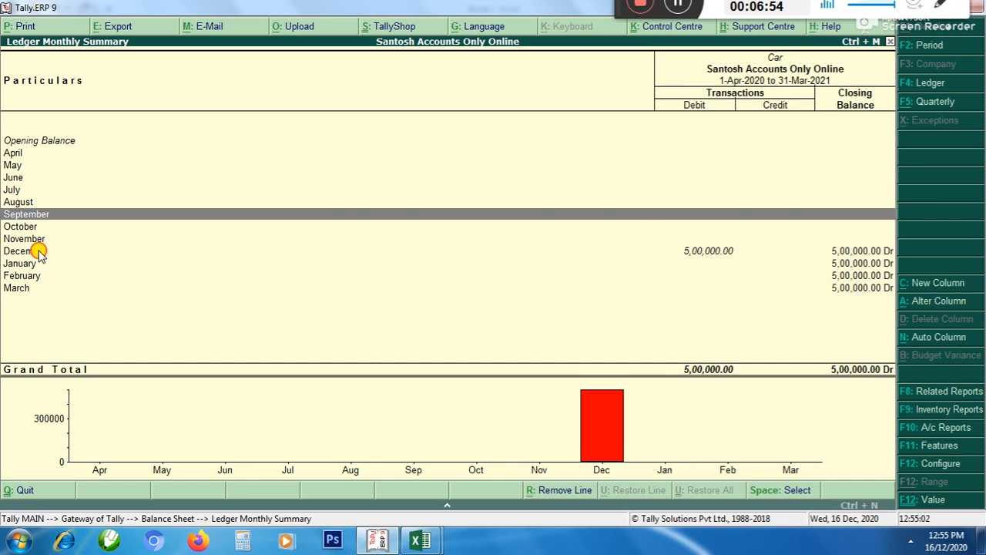
key(Down)
key(Down)
key(Down)
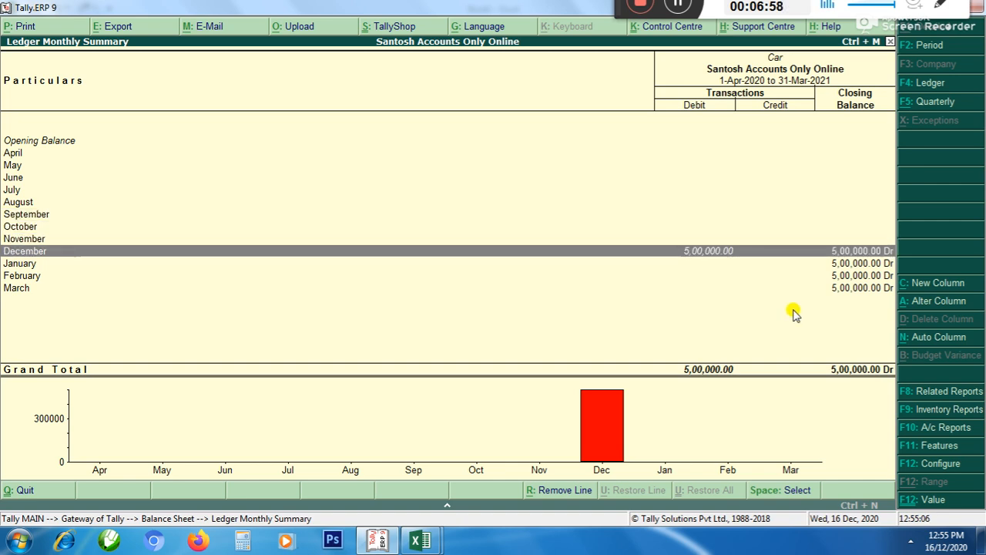
Switch to the finalization workbook in Excel and enter 500000 beside the Vehicle rate in D28.
key(alt+Tab)
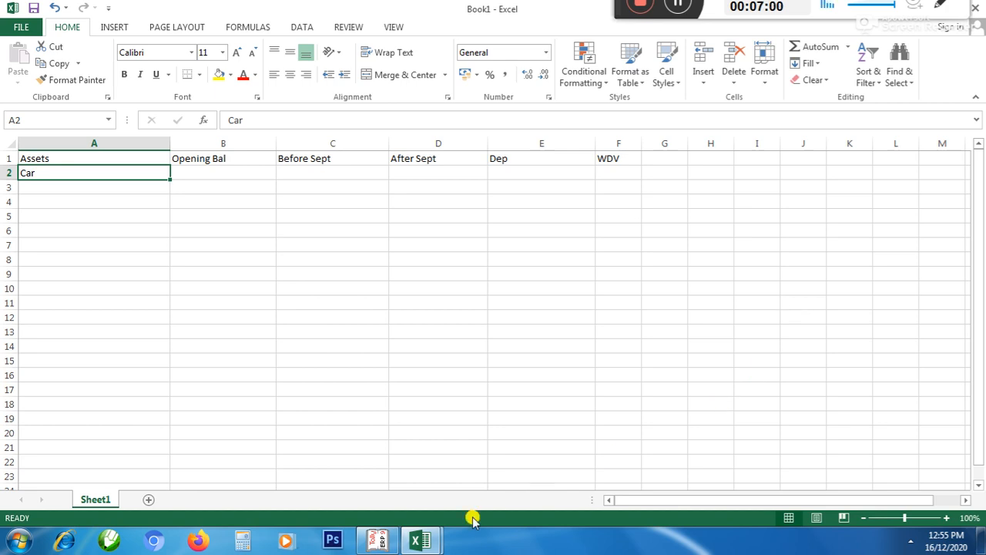
click(420, 539)
click(380, 484)
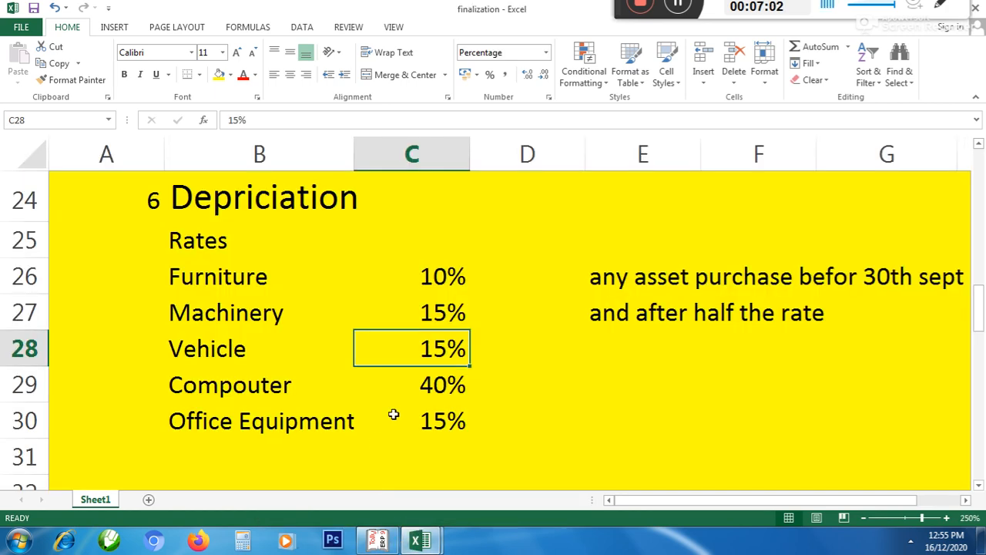
click(270, 356)
click(408, 355)
click(551, 352)
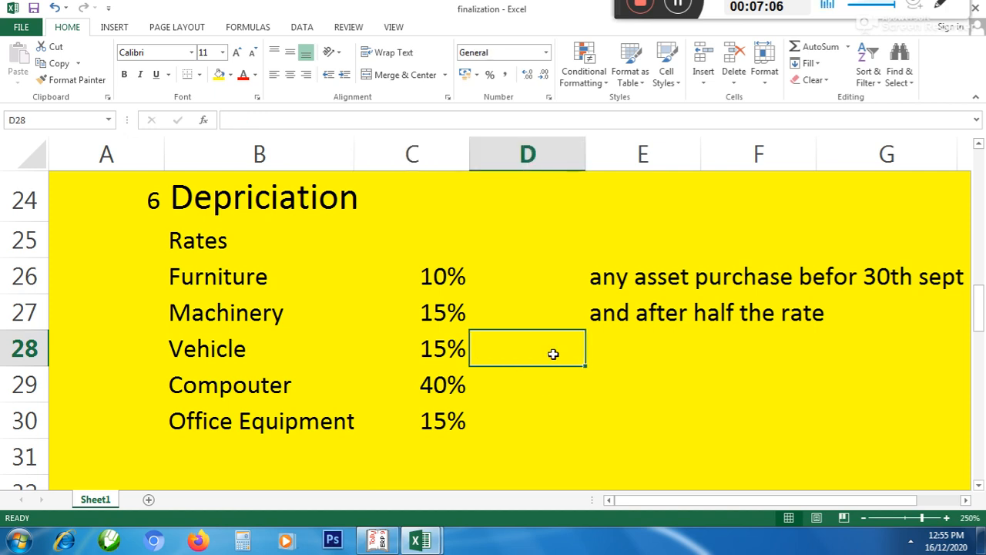
text(500000)
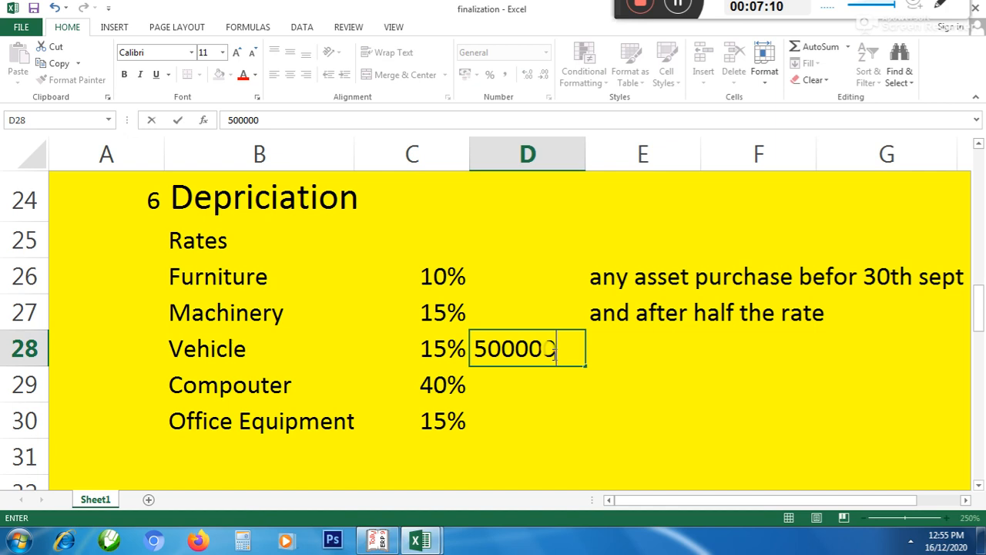
key(Tab)
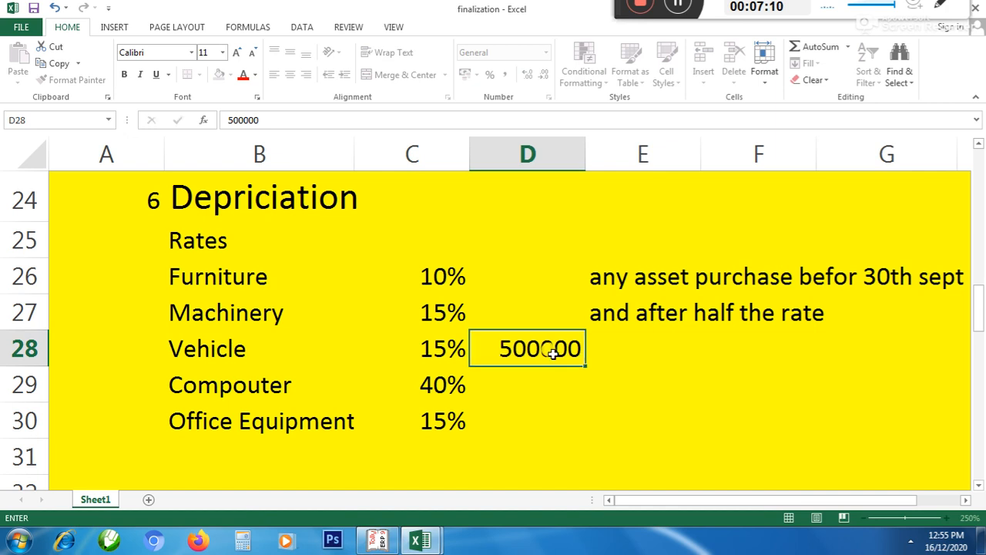
Calculate the vehicle's half-rate depreciation in E28 with a formula multiplying D28 by 7.5%.
text(=)
click(552, 352)
text(*7.5%)
key(Return)
key(Up)
click(551, 352)
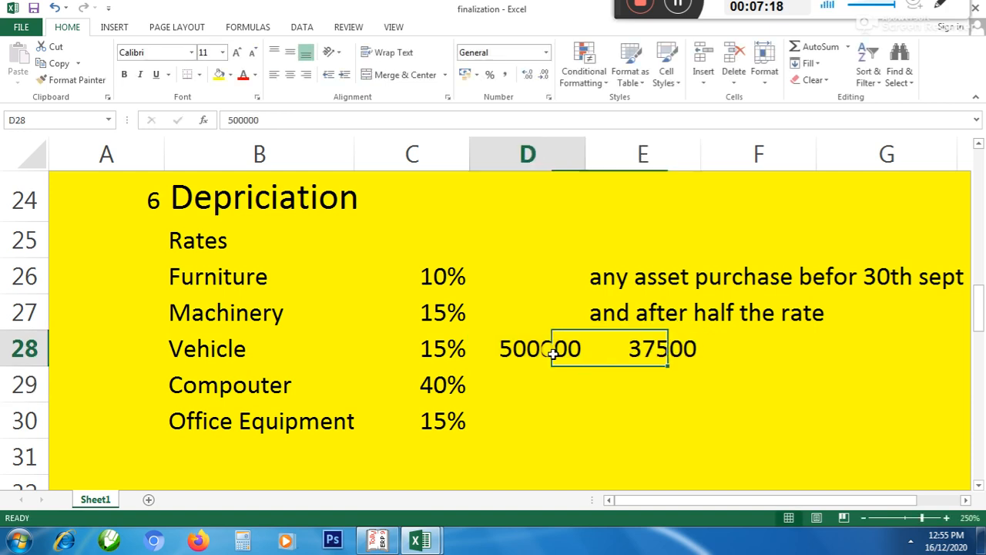
Switch to the Book1 workbook and enter 0 as the Car's opening balance in B2.
mouse_move(420, 541)
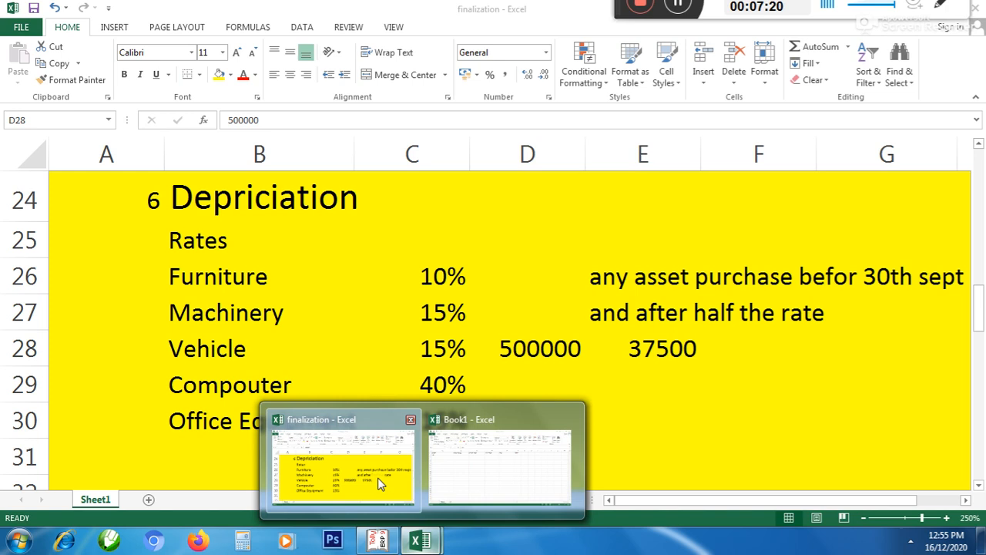
click(482, 439)
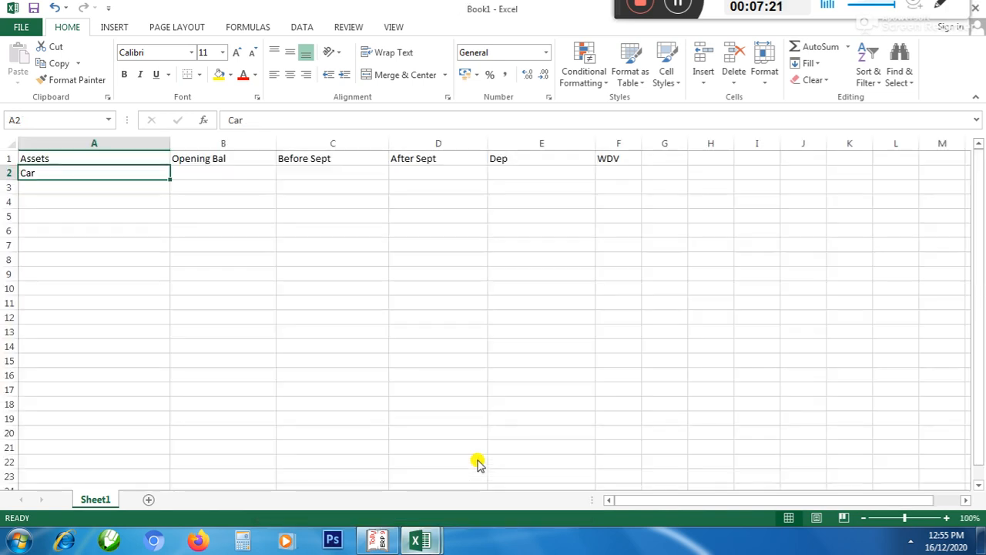
click(208, 174)
text(0)
Check the Car ledger's opening balance and early months in Tally.ERP 9, and return to Book1 at cell C2.
key(alt+Tab)
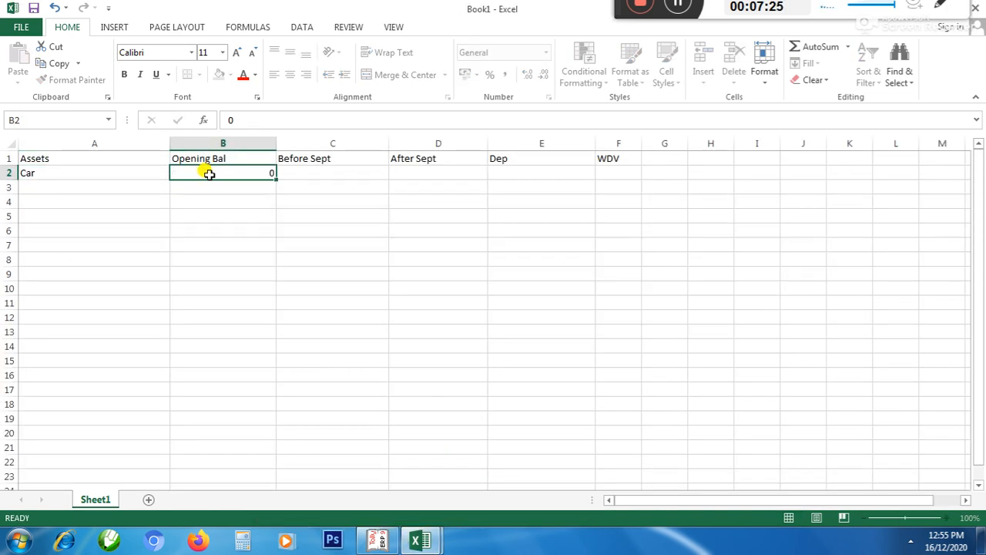
key(alt+Tab)
key(alt+Tab)
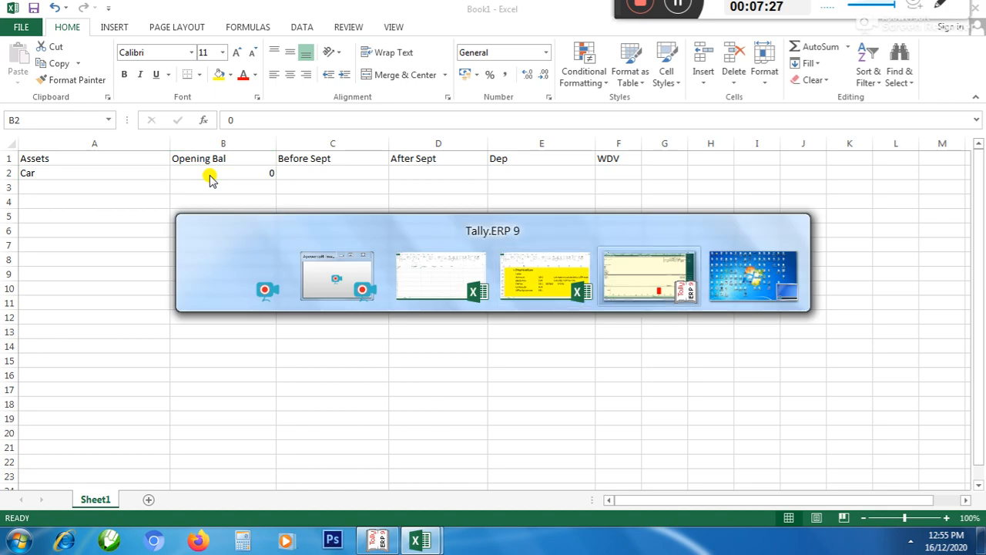
key(Up)
key(Up)
key(Up)
key(Up)
key(Up)
key(Up)
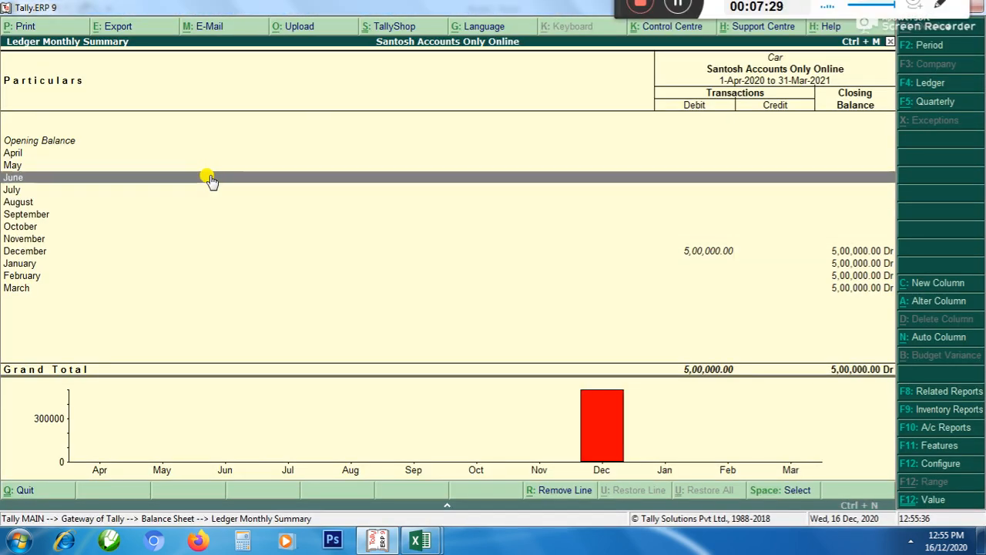
key(Up)
key(Up)
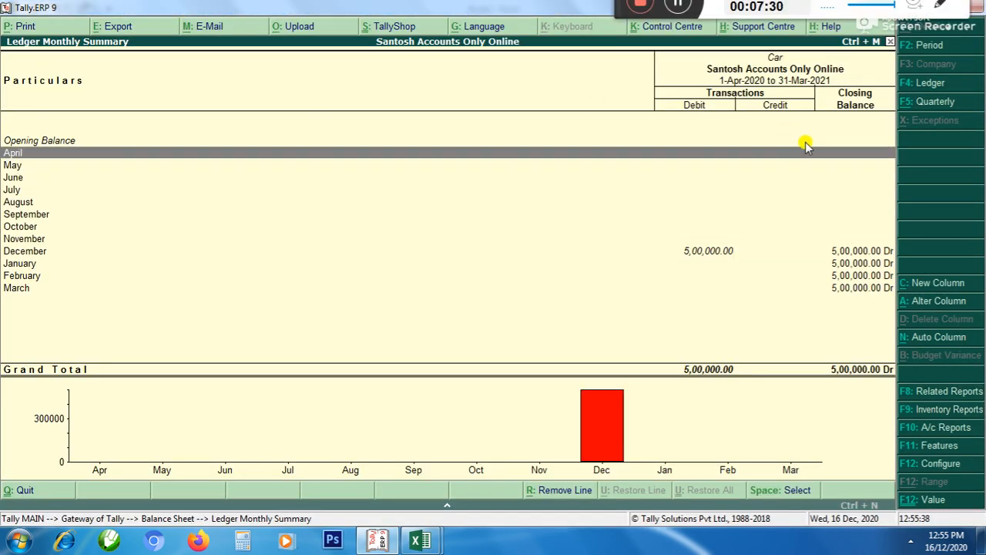
key(alt+Tab)
key(Right)
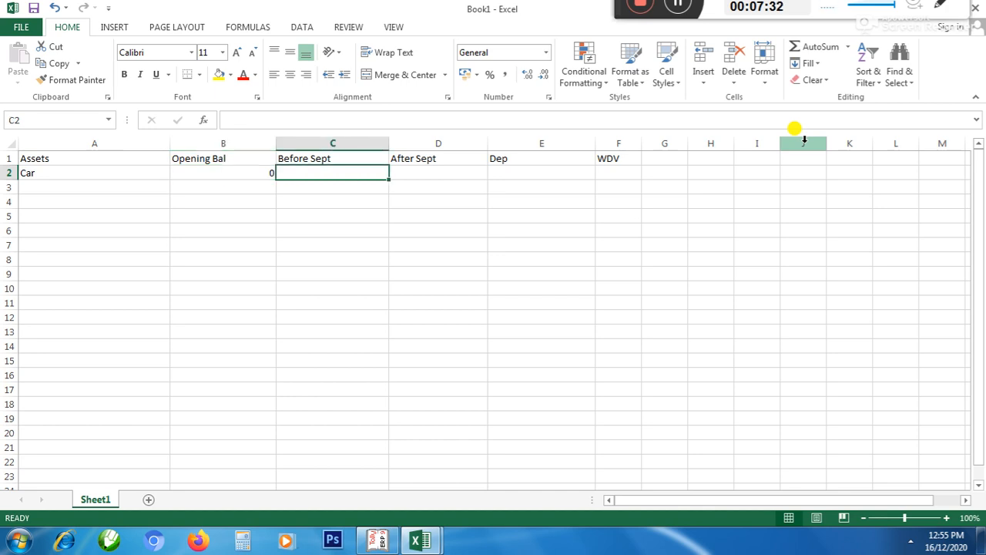
Check the Car ledger's months up to September in Tally.ERP 9, and in Book1 enter 0 in C2 and 500000 in D2.
key(alt+Tab)
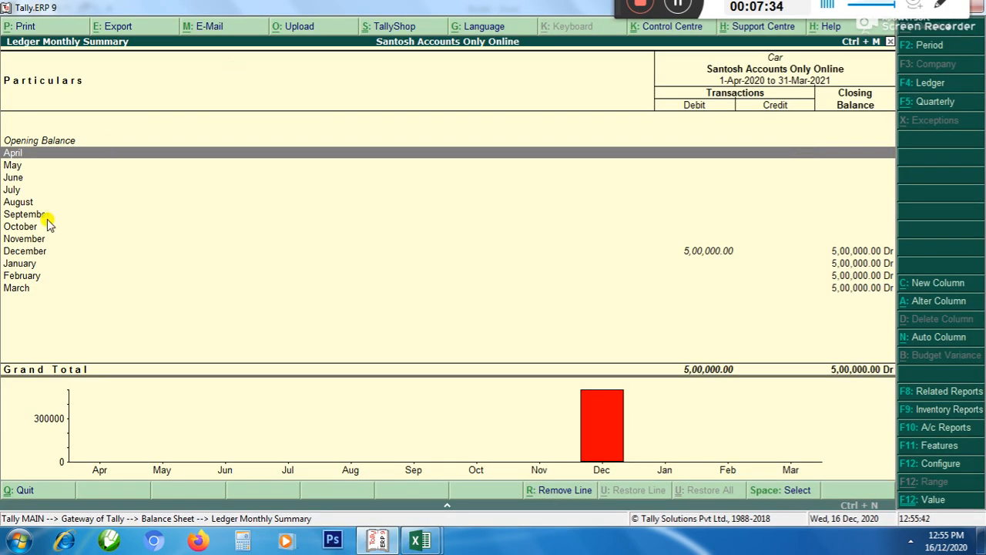
key(Down)
key(Down)
key(Down)
key(Down)
key(Down)
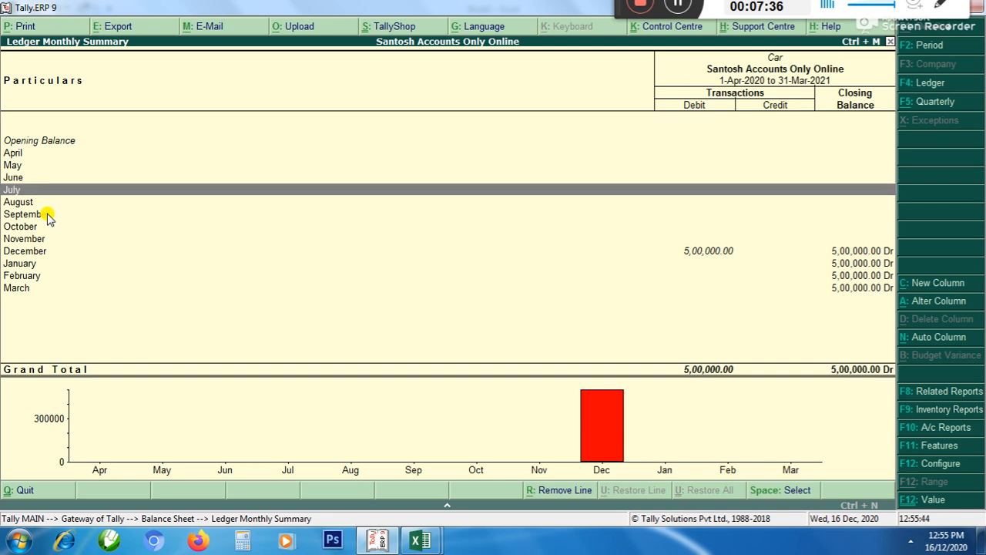
key(alt+Tab)
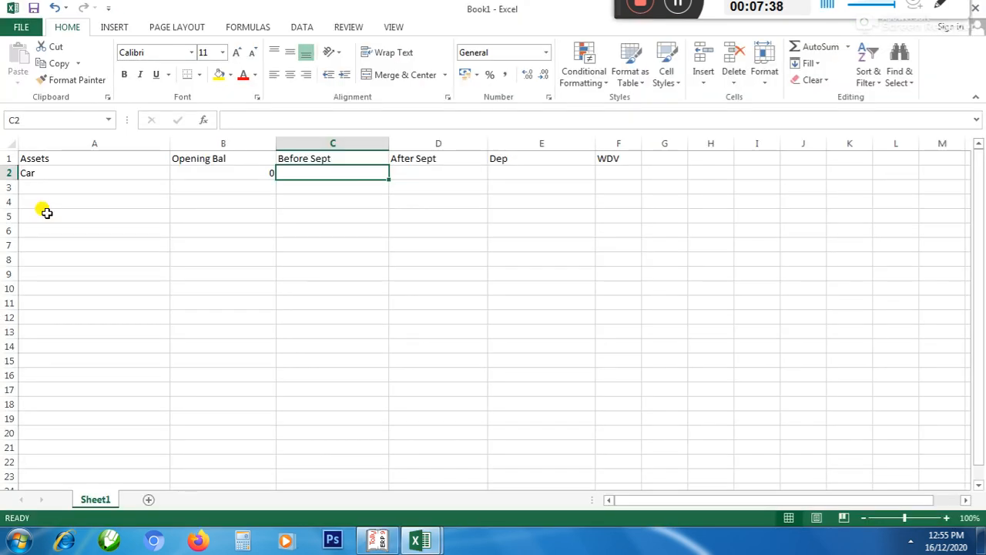
text(0)
key(Tab)
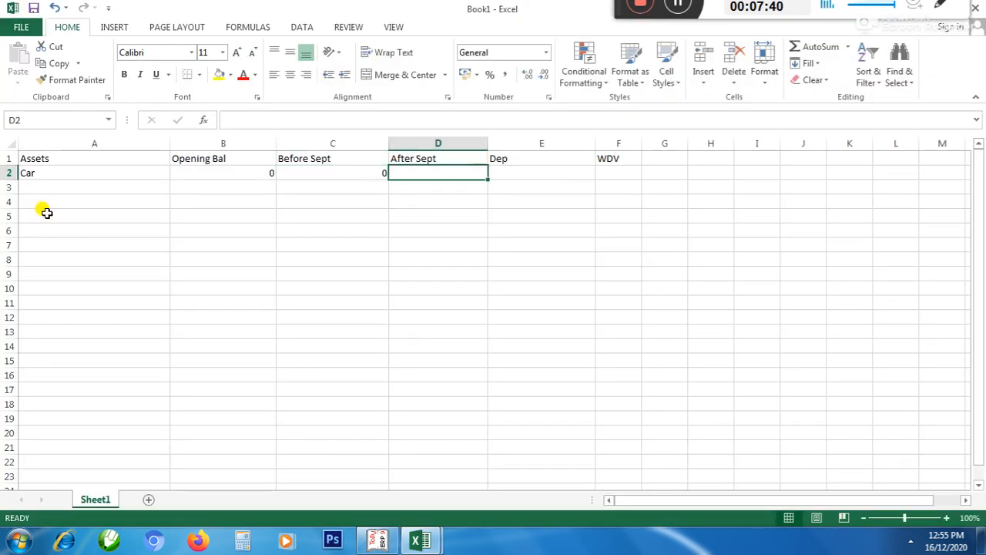
text(500000)
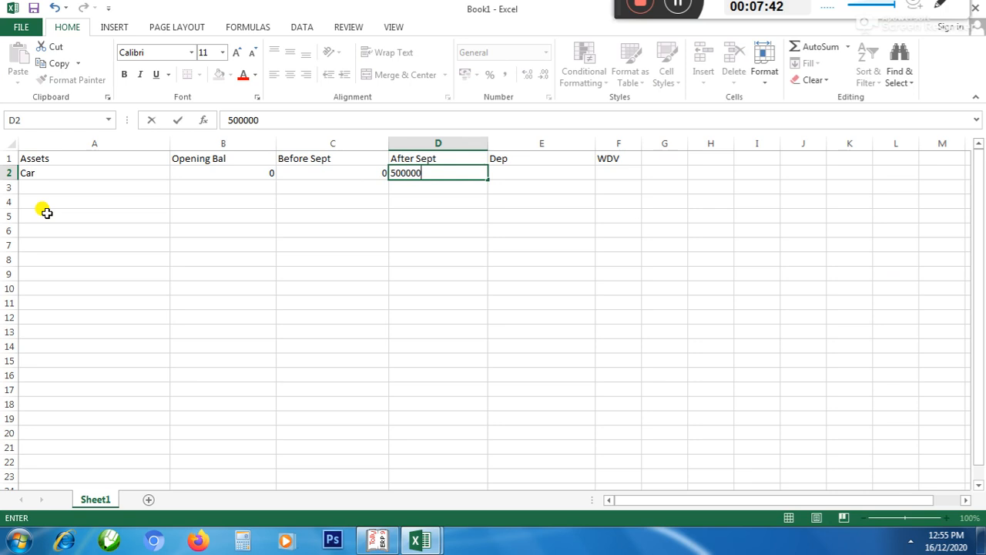
key(Tab)
Calculate the Car's depreciation in E2 with the formula =D2*7.5%.
text(=)
key(Left)
text(*)
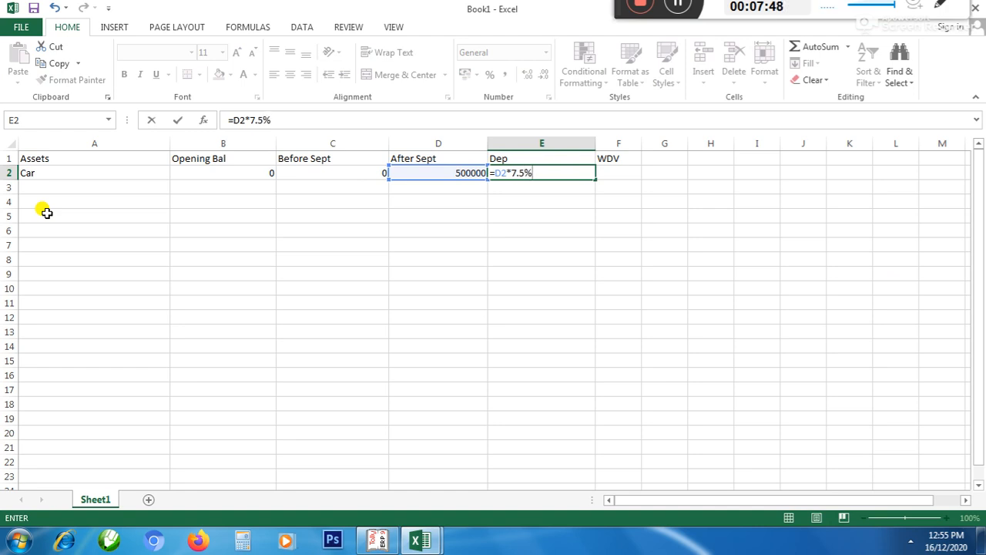
key(Return)
Calculate the Car's WDV in F2 with the formula =B2+C2+D2-E2.
key(Up)
key(Right)
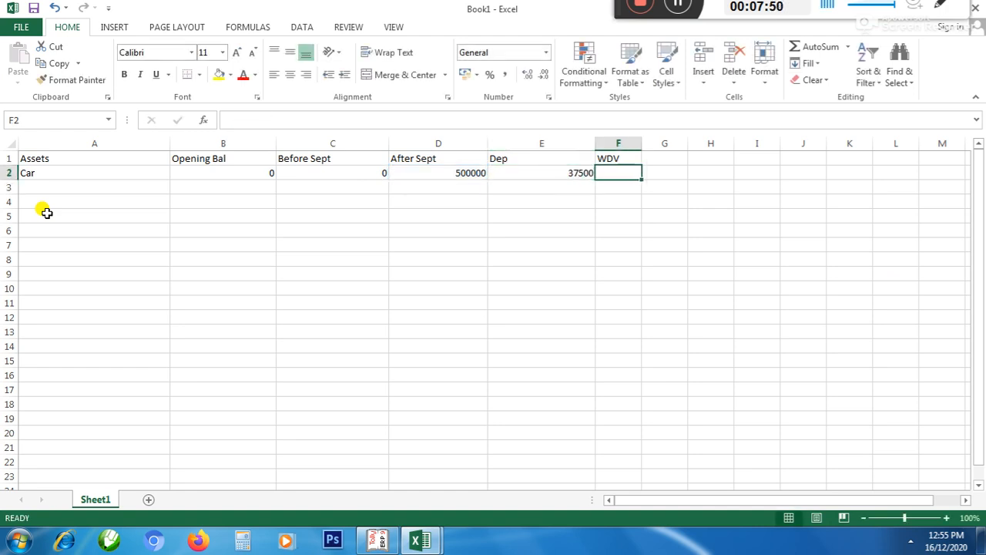
text(=)
key(Left)
key(Left)
key(Left)
key(Left)
key(Left)
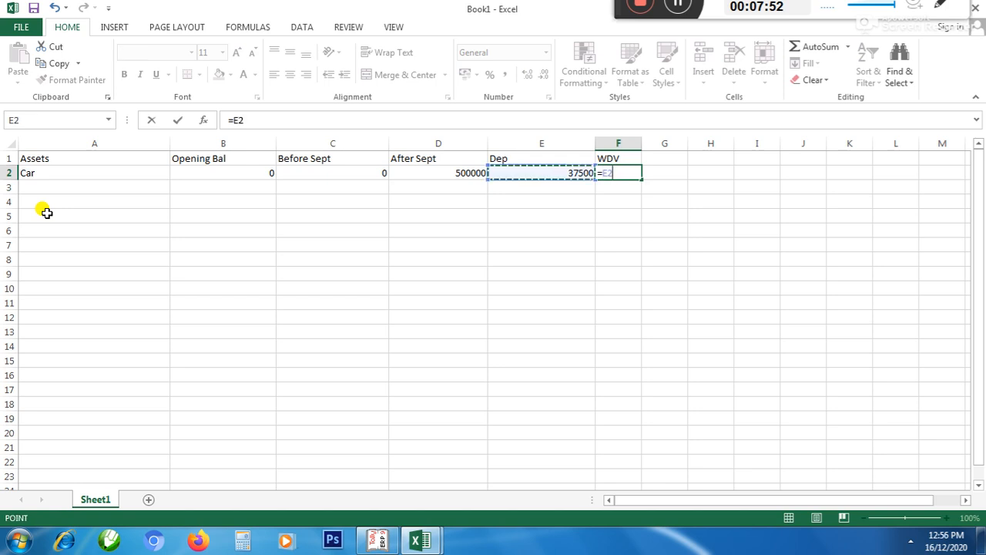
key(Right)
text(+)
key(Left)
key(Left)
key(Left)
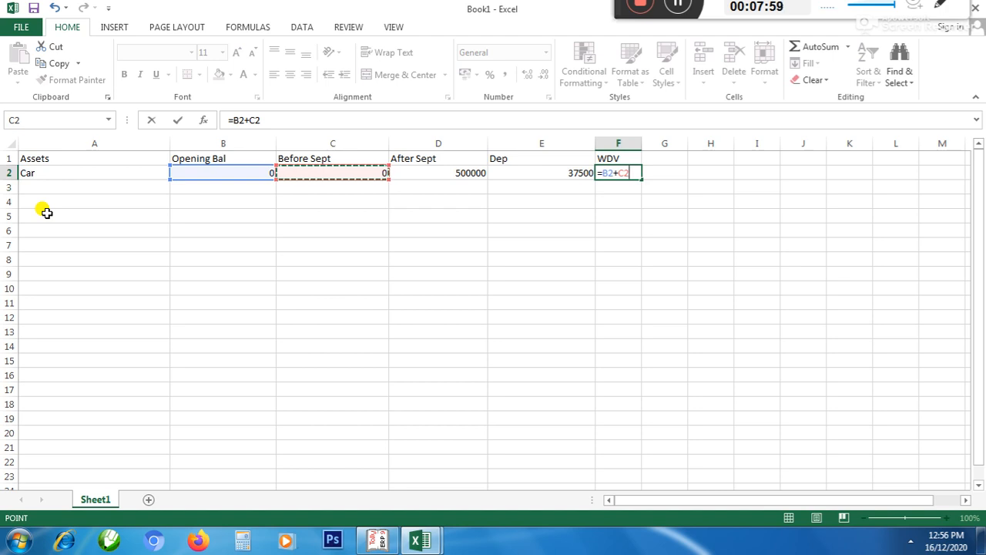
text(+)
key(Left)
key(Left)
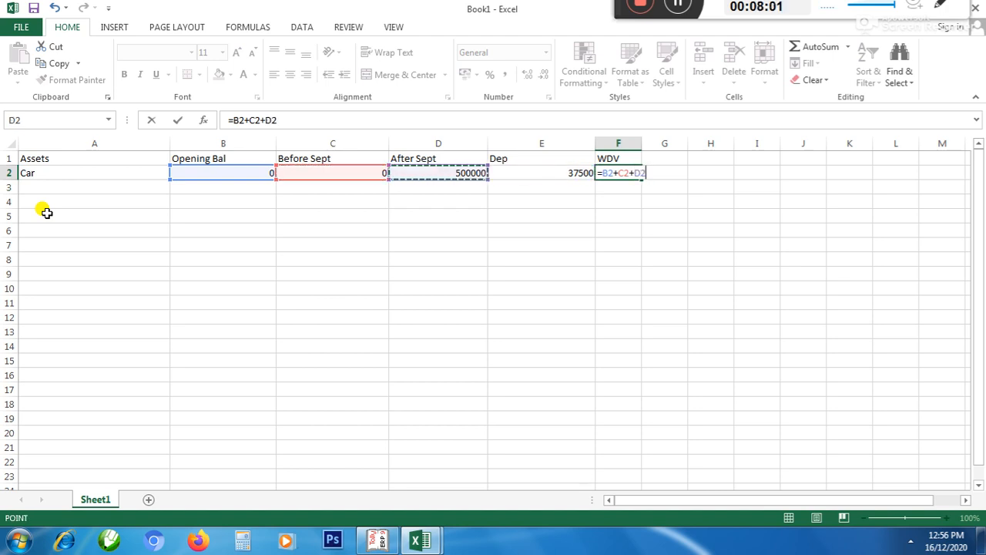
text(-)
key(Left)
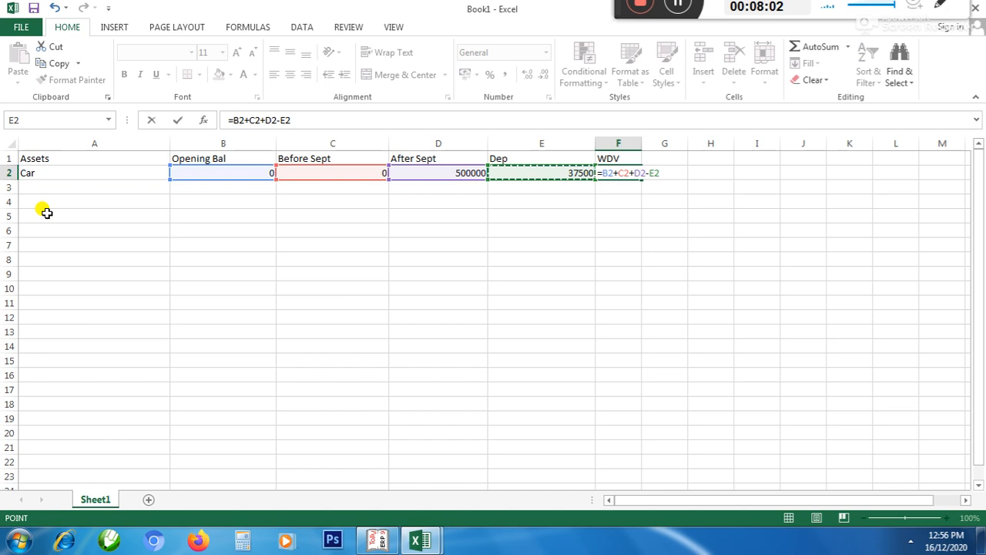
key(Return)
Select A3 for the next asset, and review the Computer ledger's monthly purchases back to September in Tally.ERP 9.
key(Left)
key(Left)
key(Left)
key(Left)
key(Left)
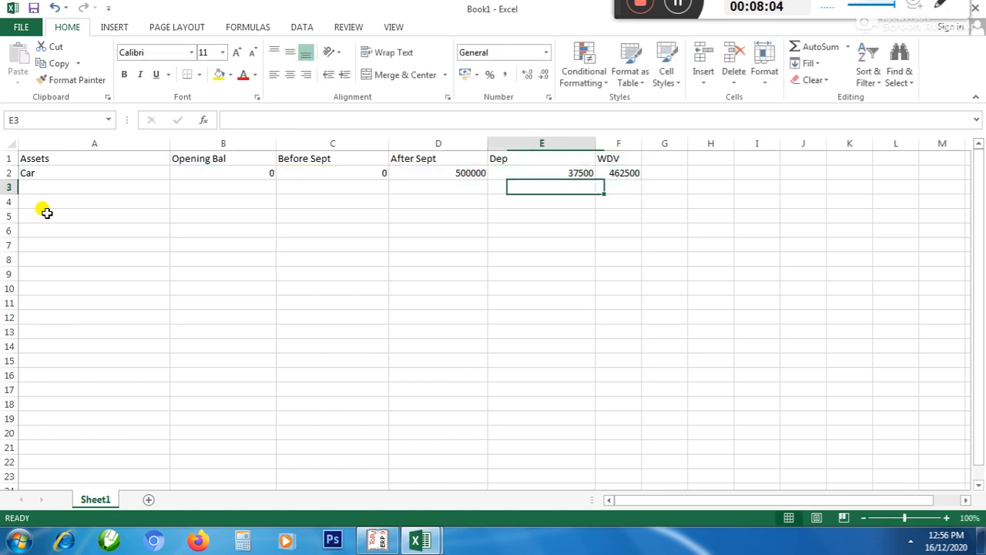
key(alt+Tab)
key(Escape)
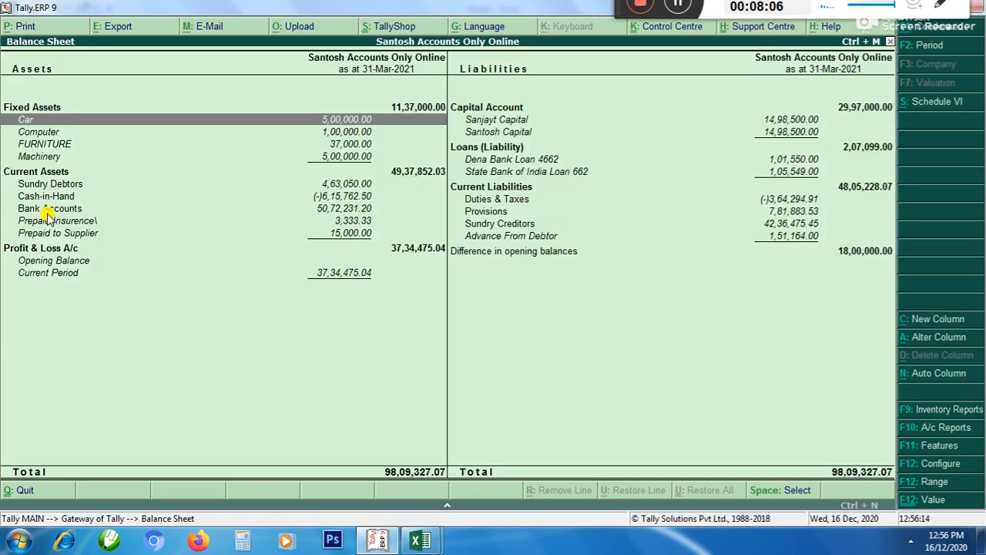
key(Return)
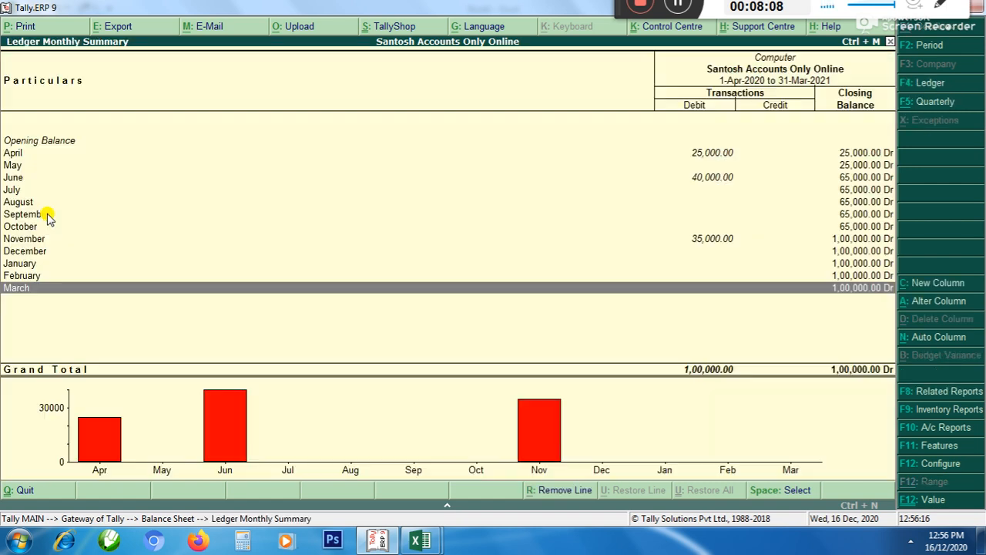
key(Up)
key(Up)
key(Up)
key(Up)
key(Up)
key(Up)
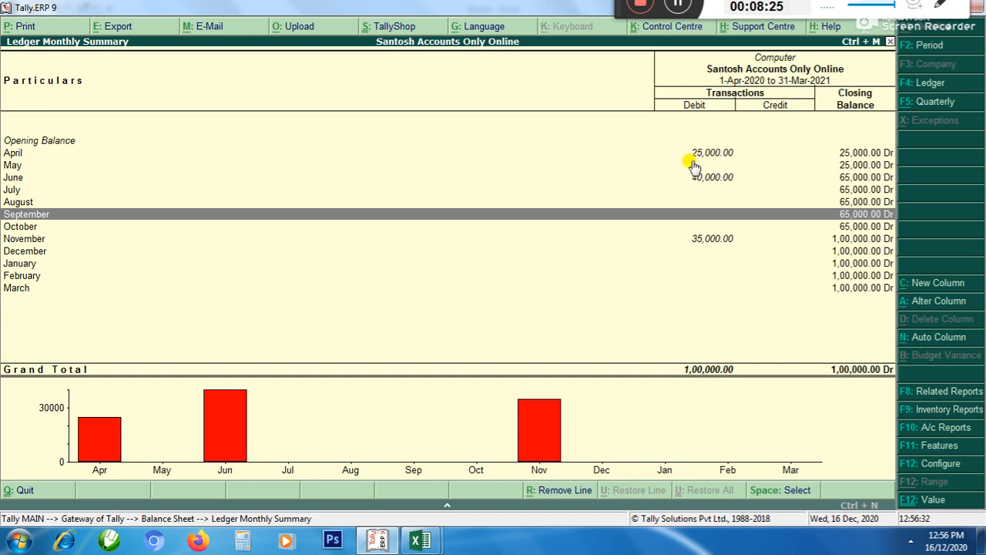
Return to Book1, enter Computer in A3, and enter 0 in B3 after checking the ledger's opening balance in Tally.ERP 9.
key(alt+Tab)
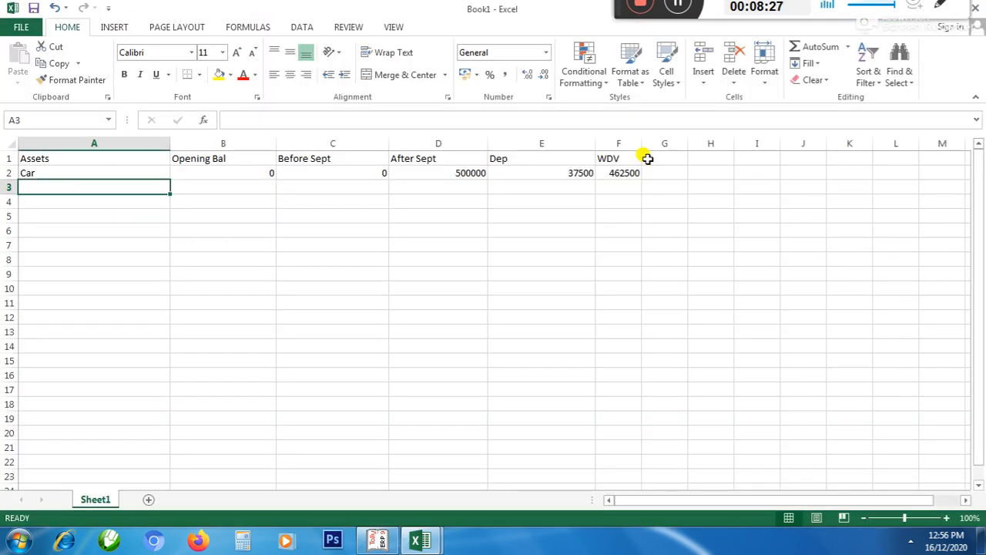
text(Computer)
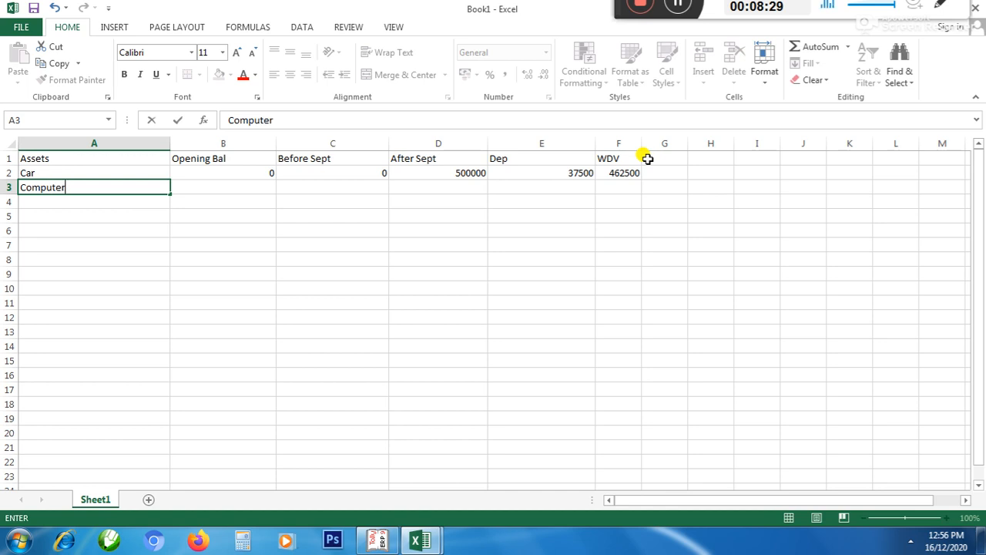
key(Return)
key(Up)
key(Right)
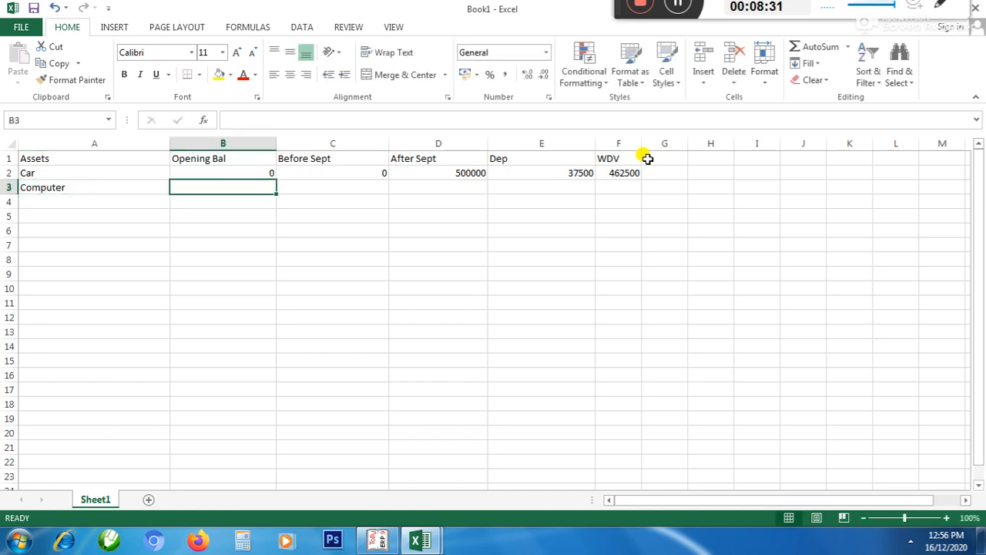
key(alt+Tab)
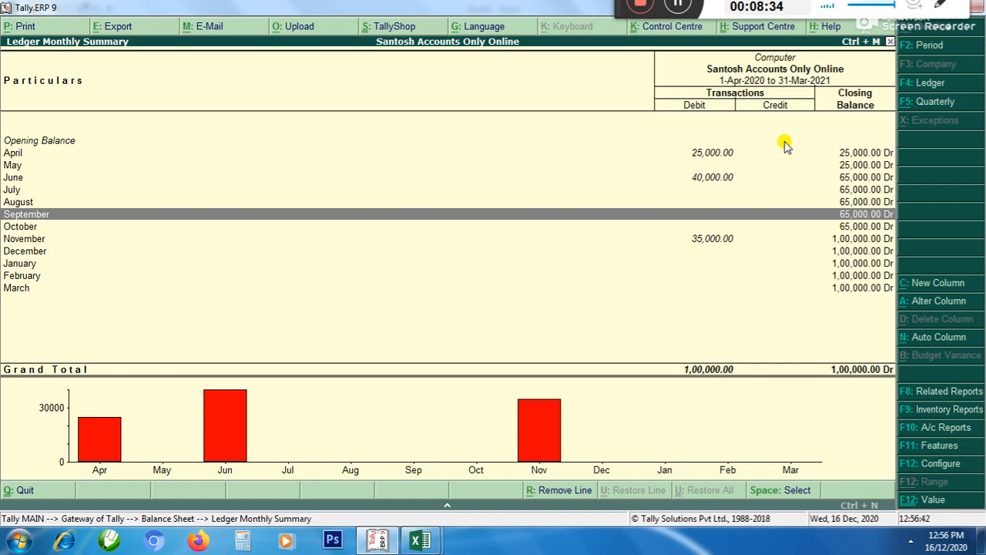
key(alt+Tab)
key(Right)
key(Left)
text(0)
key(Right)
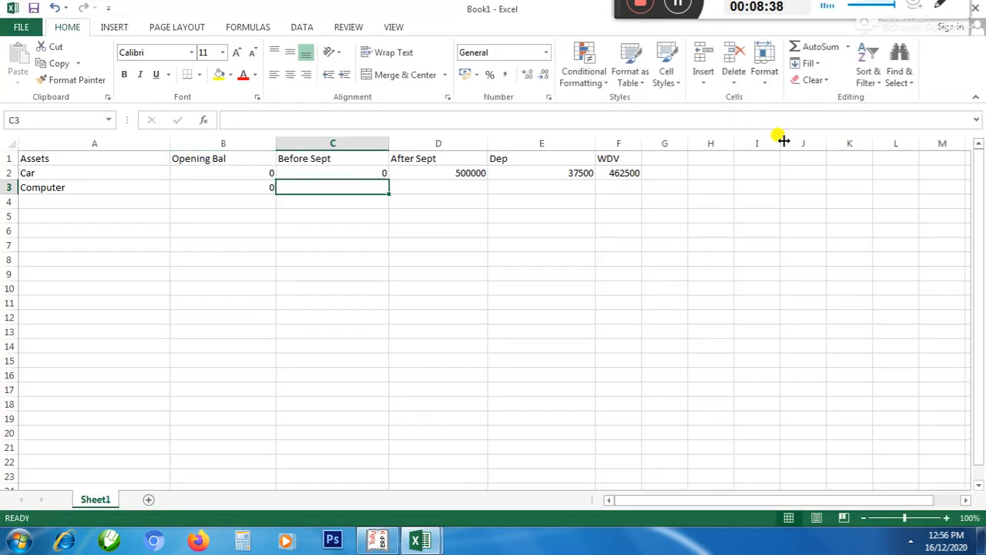
Check the Computer purchases in Tally.ERP 9, and in Book1 enter 65000 in C3 and 35000 in D3.
key(alt+Tab)
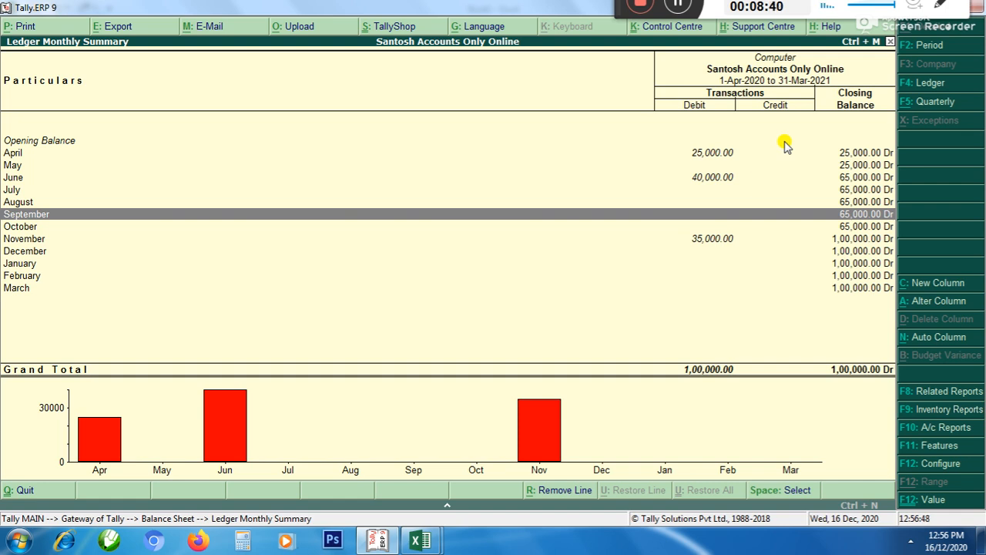
key(alt+Tab)
text(65)
key(Right)
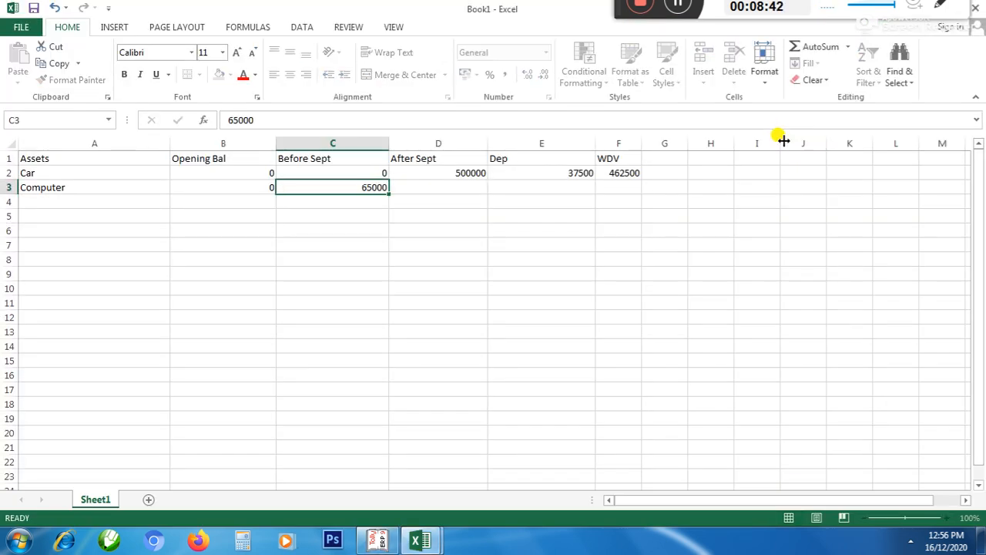
key(alt+Tab)
key(alt+Tab)
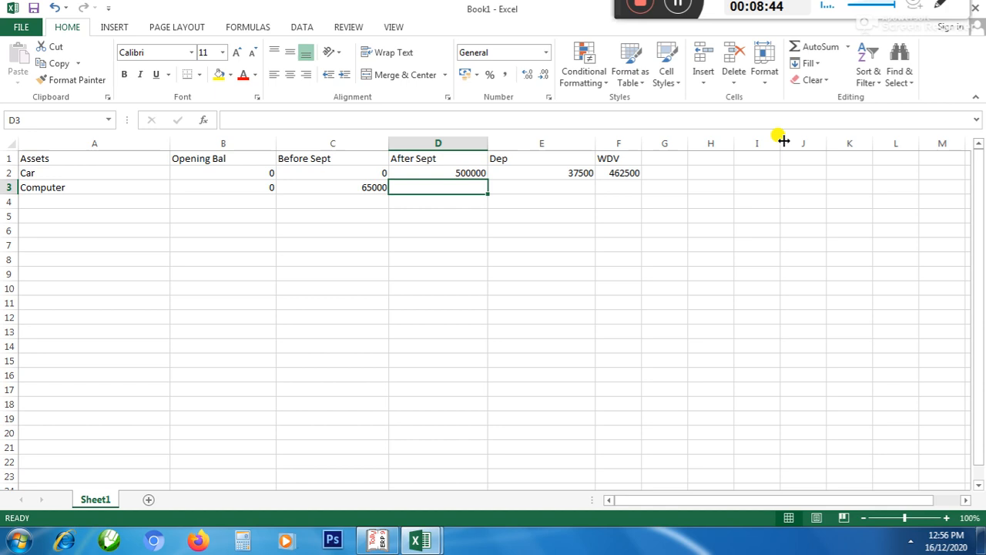
text(35000)
key(Right)
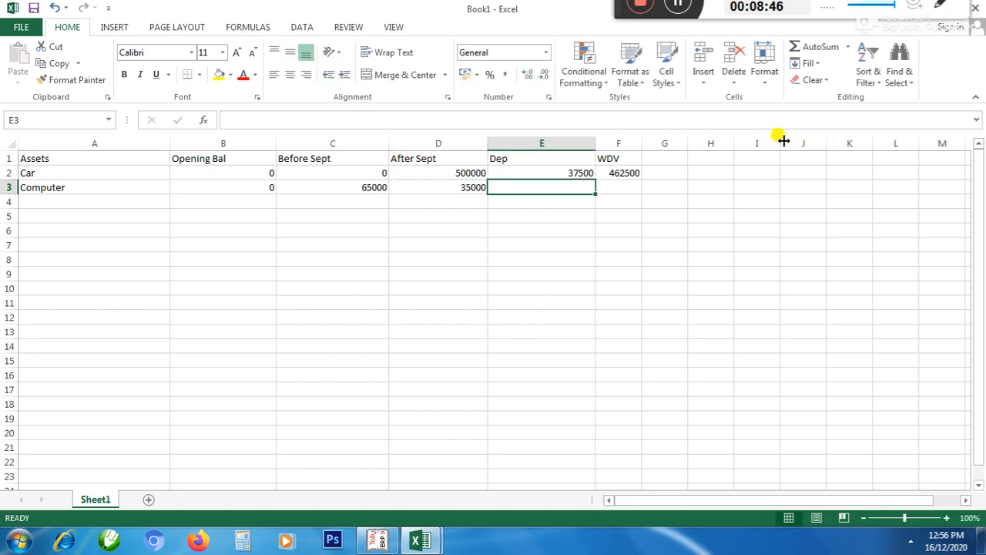
Select the empty cell C6 below the table for a side calculation of the Computer's depreciation.
key(Down)
key(Down)
key(Down)
key(Down)
key(Left)
key(Left)
key(Up)
text(=)
key(Up)
key(Up)
key(Up)
text(-)
key(alt+Tab)
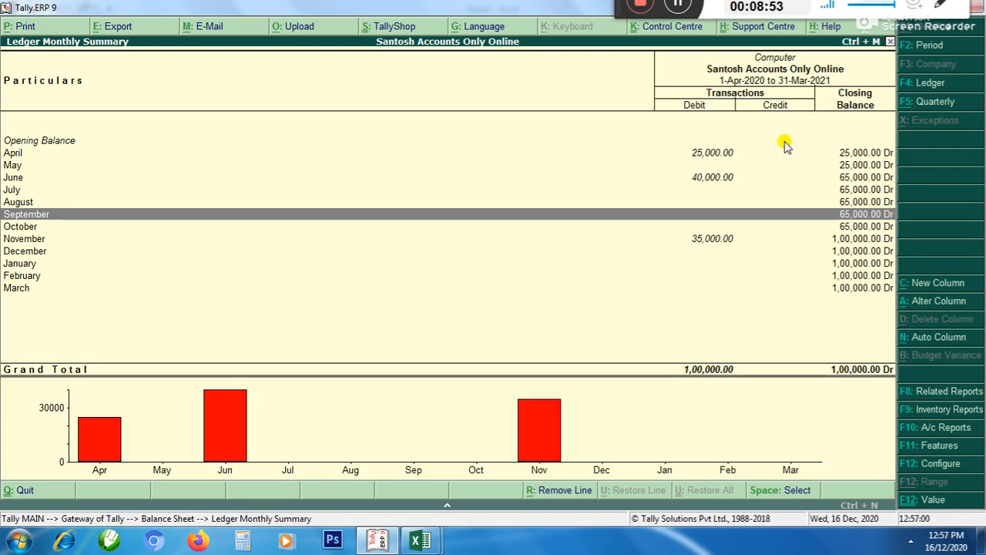
key(alt+Tab)
mouse_move(420, 540)
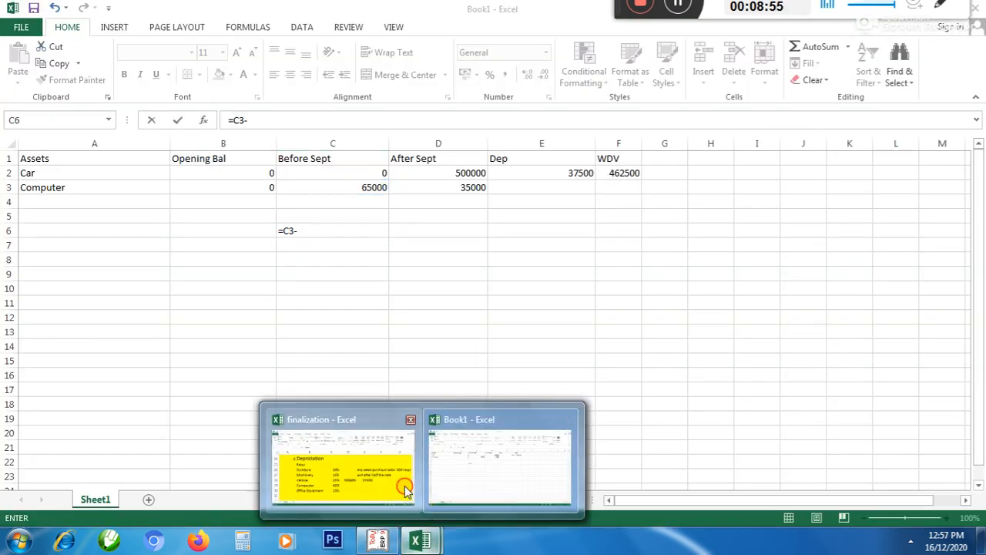
click(369, 455)
click(410, 396)
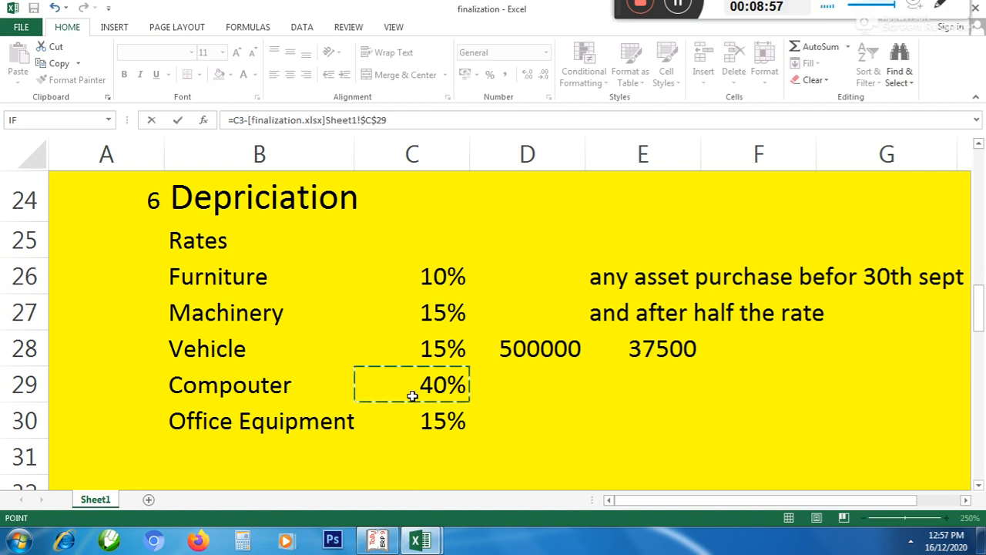
key(Escape)
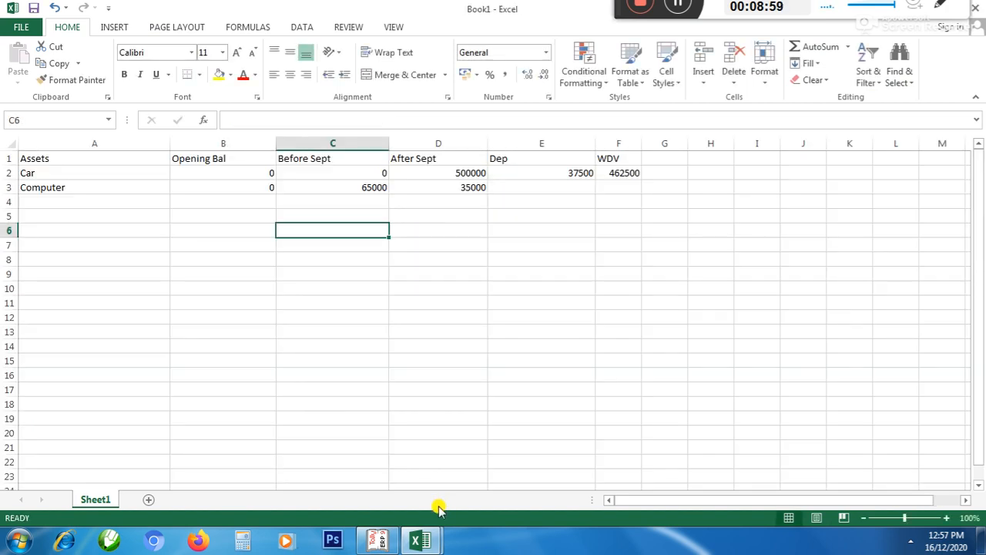
Calculate depreciation on the Computer's purchases before September in C6 with the formula =C3*40%.
text(=)
key(Up)
key(Up)
key(Up)
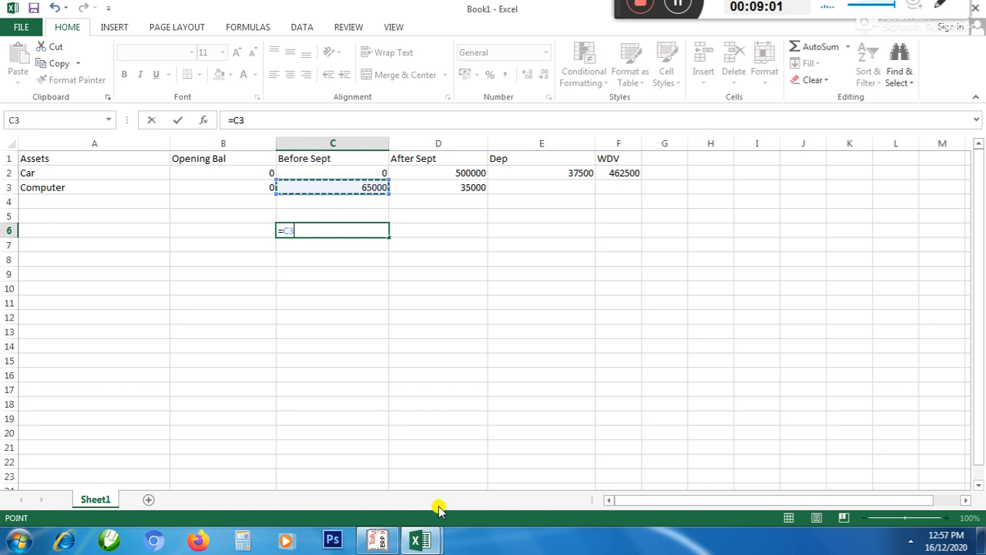
text(*40%)
key(ctrl+Return)
Calculate half-rate depreciation on the Computer's purchases after September in D6 with the formula =D3*20%.
key(Right)
text(=)
key(Up)
key(Up)
key(Up)
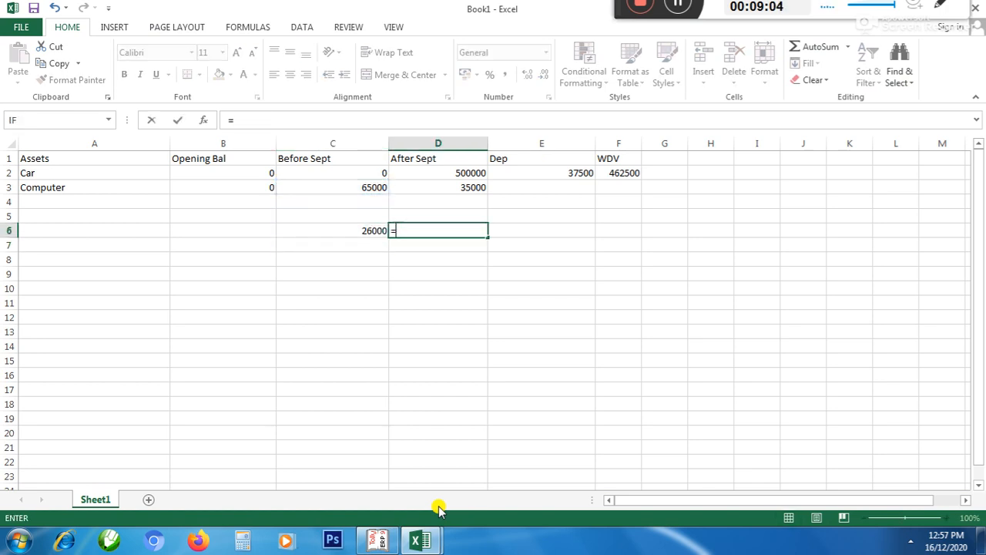
text(*)
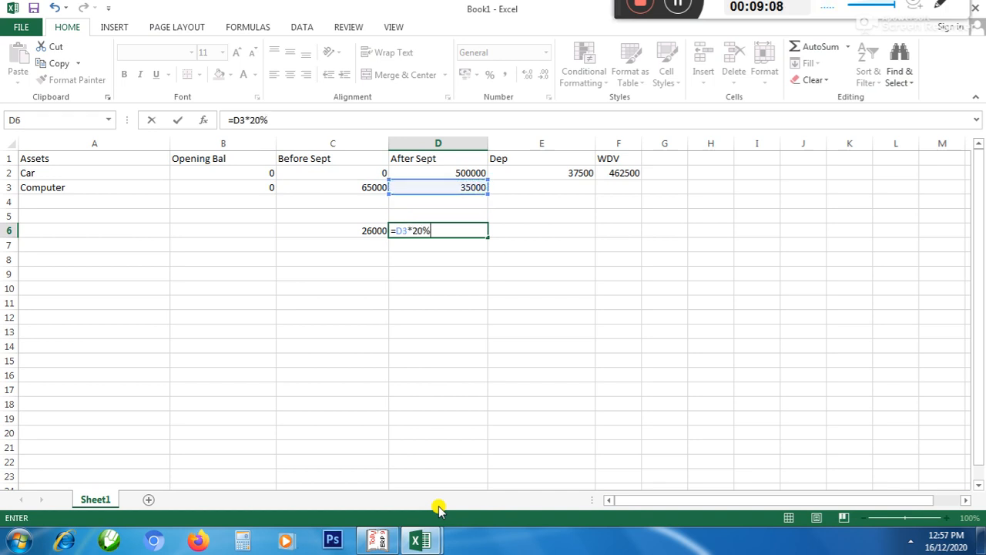
key(Return)
Add the two Computer depreciation amounts in E6 with the formula =C6+D6.
key(Up)
key(Right)
text(=)
key(Left)
key(Left)
text(+)
key(Left)
key(Return)
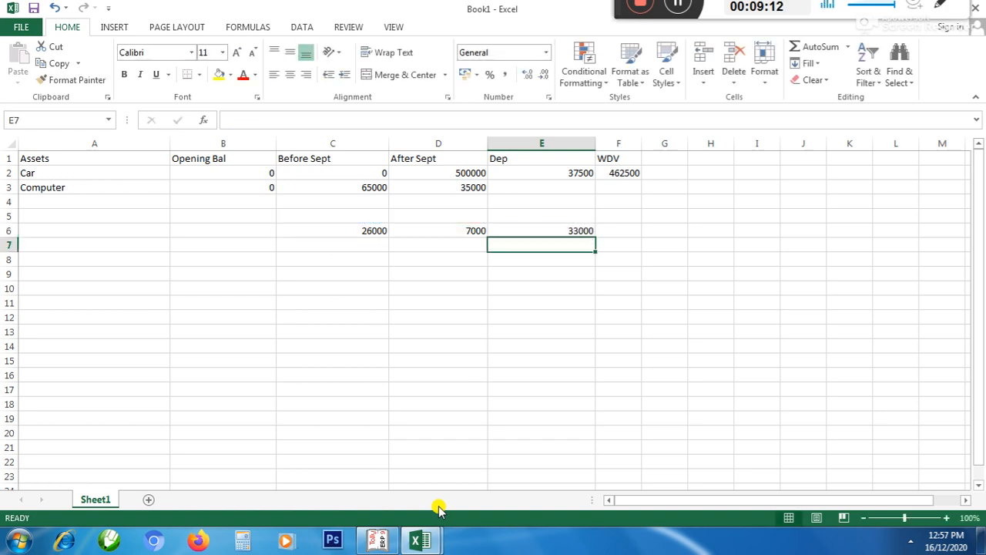
Enter 33000 as the Computer's depreciation in E3.
key(Up)
key(Up)
key(Up)
key(Up)
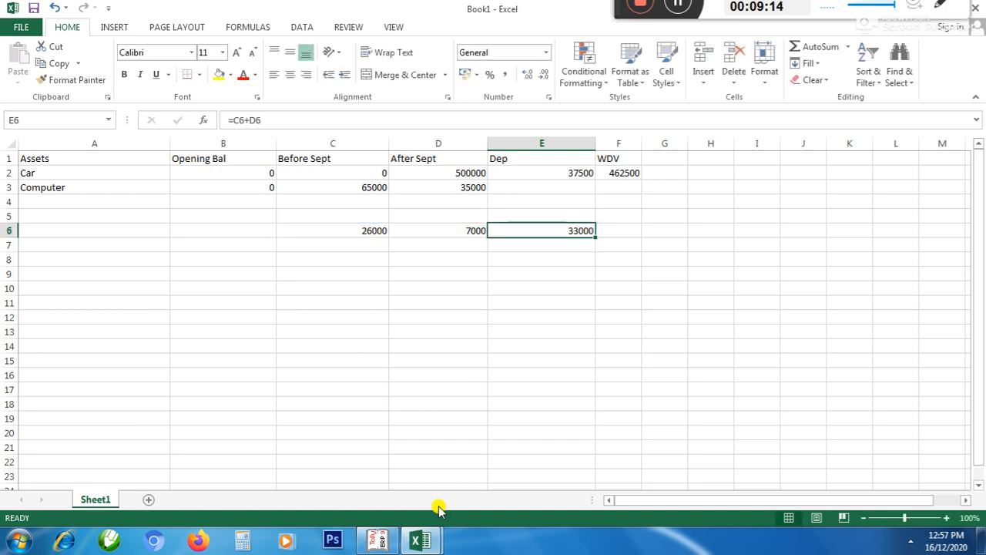
text(33)
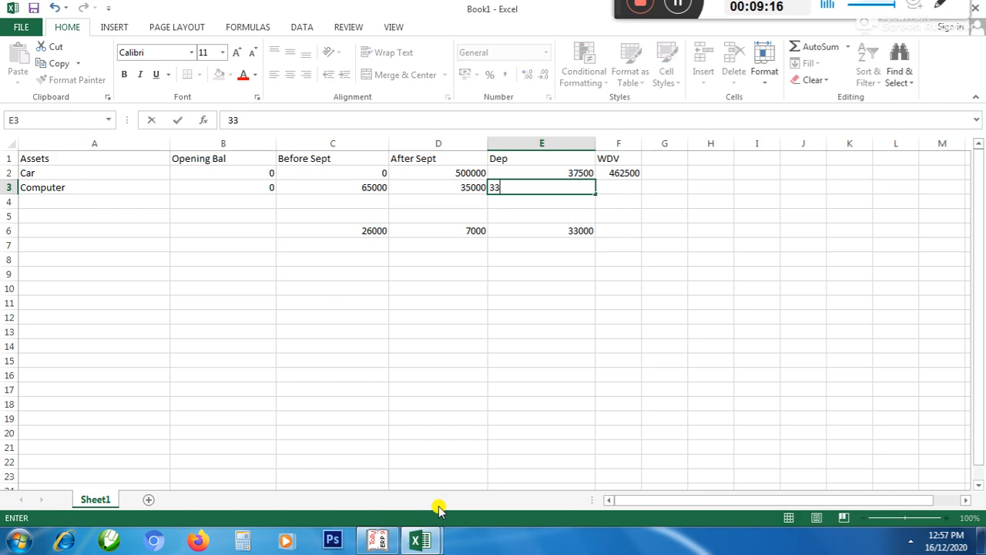
text(000)
key(Return)
key(Down)
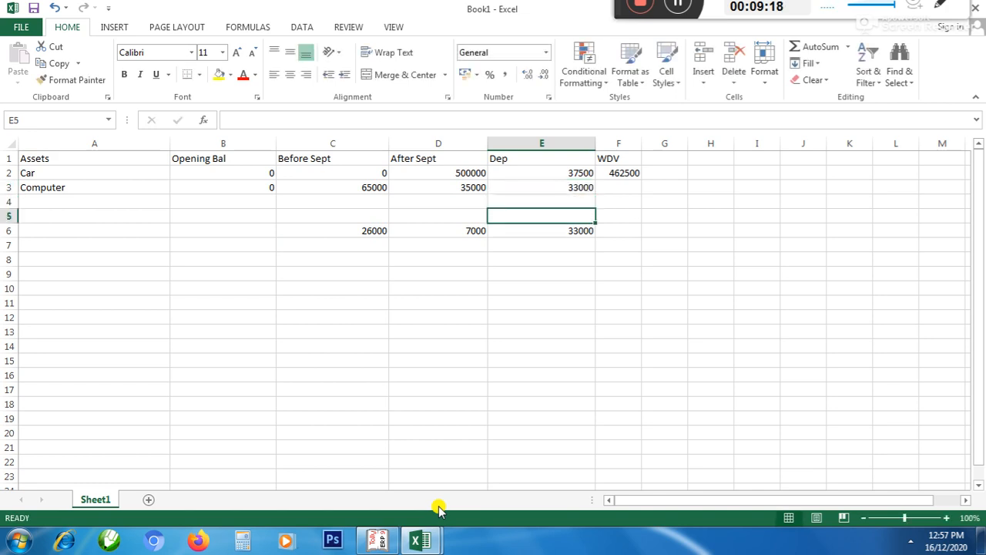
Clear the Computer's helper depreciation calculations from C6:E6.
key(Left)
key(Left)
key(Down)
key(shift+Right)
key(shift+Right)
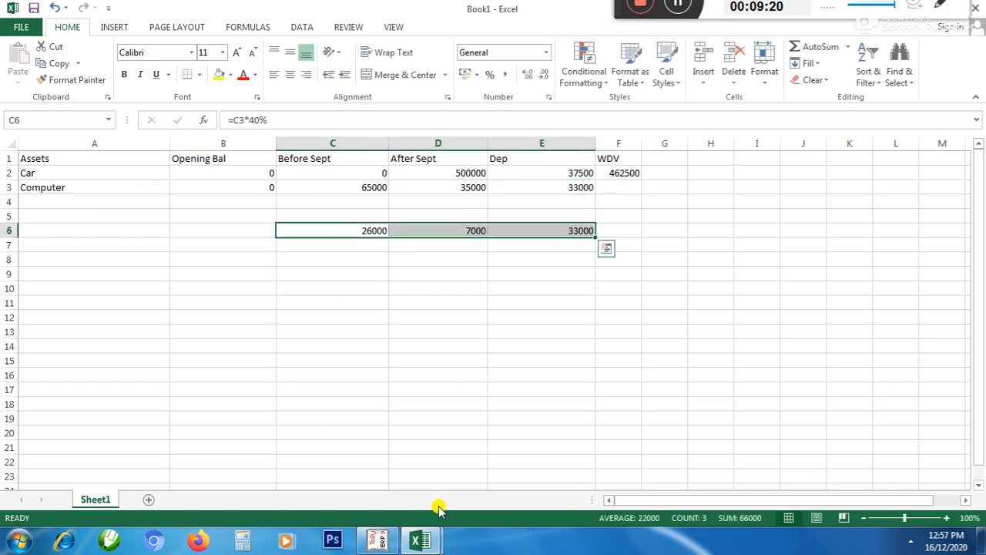
key(Delete)
key(Up)
key(Up)
key(Up)
key(Down)
key(Down)
key(Down)
key(Up)
key(Right)
key(Up)
key(Up)
key(Down)
key(Down)
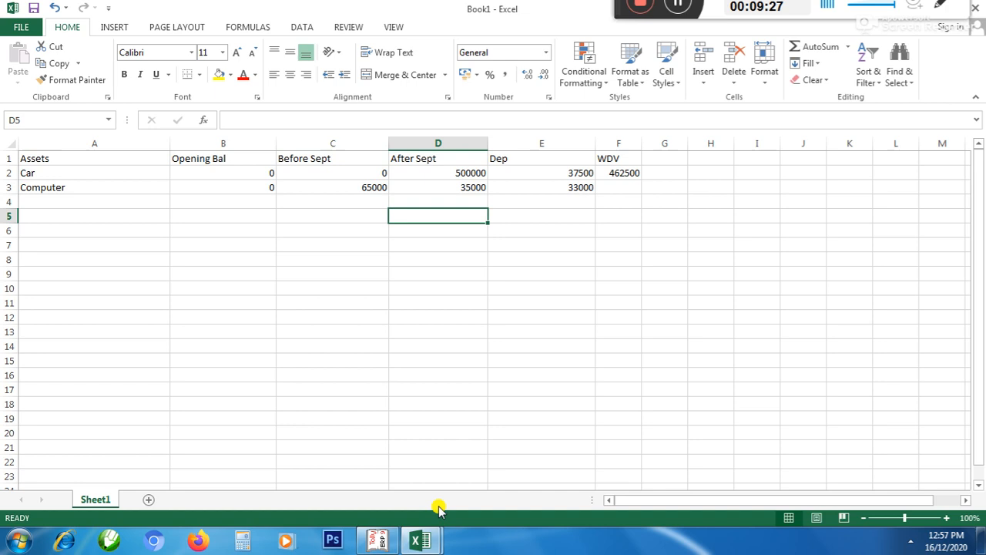
Calculate the Computer's WDV in F3 with the formula =B3+C3+D3-E3.
key(Up)
key(Up)
key(Right)
key(Right)
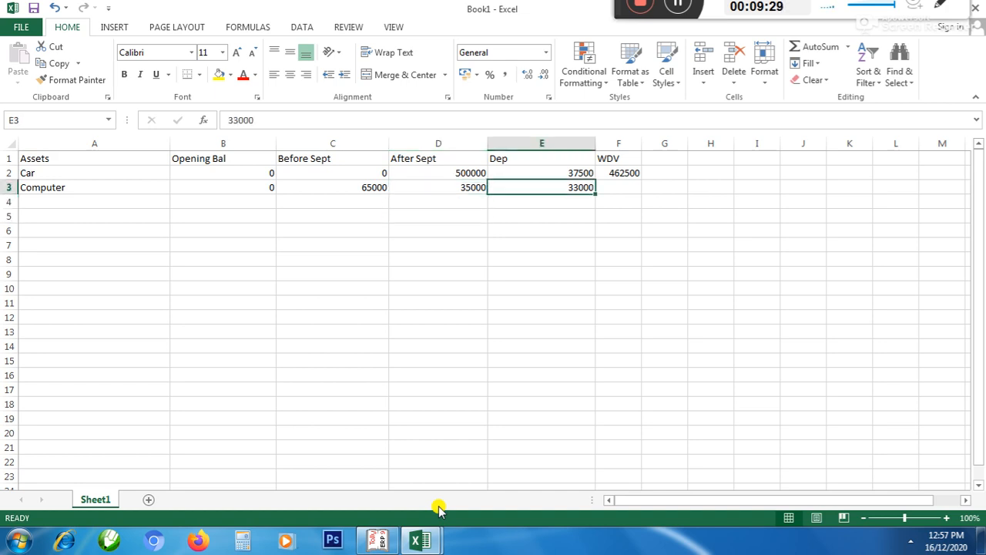
text(=)
key(Left)
key(Left)
key(Left)
key(Left)
text(+)
key(Left)
key(Left)
key(Left)
text(+)
key(Left)
key(Left)
text(-)
key(Left)
key(Return)
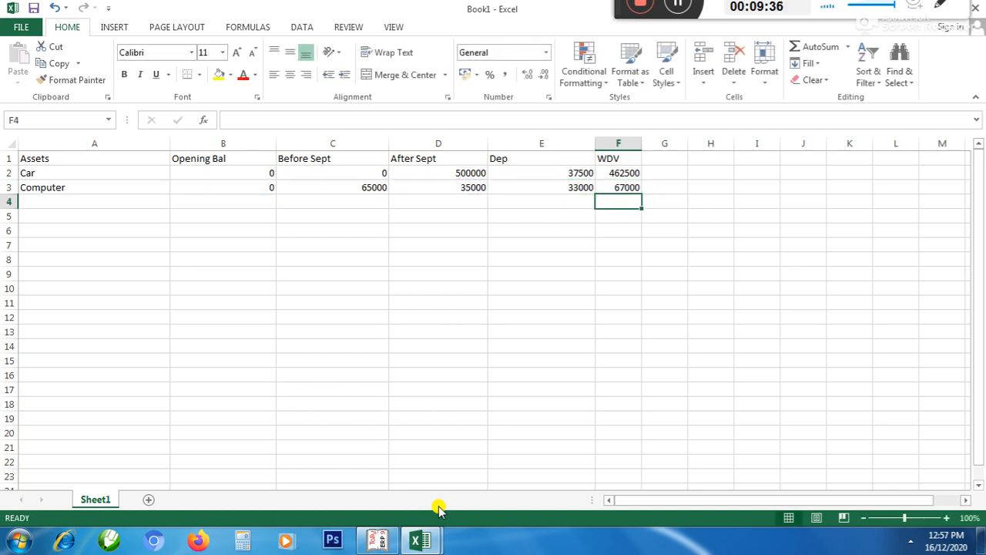
Switch to Tally.ERP 9 and open the FURNITURE ledger's monthly summary to examine purchases up to September.
key(Left)
key(Left)
key(Left)
key(Left)
key(Left)
key(ctrl+Tab)
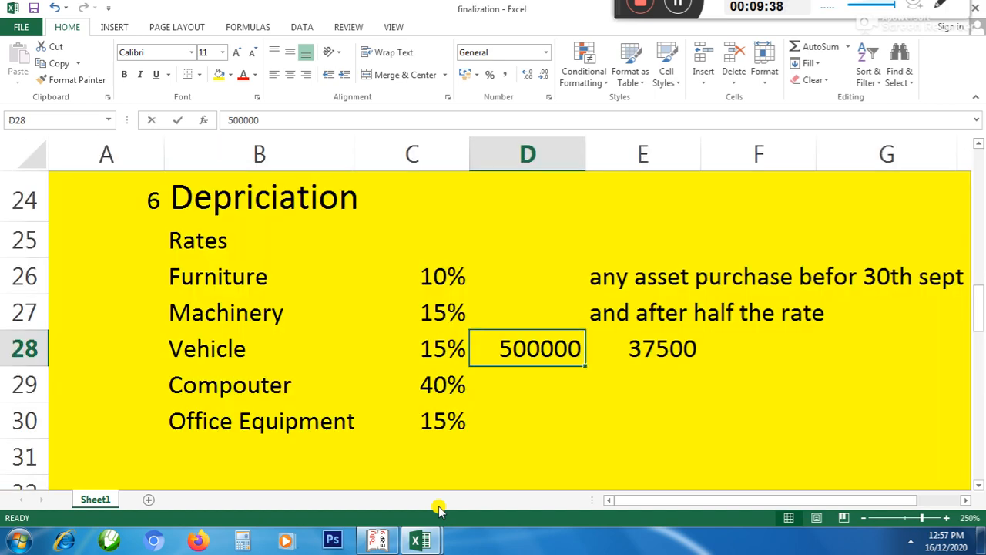
key(ctrl+Tab)
click(377, 541)
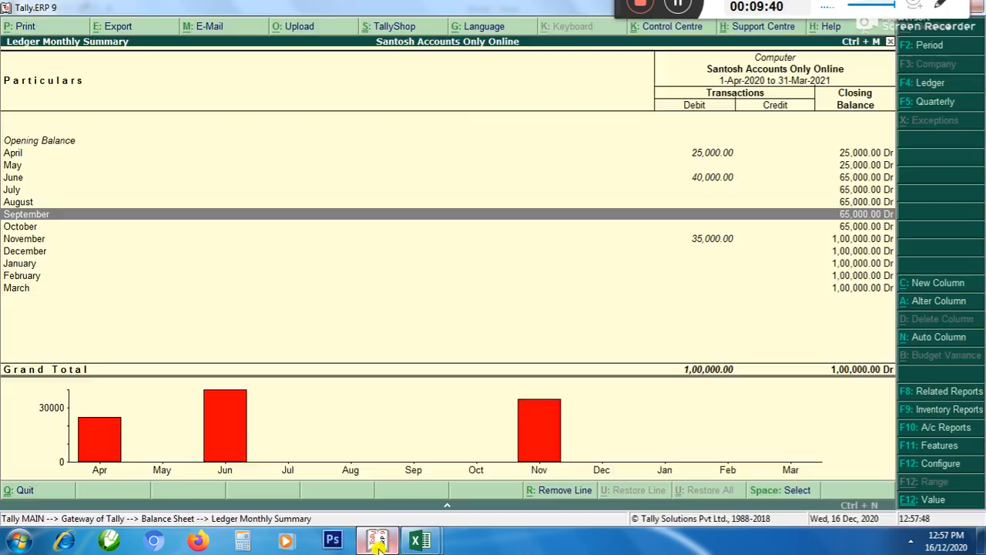
key(Escape)
key(Down)
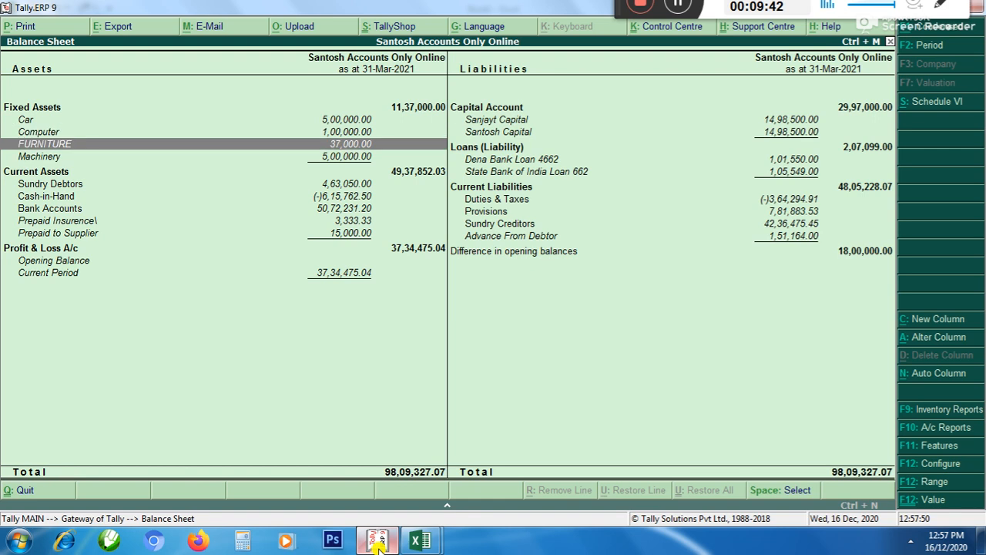
key(Return)
key(Up)
key(Up)
key(Up)
key(Up)
key(Up)
key(Up)
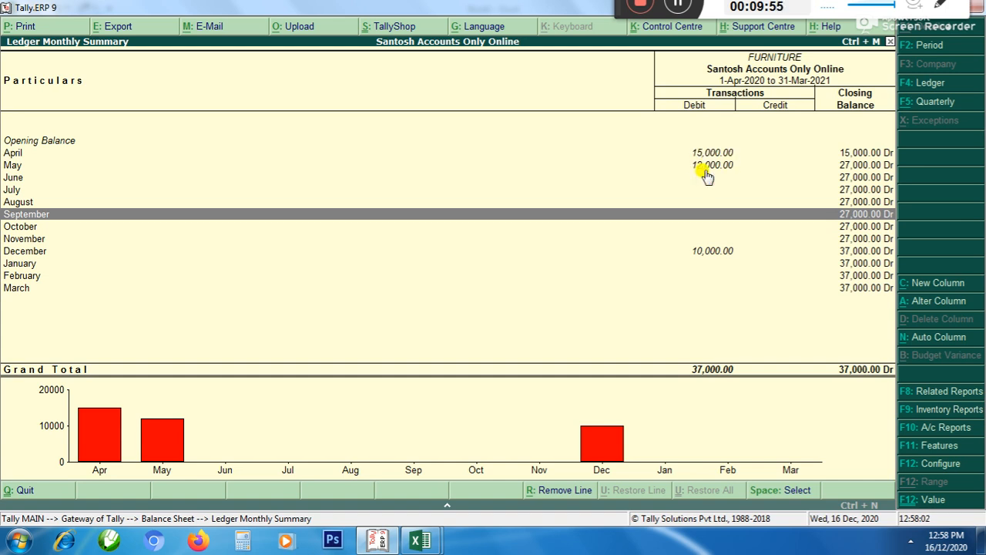
Switch to the Book1 workbook in Excel and enter Furniture as the next asset in A4.
key(alt+Tab)
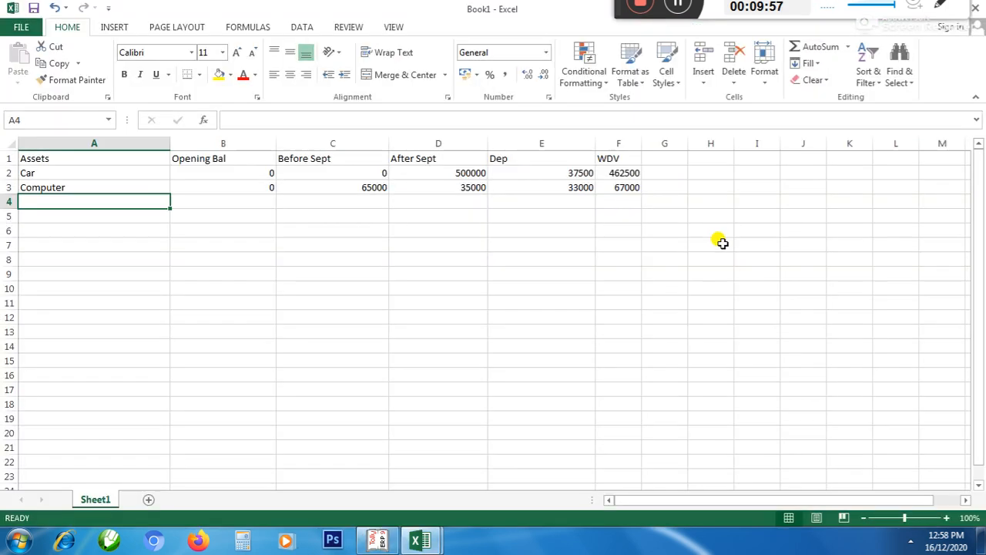
text(Furniture)
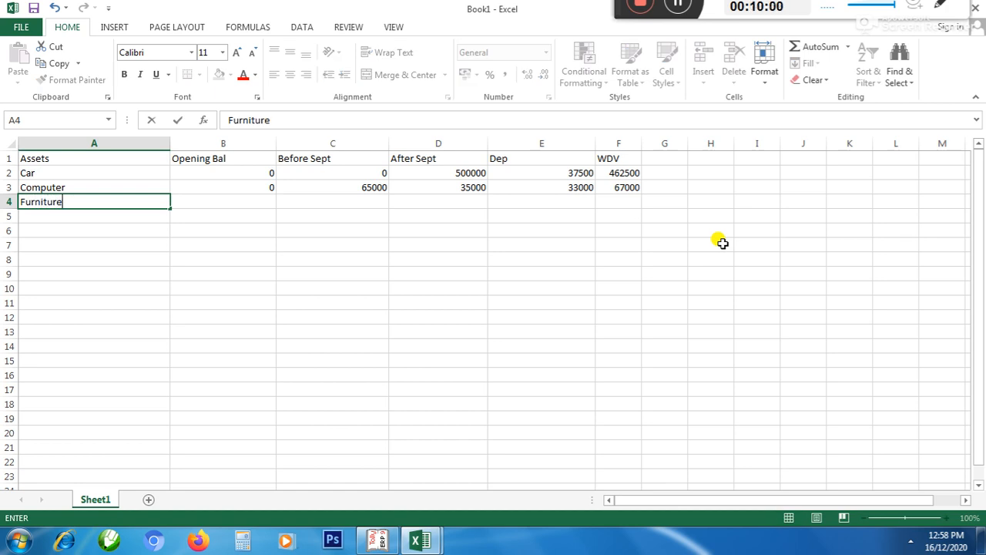
key(Return)
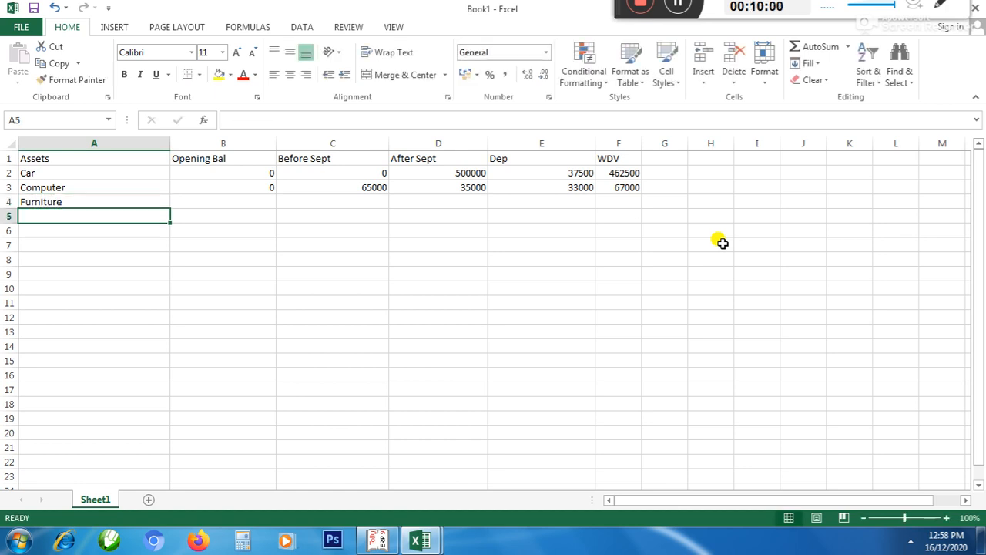
Enter 0 as Furniture's opening balance in B4 and check it against the Tally.ERP 9 furniture ledger.
click(7, 143)
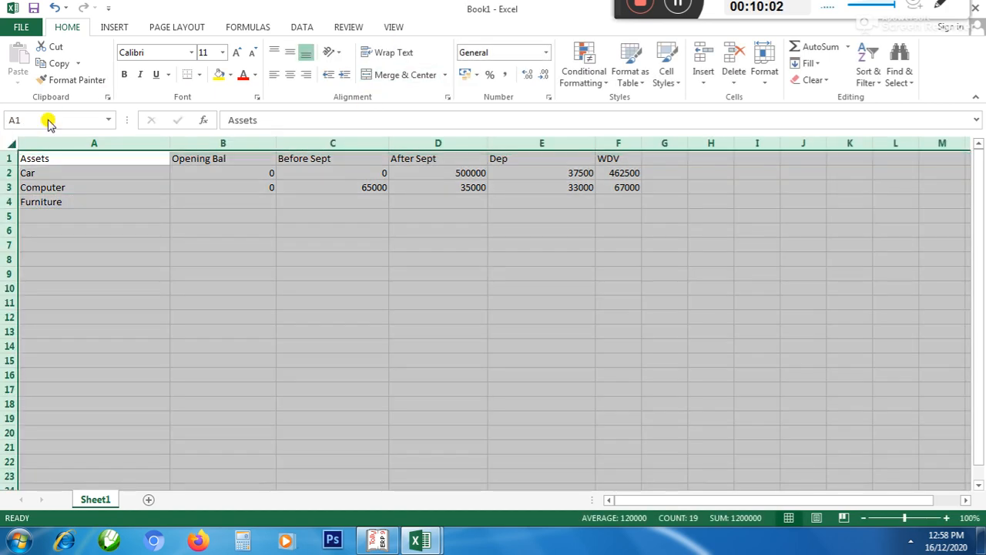
click(212, 241)
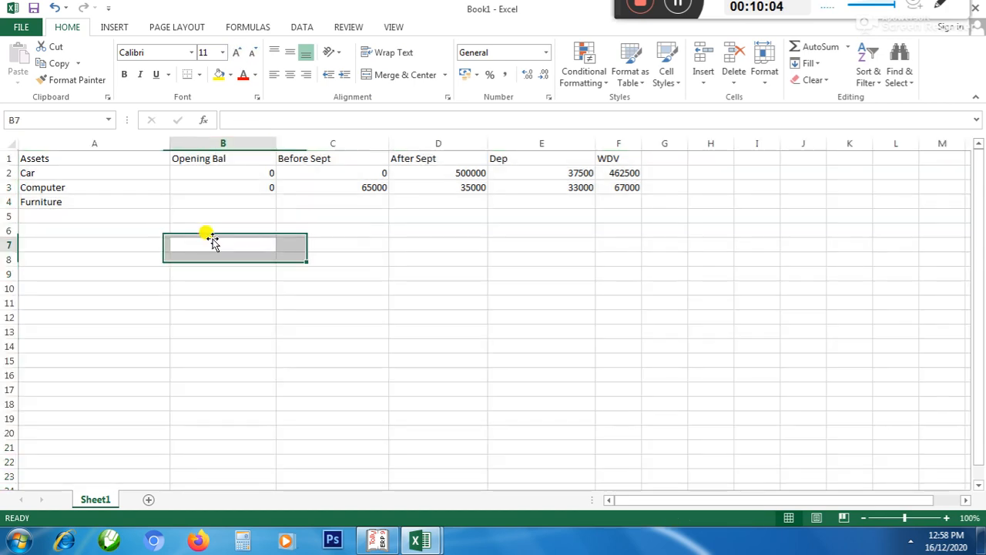
scroll(211, 239, up, 3)
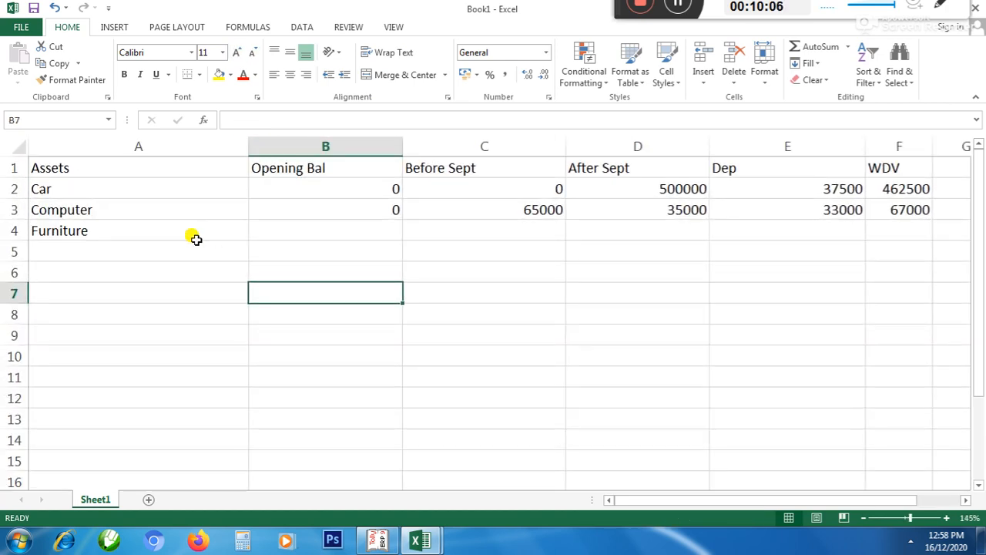
click(77, 229)
click(330, 227)
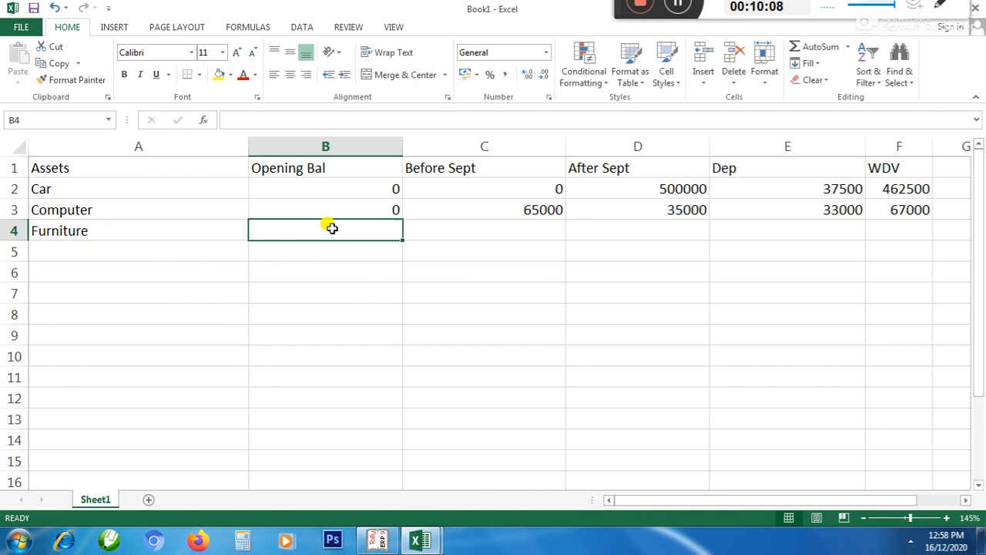
text(0)
key(alt+Tab)
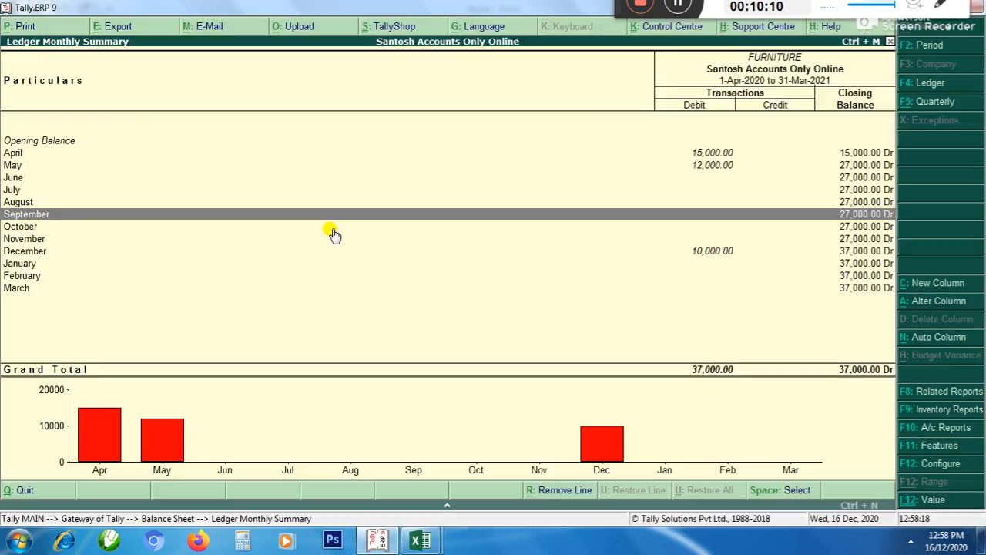
key(alt+Tab)
Set Furniture's opening balance in B4 to 10000, checking the furniture ledger in Tally.ERP 9.
click(331, 229)
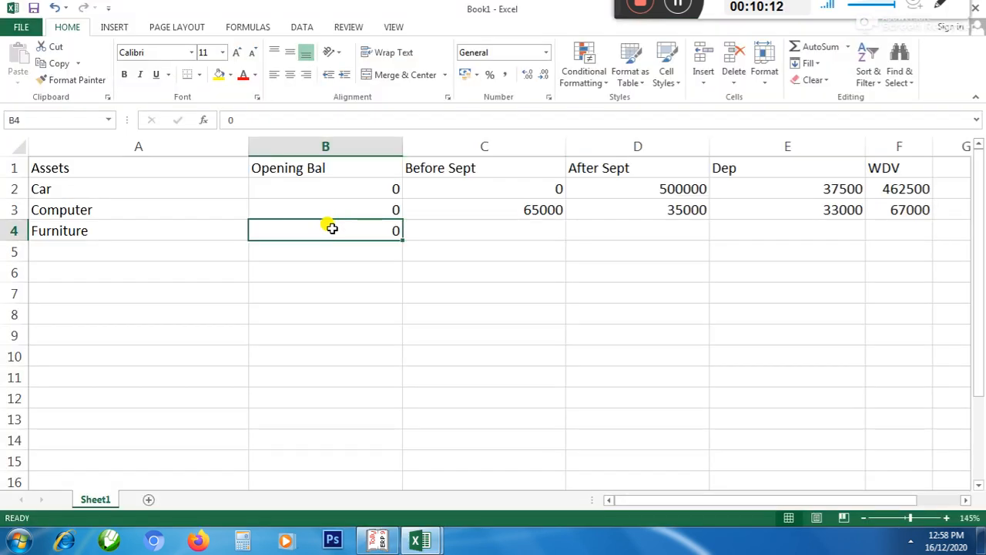
text(10000)
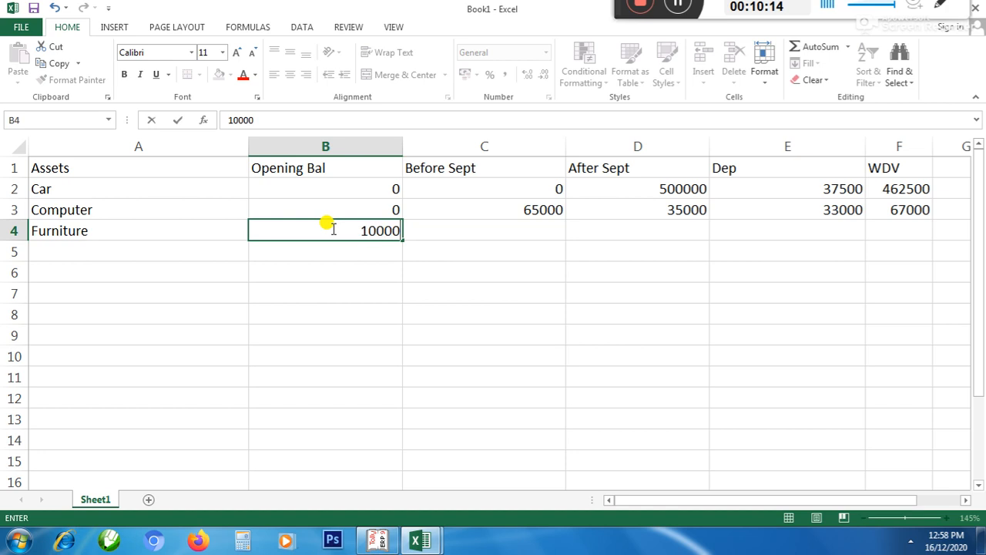
key(alt+Tab)
key(Up)
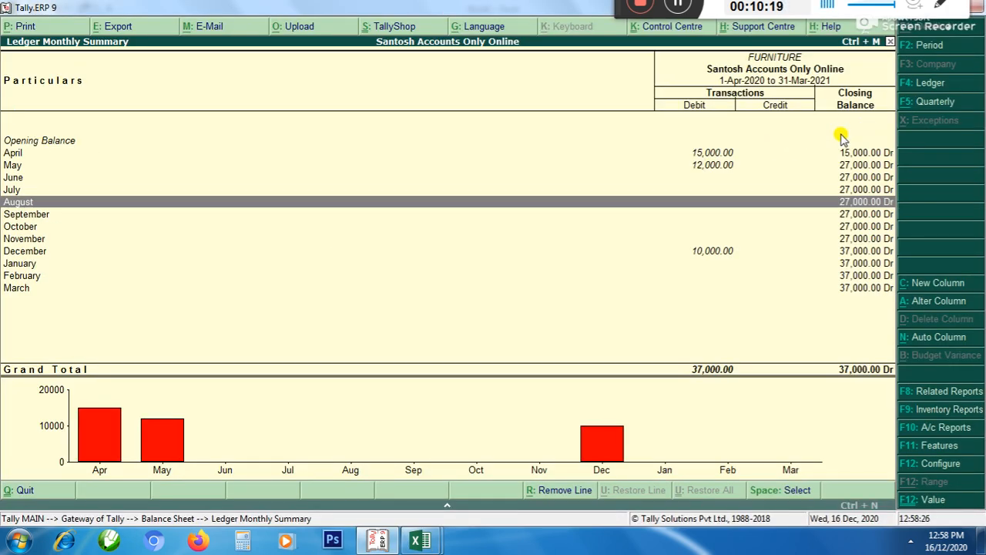
key(alt+Tab)
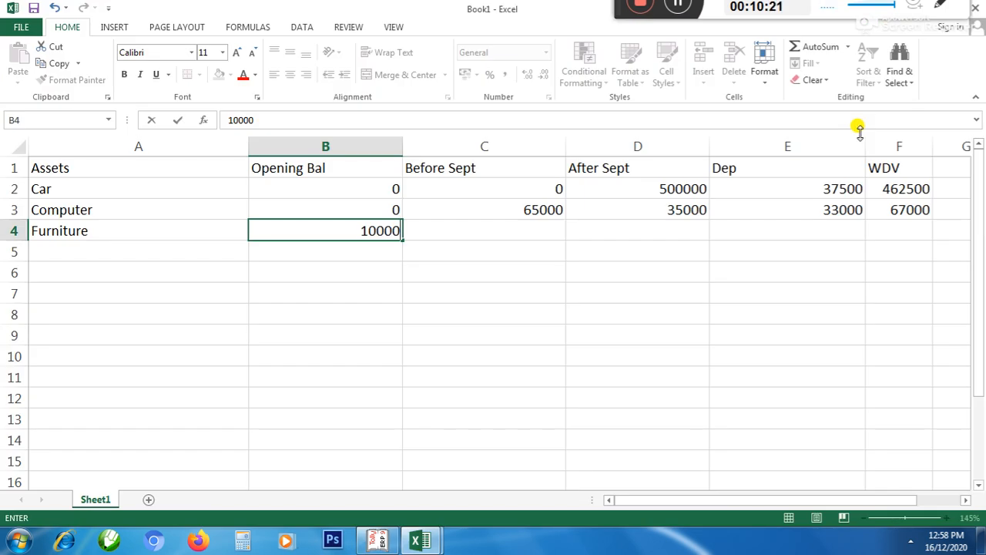
key(Tab)
key(Left)
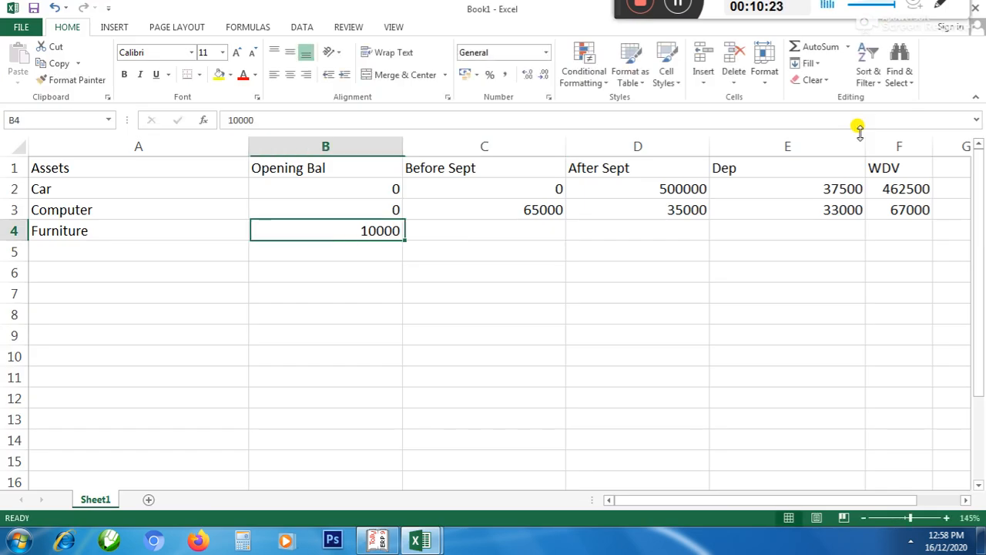
key(Right)
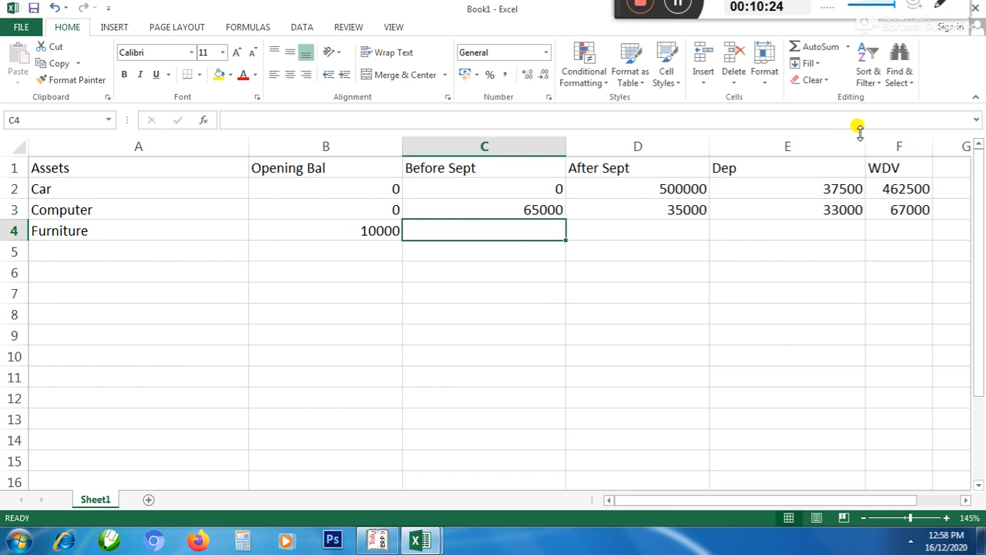
Enter Furniture's purchases from the Tally.ERP 9 ledger: 27000 before September in C4 and 10000 after September in D4.
key(alt+Tab)
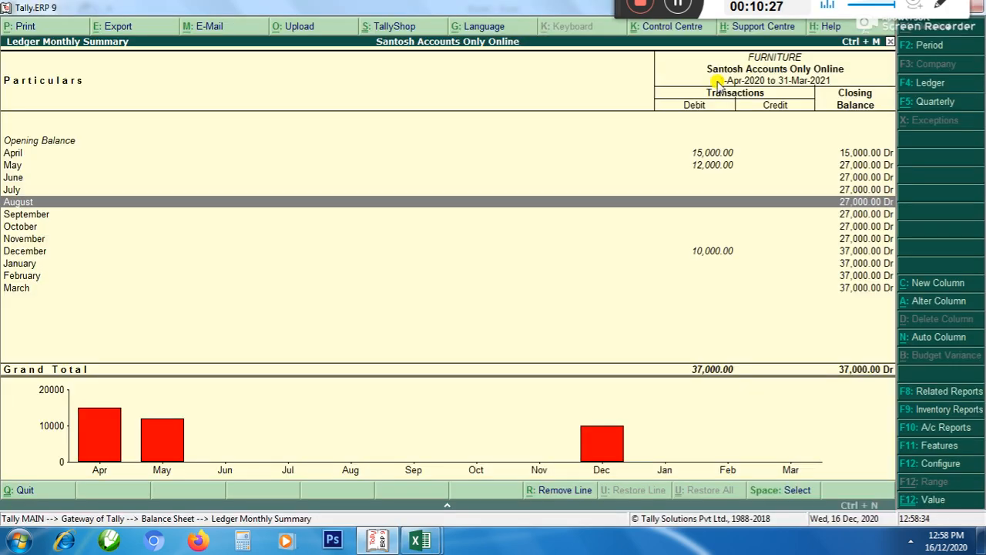
key(alt+Tab)
text(27000)
key(Right)
key(alt+Tab)
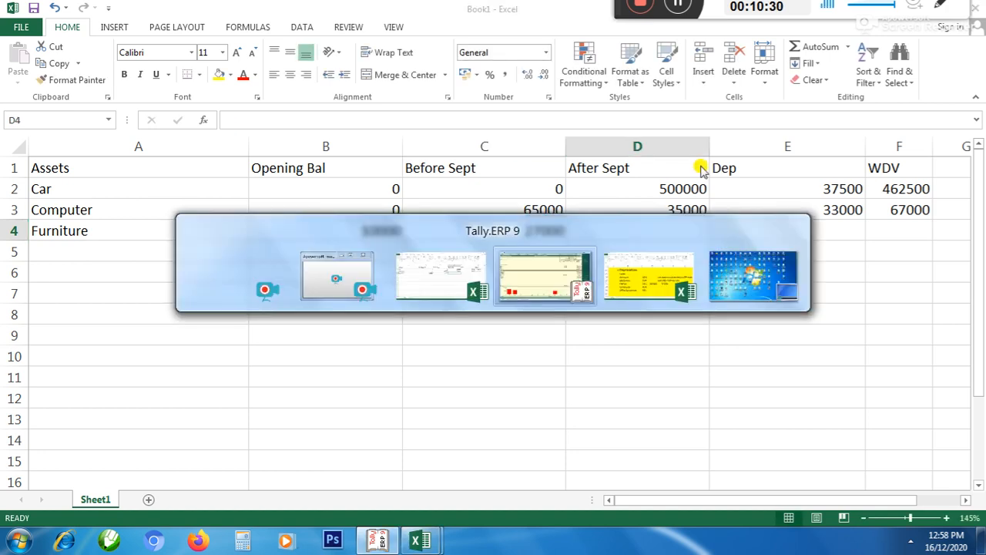
key(alt+Tab)
text(10000)
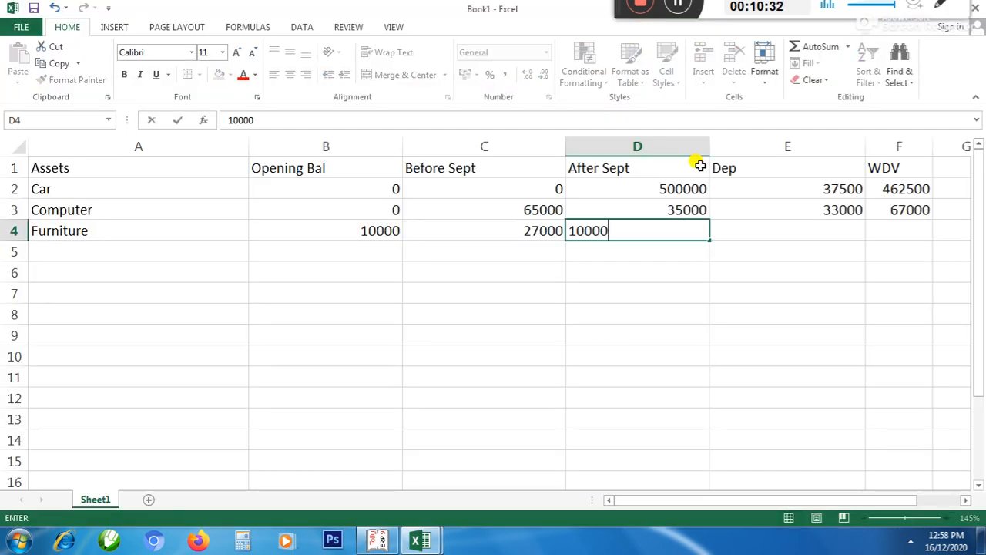
key(Return)
Switch to the finalization workbook and check the depreciation rate listed for Furniture.
key(alt+Tab)
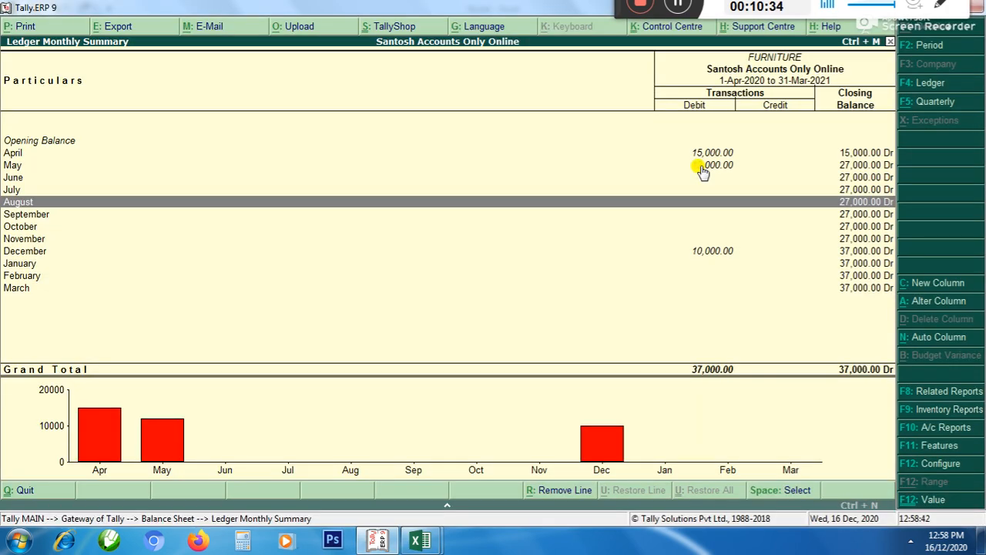
mouse_move(420, 541)
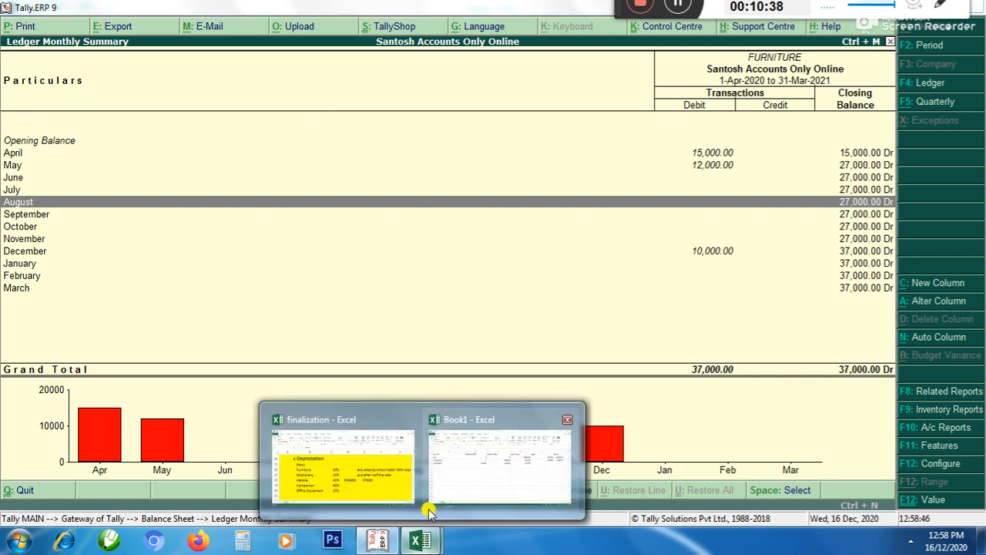
click(387, 489)
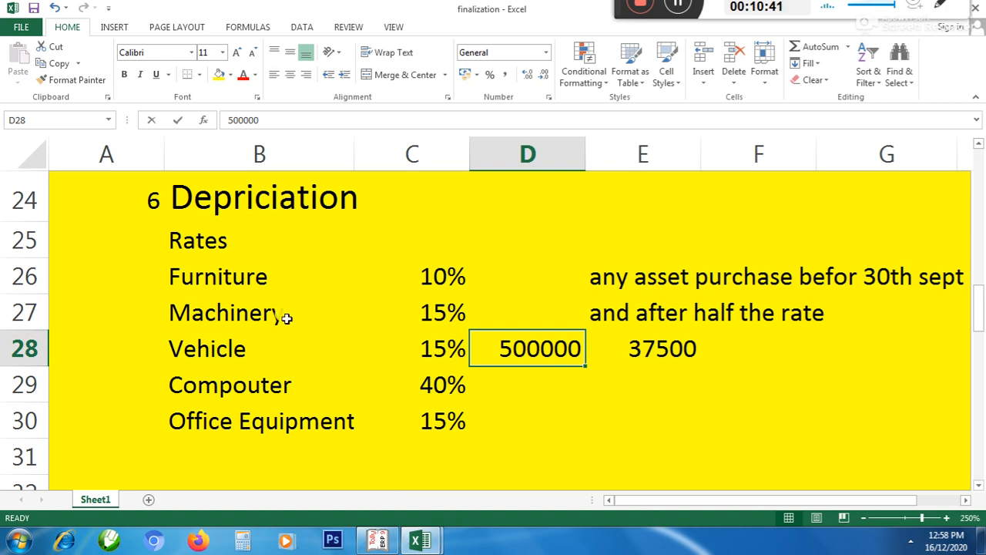
click(416, 277)
key(alt+Tab)
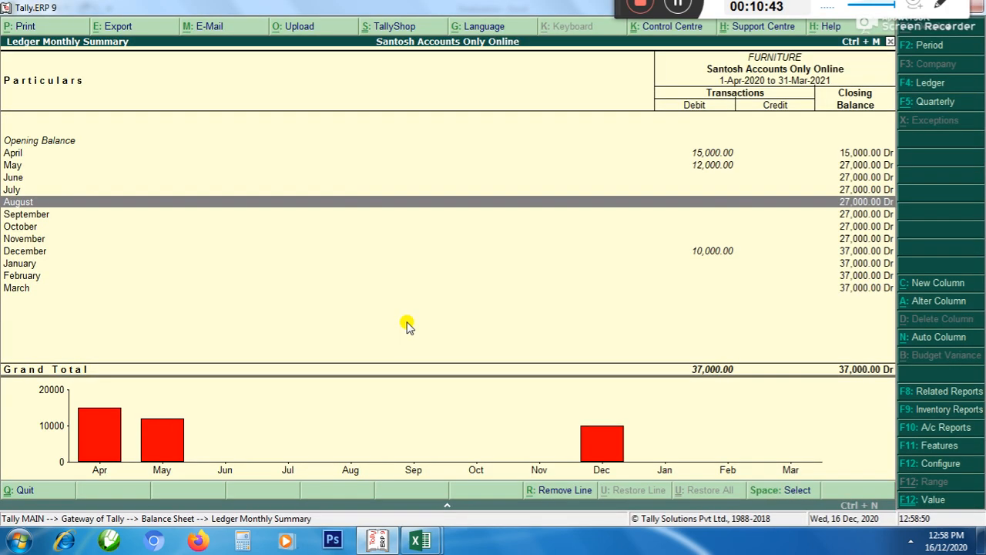
In Book1, add Furniture's purchases before September and its opening balance in C8 with the formula =C4+B4.
key(alt+Tab)
key(Tab)
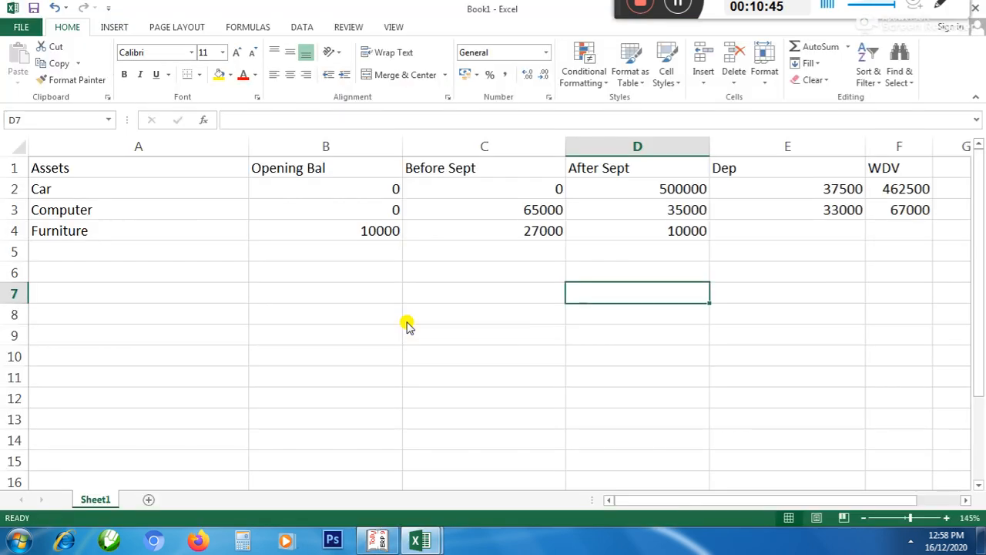
key(Left)
click(405, 317)
text(=)
key(Up)
key(Up)
key(Up)
key(Up)
key(Up)
key(Down)
text(+)
key(Up)
key(Up)
key(Up)
key(Up)
key(Left)
key(Return)
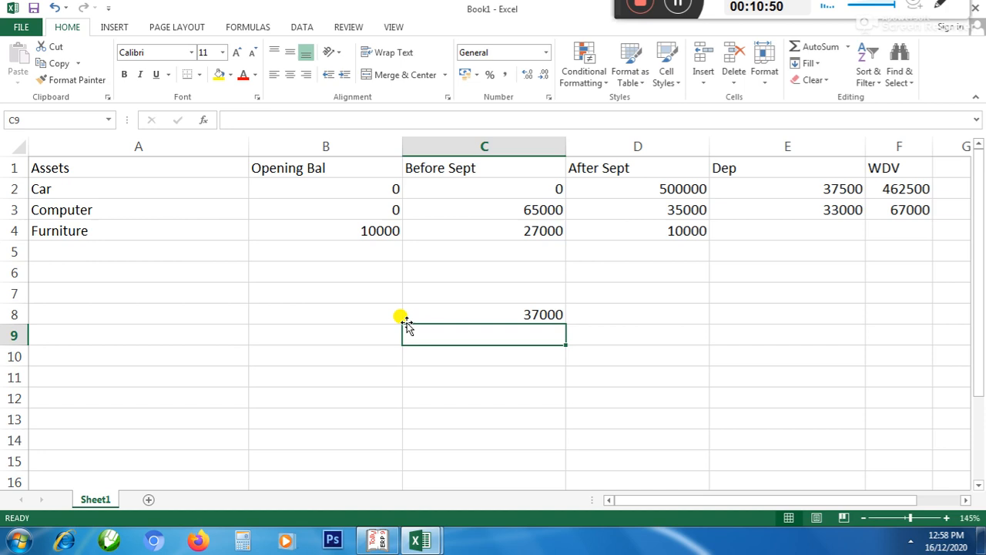
Calculate Furniture's full-rate depreciation in C9 with the formula =C8*10%.
text(=)
key(Up)
text(*10%)
key(Return)
key(Up)
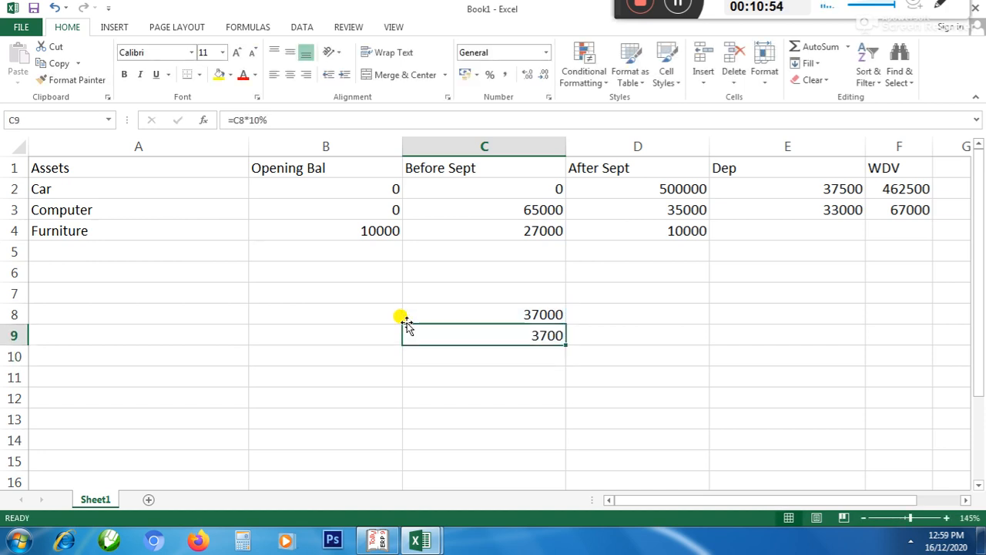
Enter Furniture's after-September purchases of 10000 in D8 and calculate half-rate depreciation in D9 with =D8*5%.
key(Up)
key(Right)
text(10000)
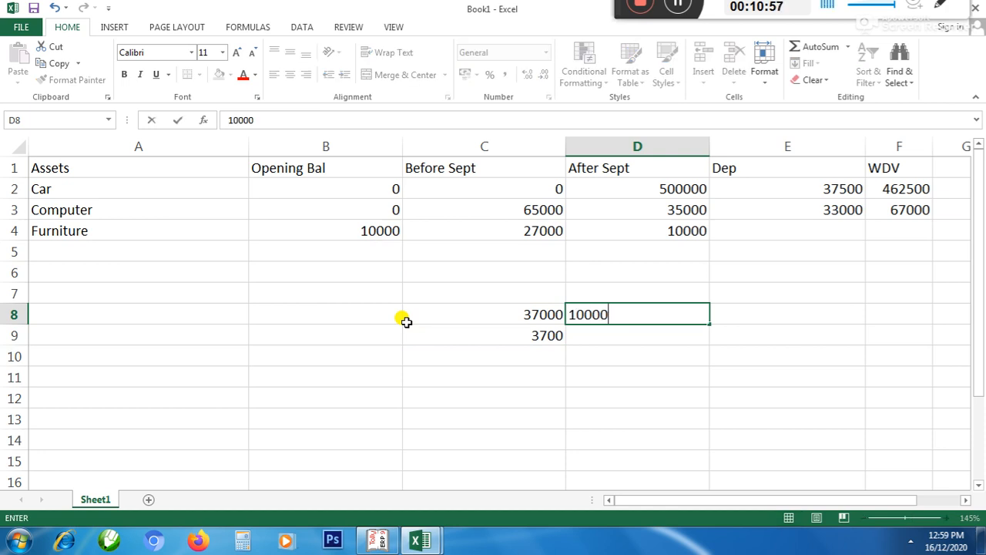
key(Return)
text(=)
key(Up)
text(*5%)
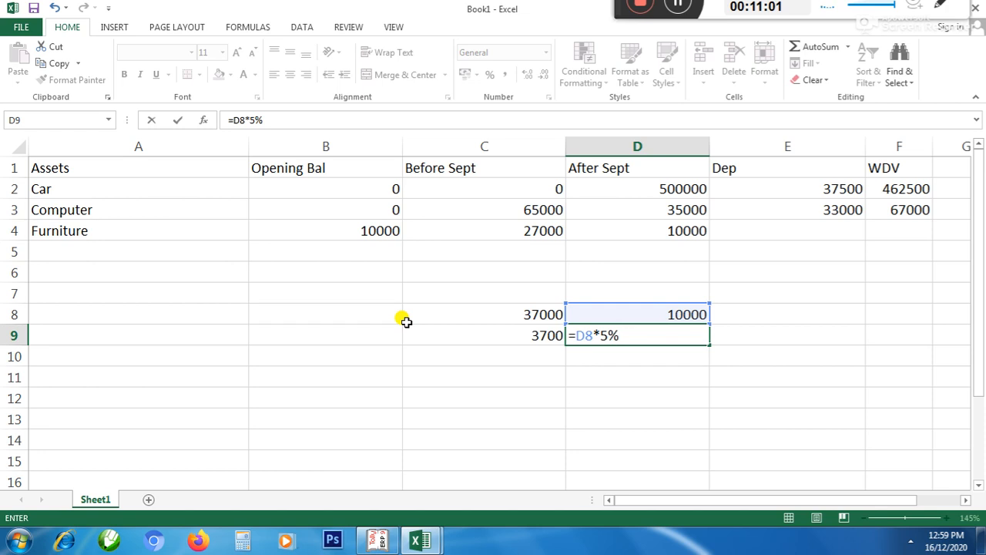
key(Return)
key(Up)
key(Right)
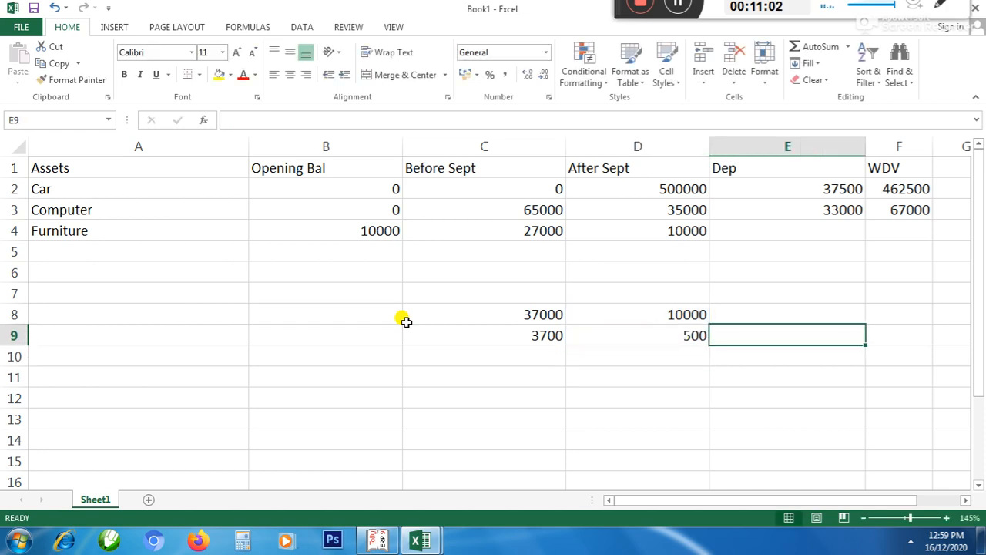
Total Furniture's full-rate and half-rate depreciation in E9 with the formula =C9+D9.
text(=)
key(Left)
key(Left)
text(+)
key(Left)
key(Return)
Enter 4200 as Furniture's depreciation in E4.
key(Up)
key(Up)
key(Up)
key(Up)
key(Up)
key(Up)
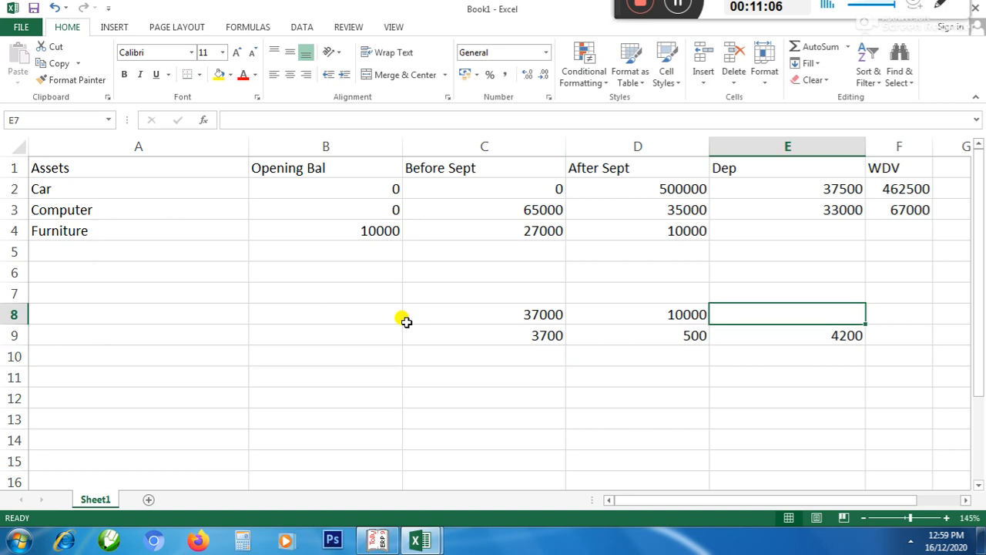
text(4200)
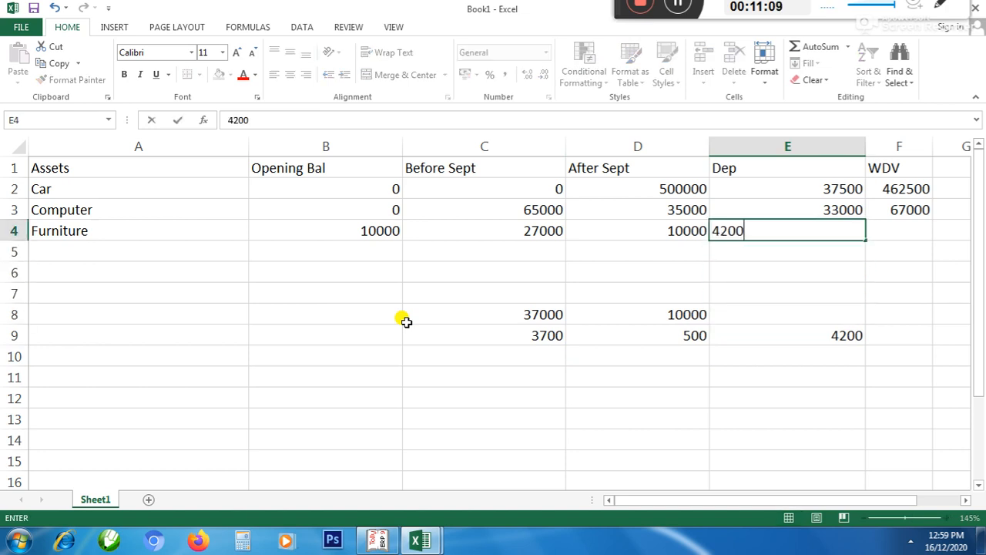
key(Return)
Review how Furniture's opening balance and purchases before and after September feed the depreciation working in rows 8 and 9.
key(Down)
key(Down)
click(406, 322)
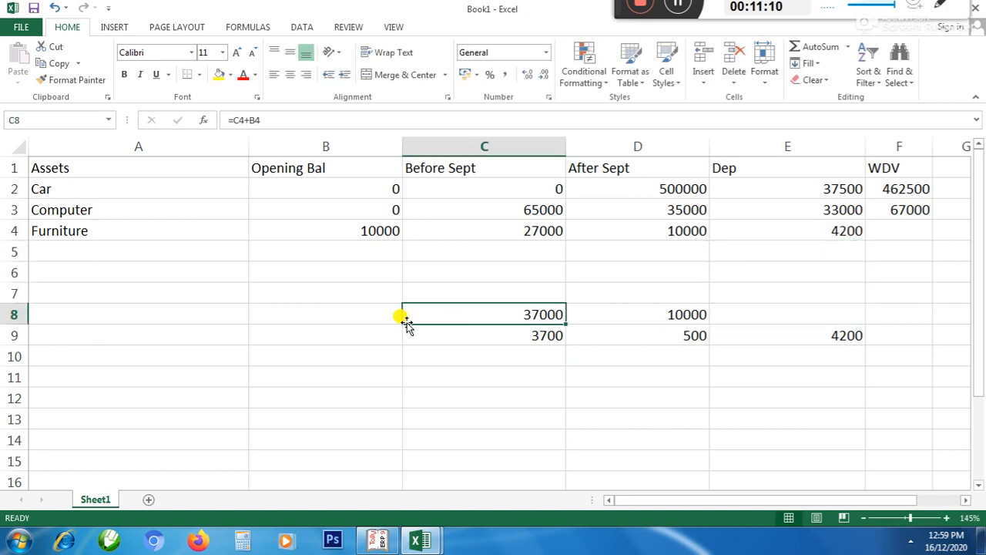
key(Up)
key(Up)
key(Up)
key(Up)
key(Up)
key(Down)
key(shift+Left)
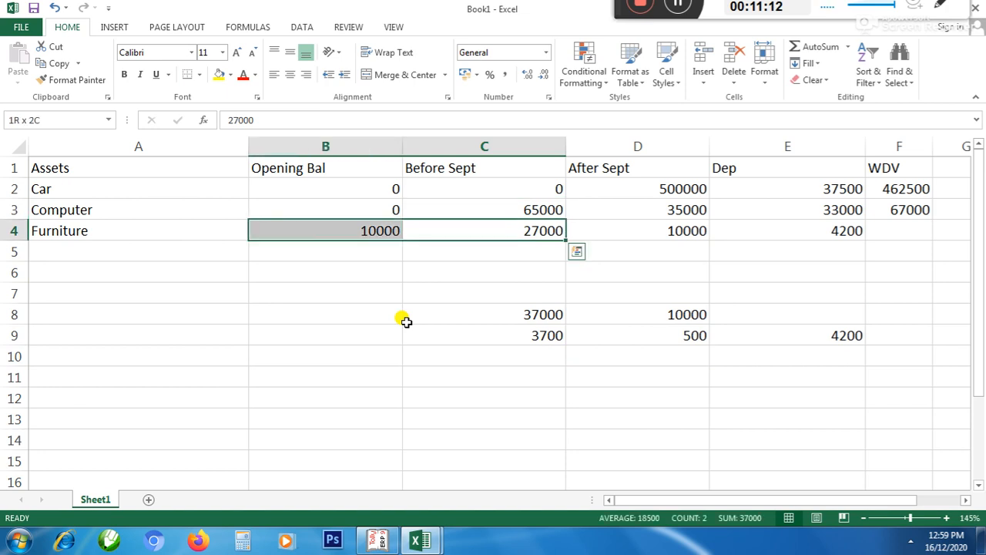
key(Down)
key(Down)
key(Down)
key(Down)
key(Down)
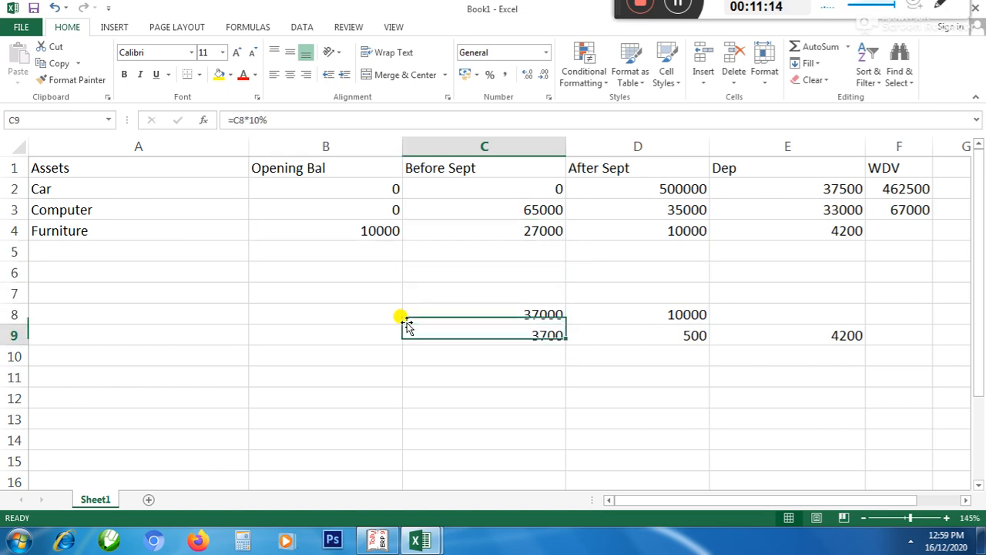
key(Up)
key(Right)
key(Up)
key(Up)
key(Up)
key(Up)
key(Up)
key(Down)
key(Down)
key(Down)
key(Down)
key(Down)
key(Down)
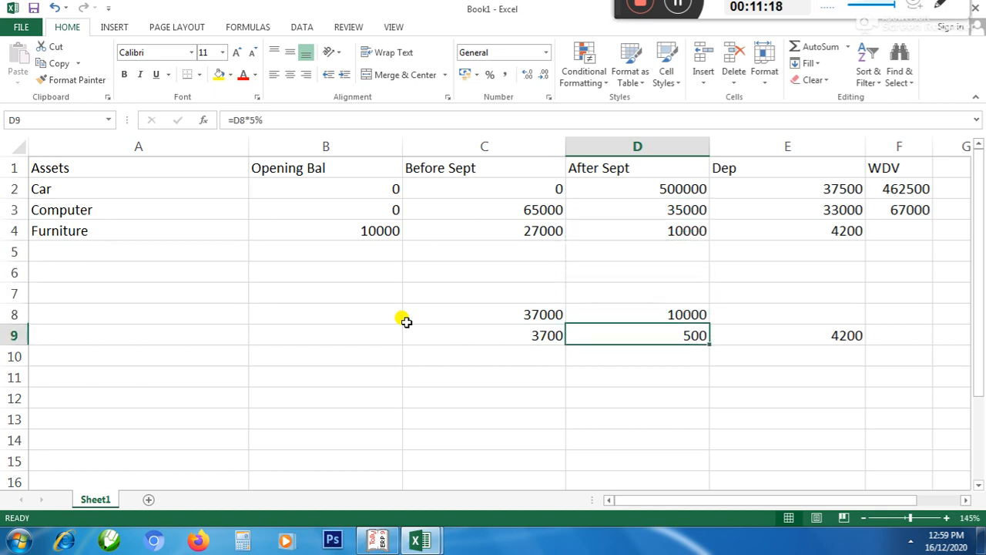
Clear Furniture's depreciation working from cells C8:F9.
key(Up)
key(Left)
key(shift+Right)
key(shift+Right)
key(shift+Right)
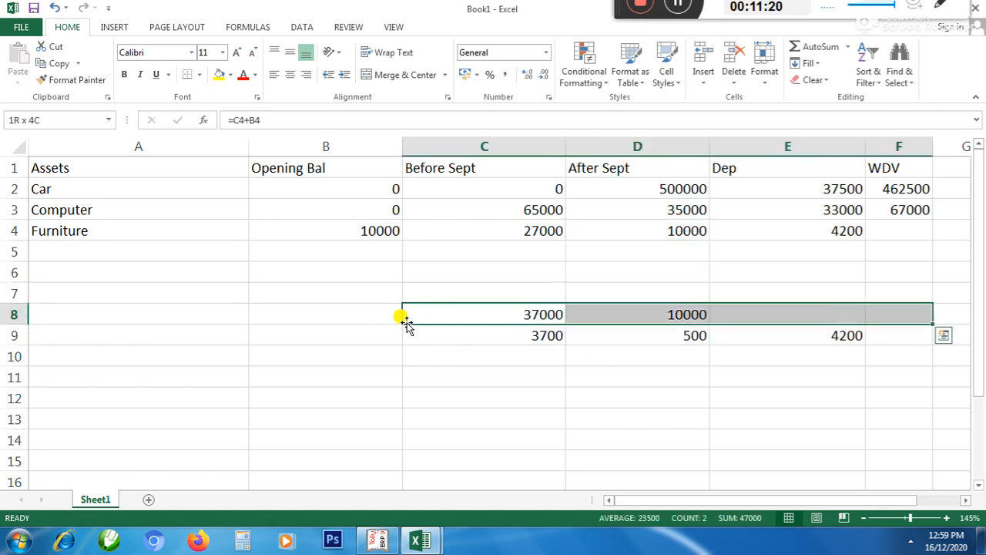
key(shift+Down)
key(Delete)
Calculate Furniture's WDV in F4 with the formula =B4+C4+D4-E4.
key(Up)
key(Up)
key(Up)
key(Up)
key(Right)
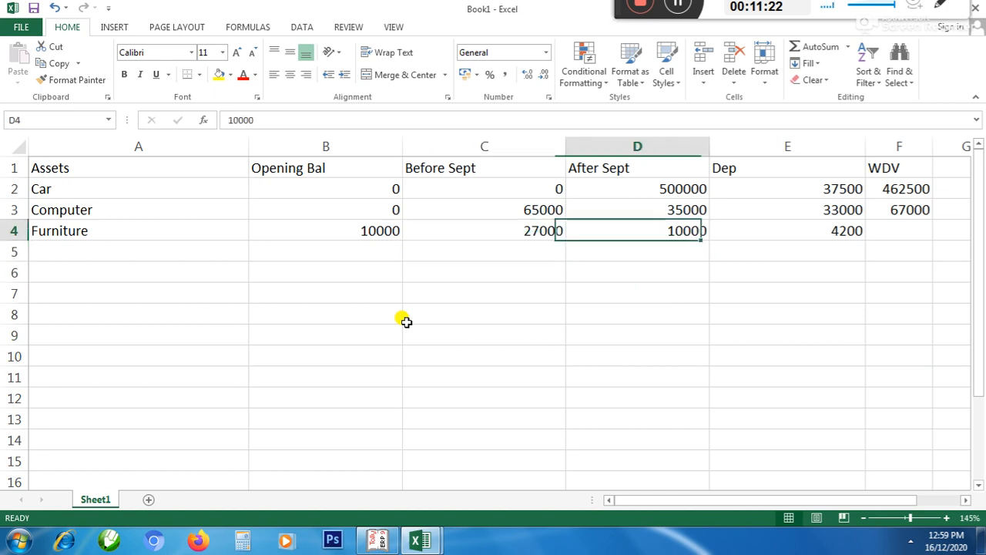
key(Right)
key(Right)
text(=)
key(Left)
key(Left)
key(Left)
key(Left)
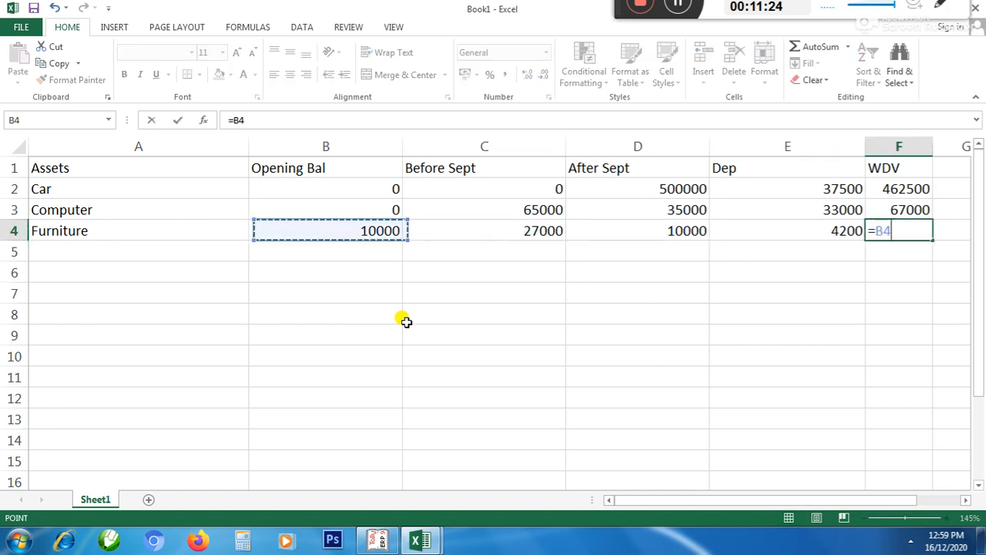
text(+)
key(Left)
key(Left)
key(Left)
text(+)
key(Right)
key(Right)
key(Left)
key(Left)
key(Right)
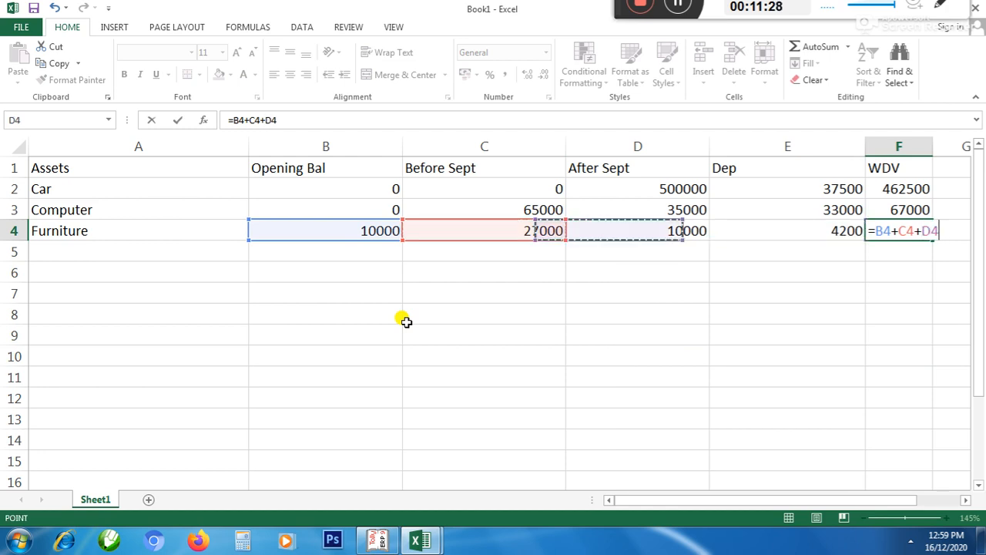
text(-)
key(Left)
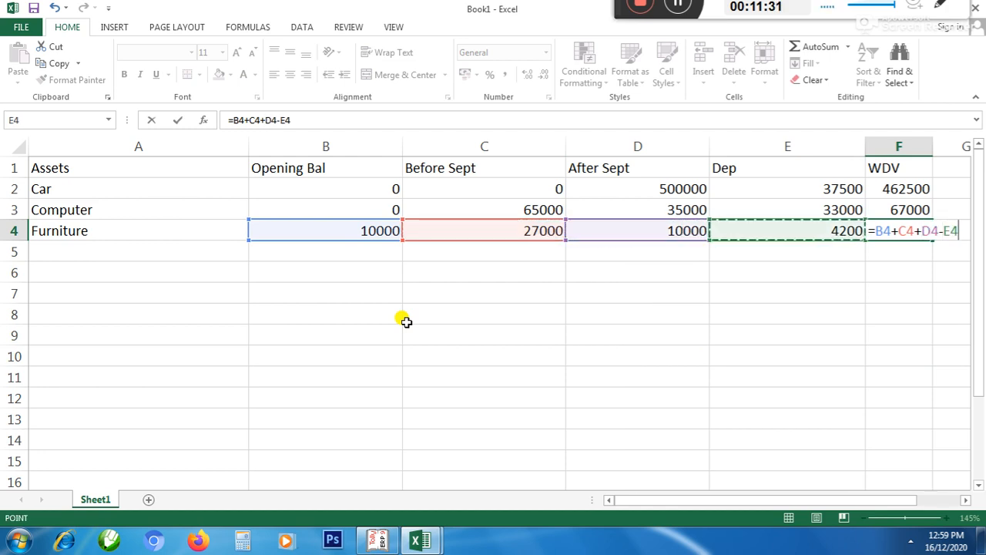
key(Return)
key(Left)
key(Left)
key(Left)
key(Left)
key(Left)
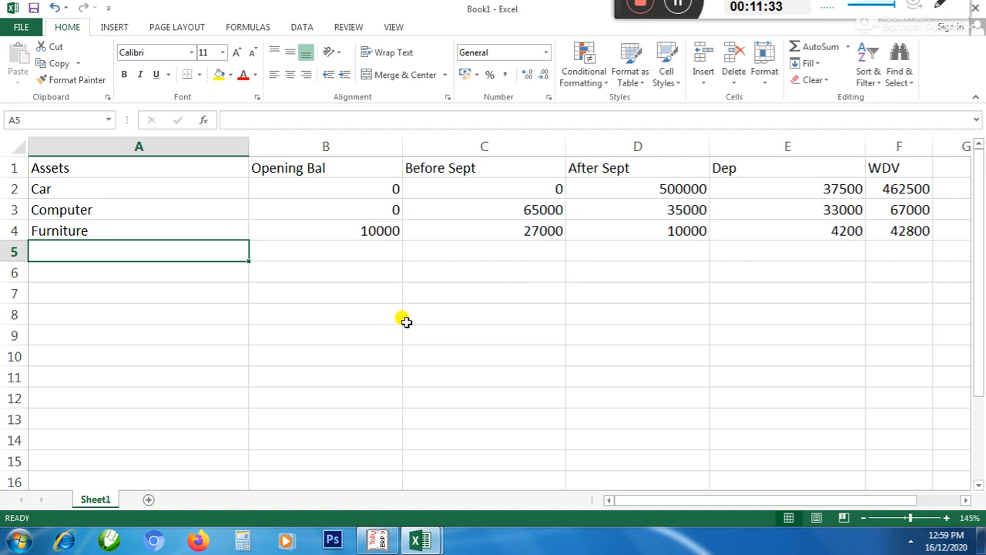
Switch to Tally.ERP 9 and examine the Machinery ledger's monthly summary for purchases before and after September.
key(alt+Tab)
key(Escape)
key(Down)
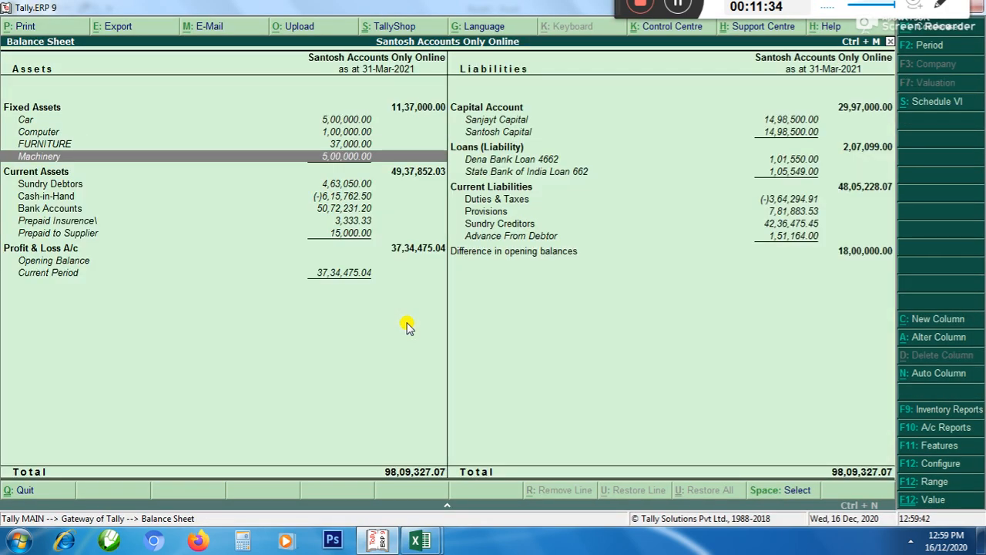
key(Return)
key(Up)
key(Up)
key(Up)
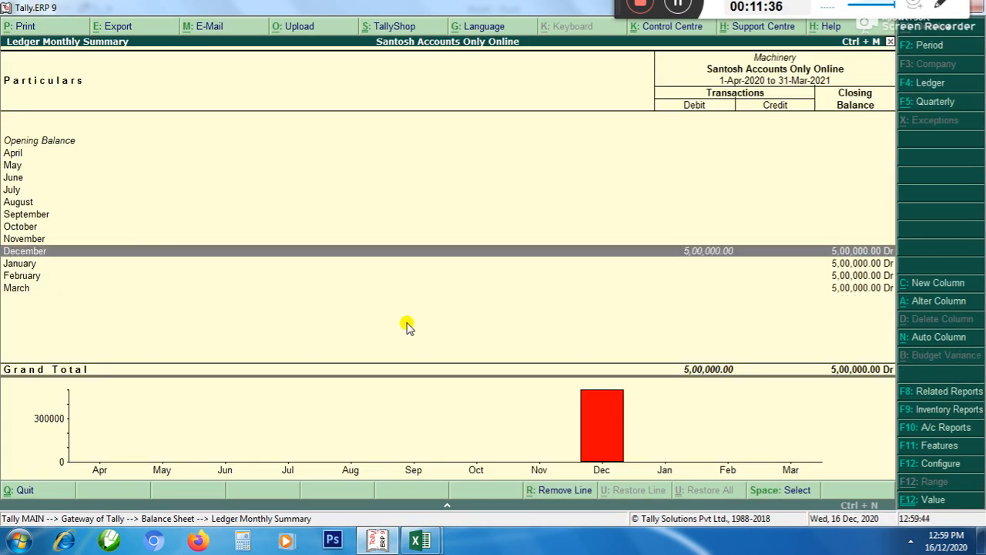
key(Up)
key(Up)
key(Up)
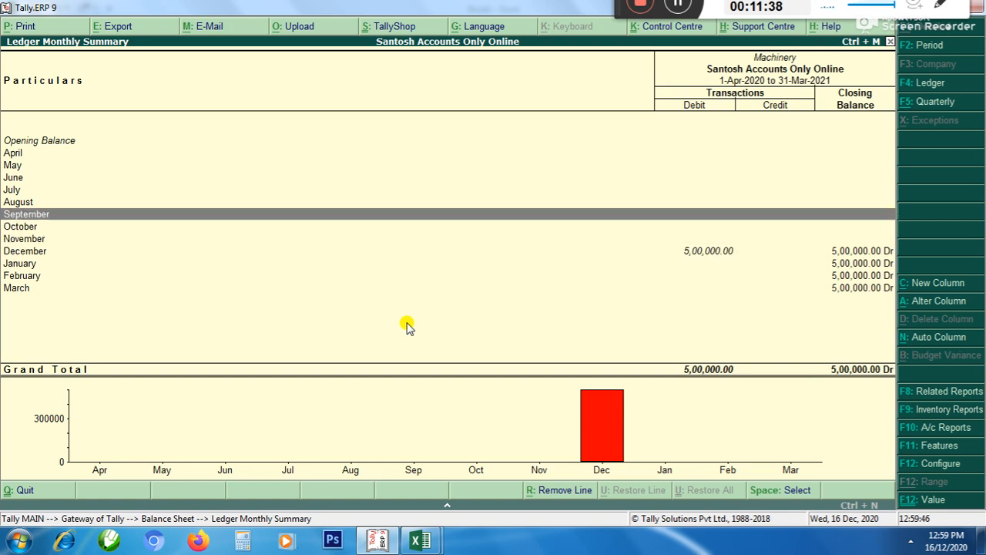
Switch back to Book1 in Excel and enter Mach as the next asset in A5.
key(alt+Tab)
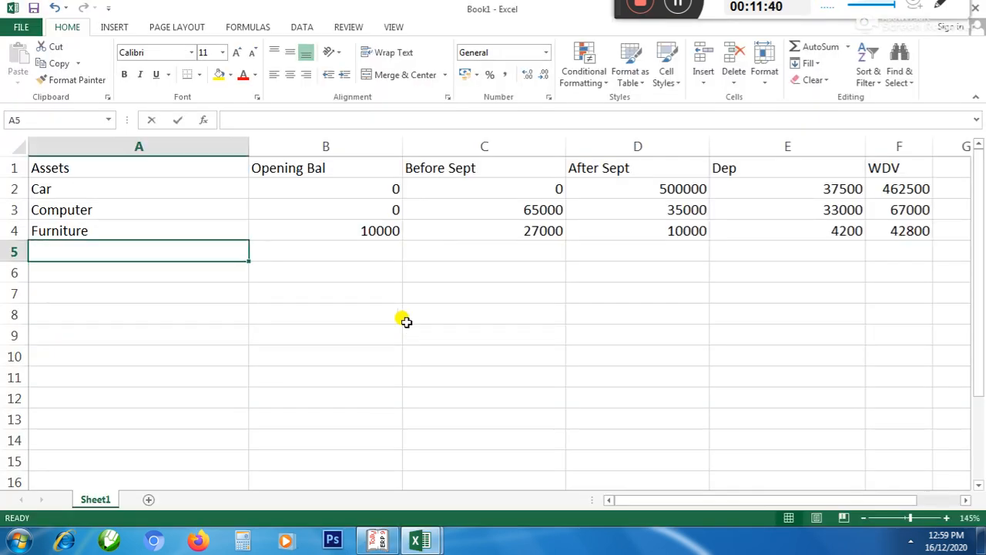
text(Mach\)
key(Return)
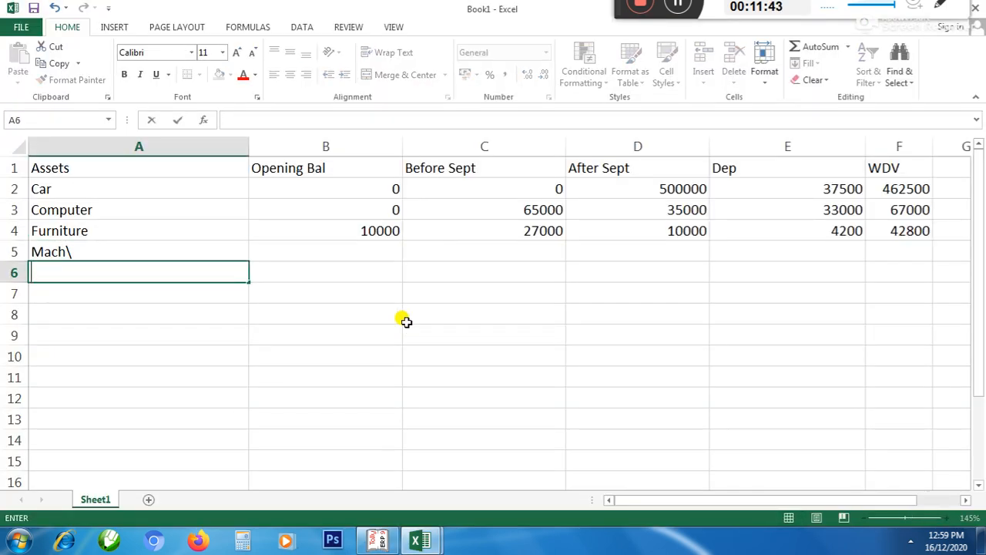
key(Up)
key(F2)
key(BackSpace)
Enter Mach's opening balance as 0, purchases before September as 0 and purchases after September as 500000 in B5:D5.
key(Tab)
text(0)
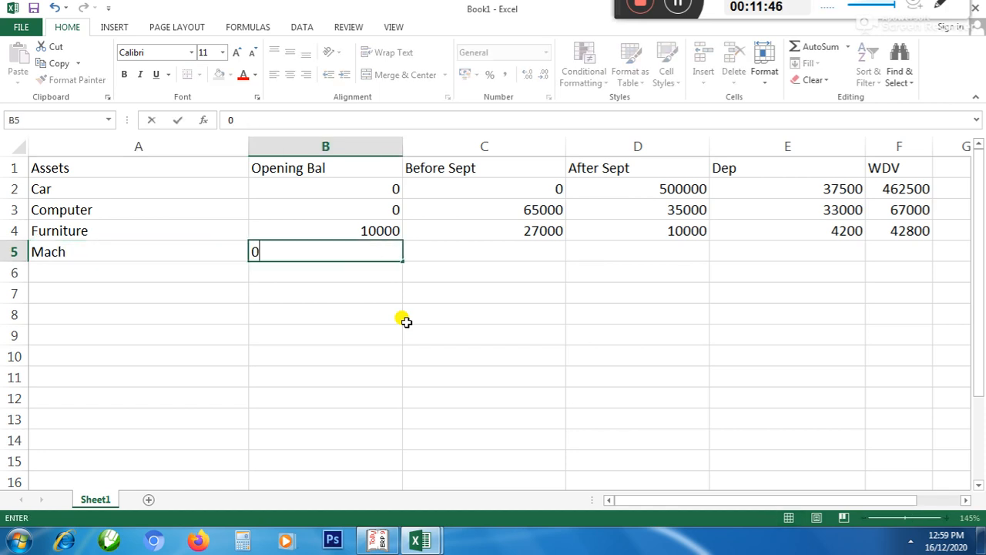
key(Tab)
text(0)
key(Tab)
text(500000)
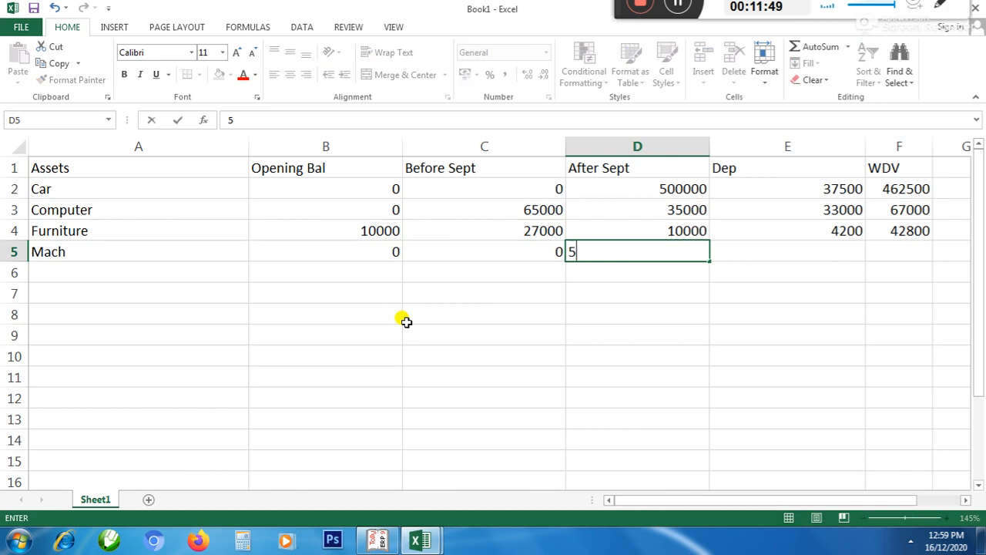
key(Return)
Check the depreciation rate listed for Machinery in the finalization workbook.
key(Up)
key(Right)
key(alt+Tab)
key(alt+Tab)
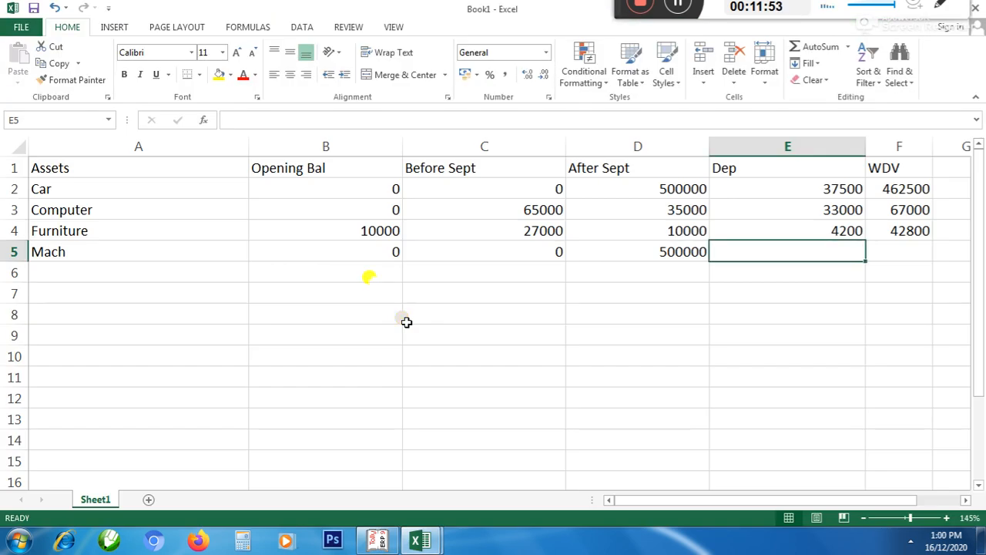
click(419, 538)
click(371, 493)
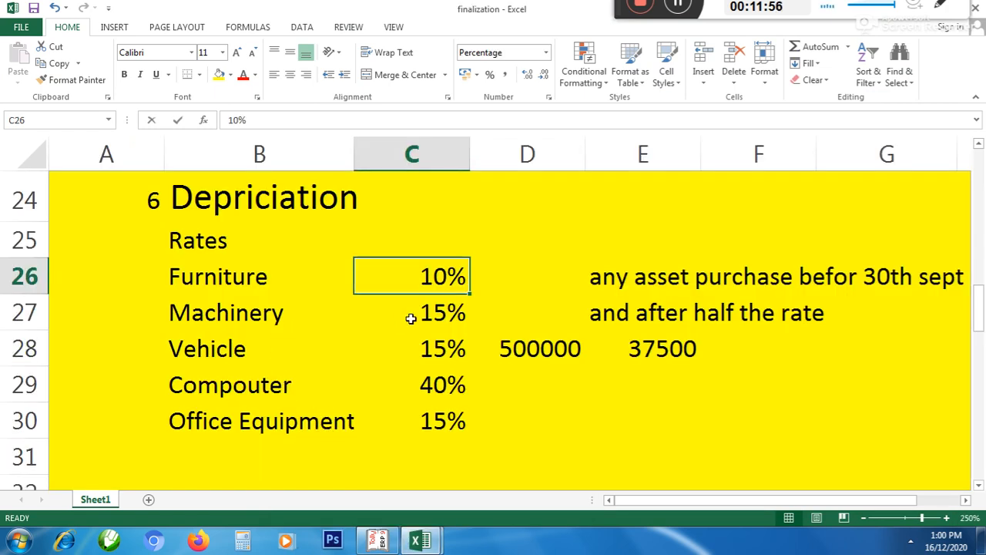
click(378, 542)
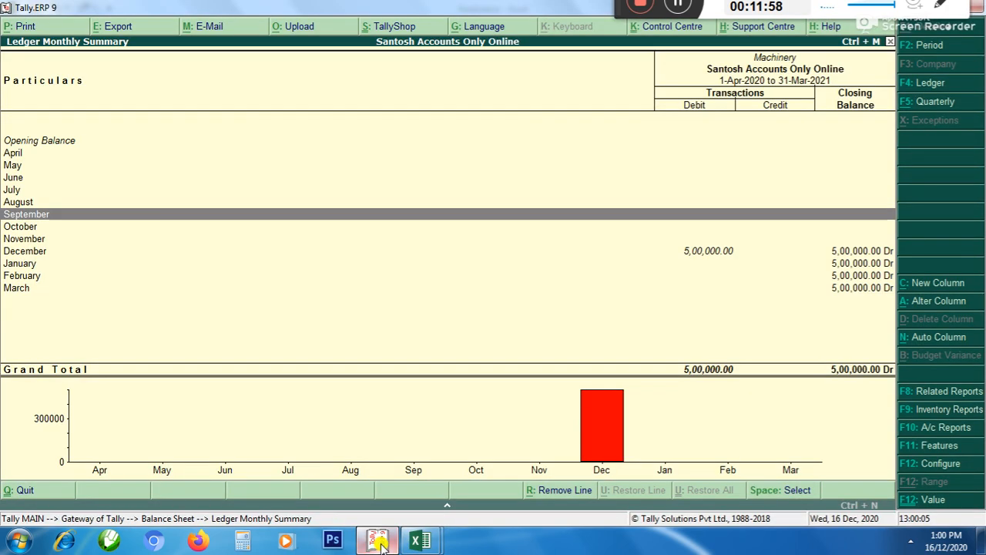
Return to Book1 and calculate Mach's half-rate depreciation in E5 with the formula =D5*7.5%.
click(420, 539)
click(488, 489)
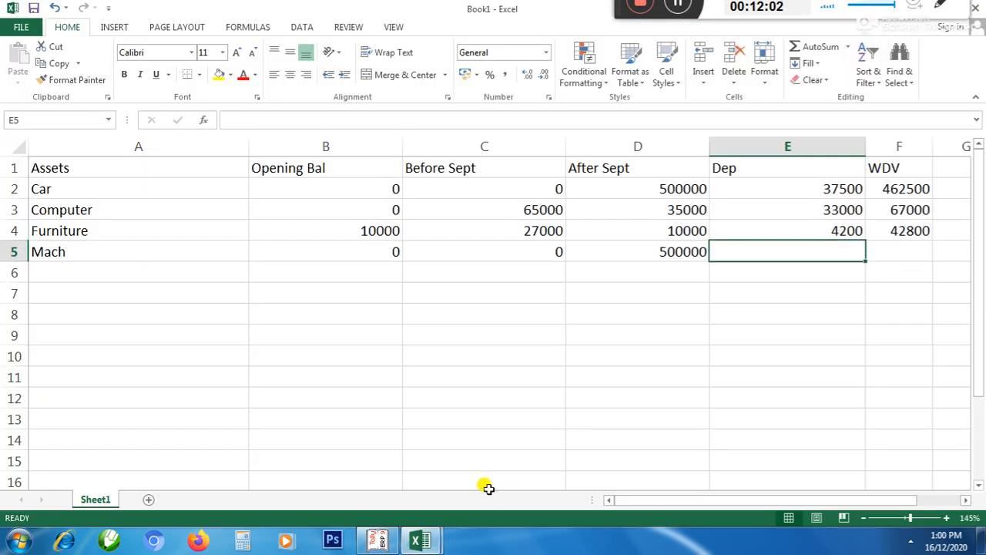
text(=)
key(Left)
text(*7.5%)
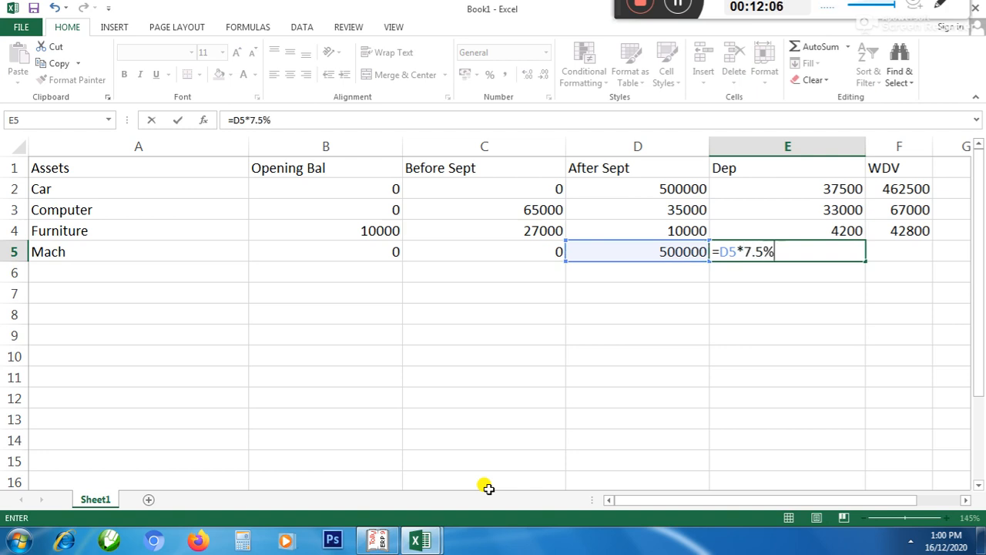
key(Return)
Calculate Mach's WDV in F5 with the formula =D5-E5.
key(Up)
key(Right)
text(=)
key(Left)
key(Left)
text(-)
key(Left)
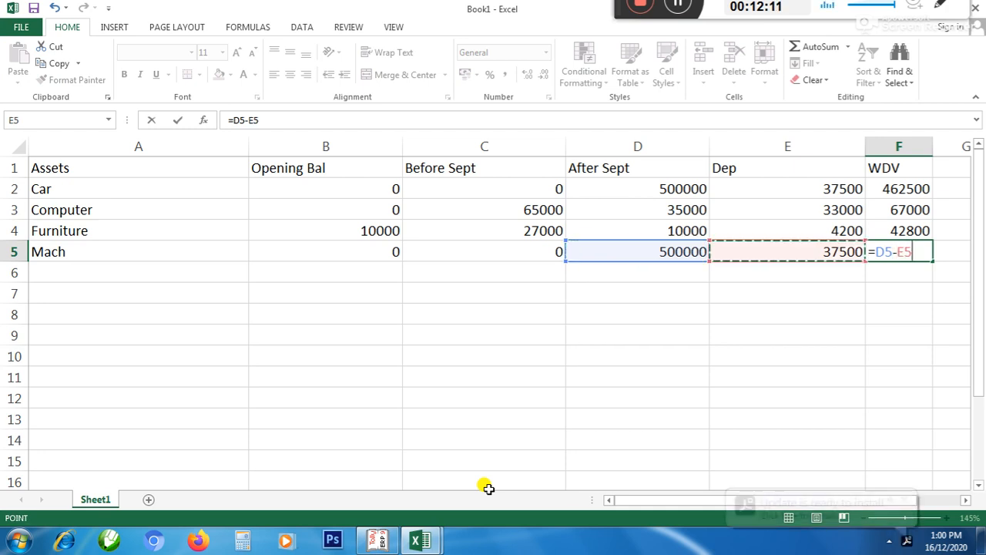
key(Return)
key(Left)
key(Left)
key(Left)
key(Left)
key(Left)
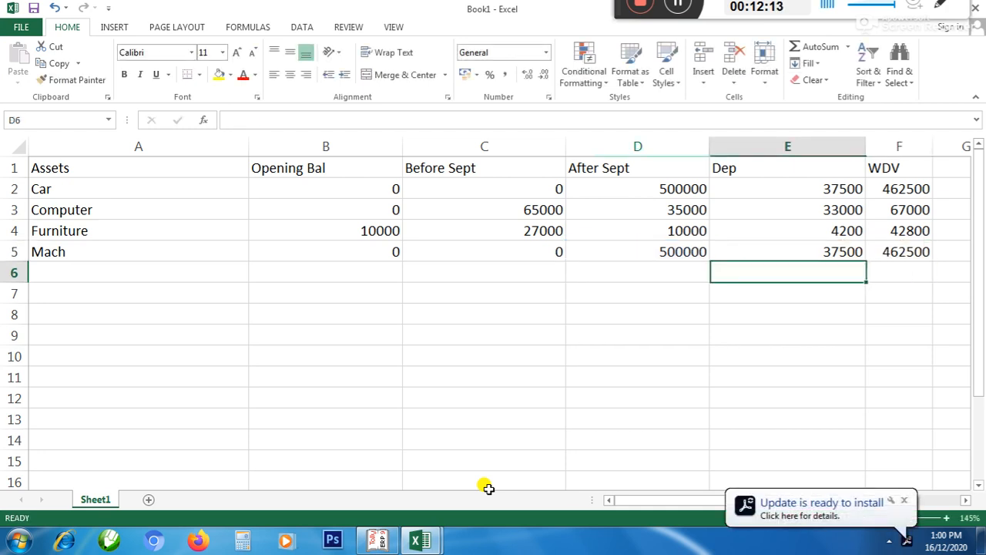
Switch to Tally.ERP 9, leave the Machinery ledger and balance sheet, and open accounting voucher creation.
key(alt+Tab)
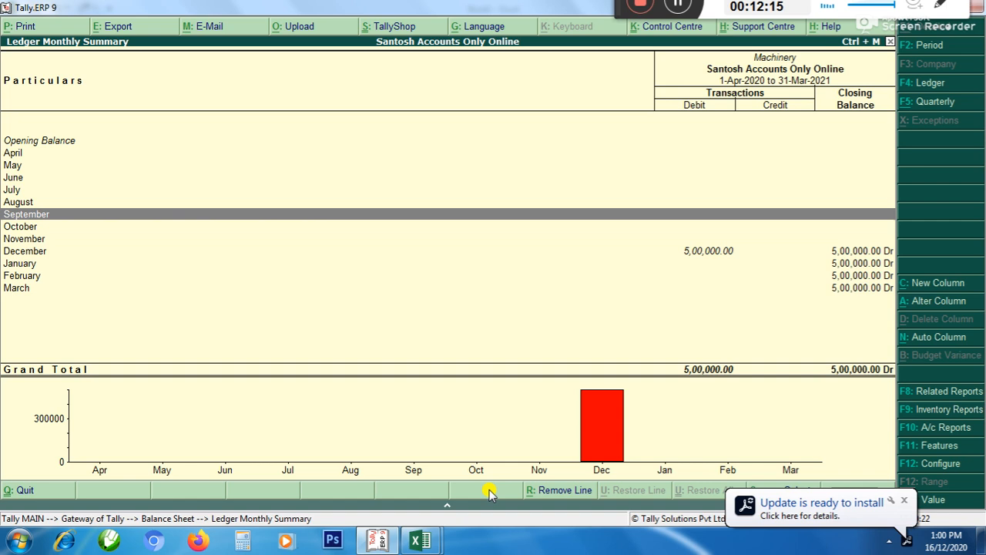
key(Escape)
key(Escape)
key(Escape)
key(Escape)
key(Down)
key(Return)
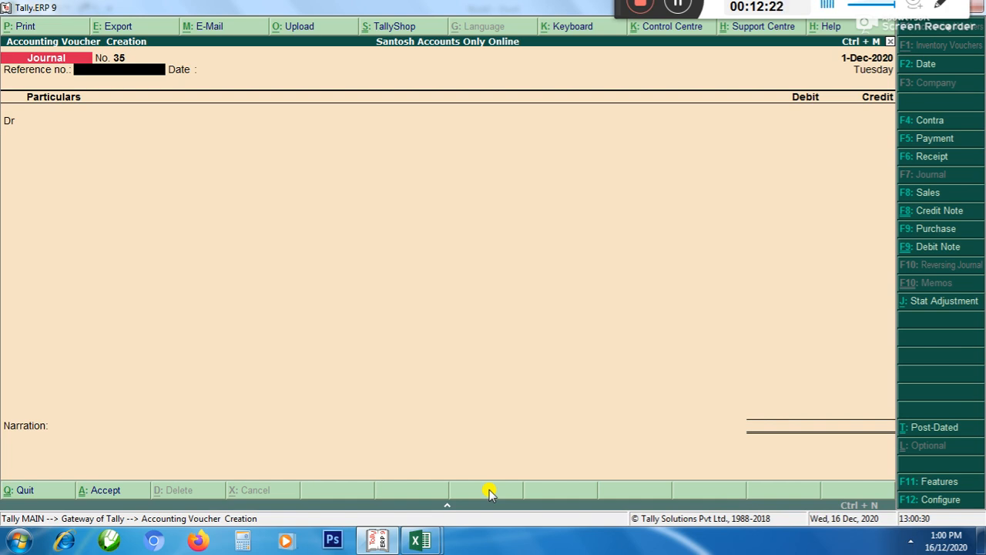
key(Return)
key(Return)
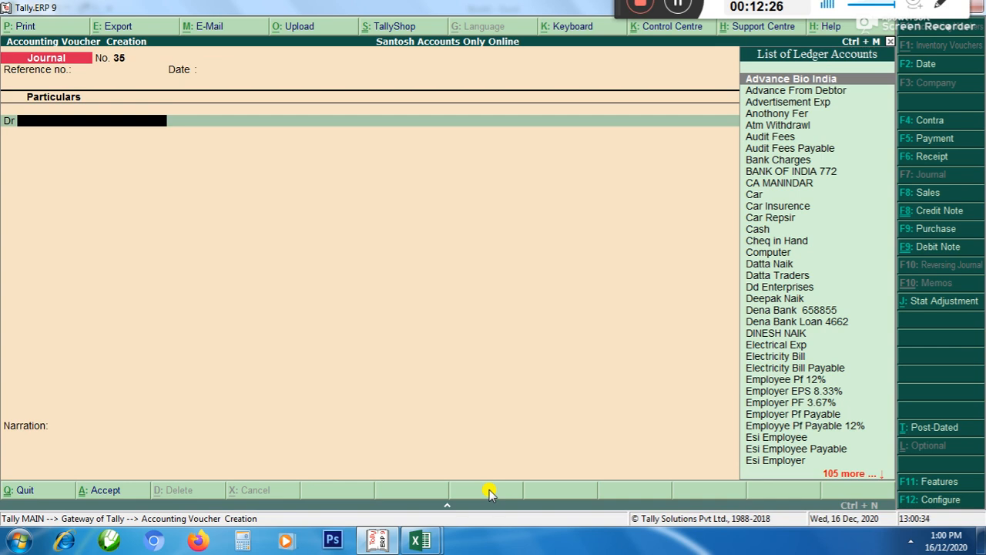
key(alt+c)
key(Escape)
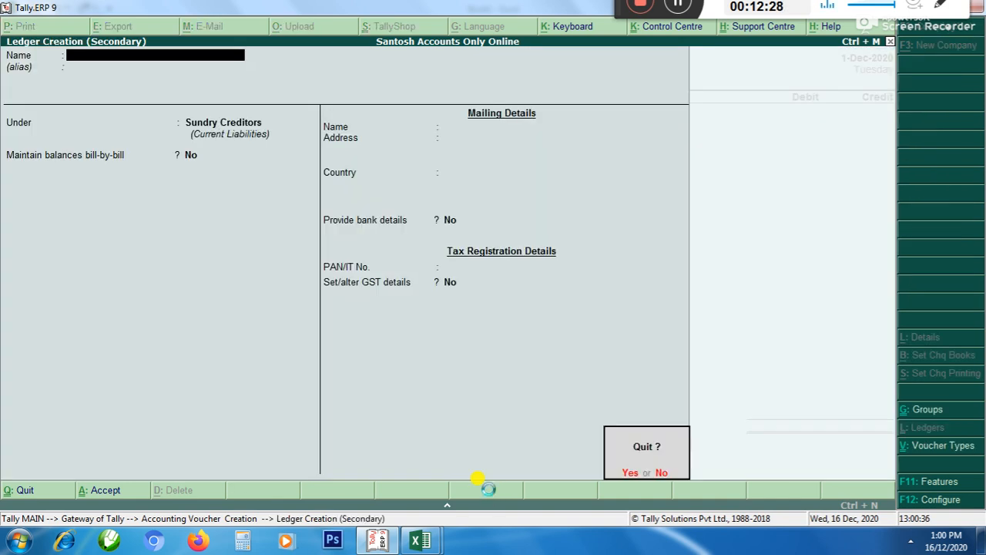
key(Return)
Start a payment voucher and create the ledger Xerox Mach under Fixed Assets as its debit account.
key(F5)
key(Return)
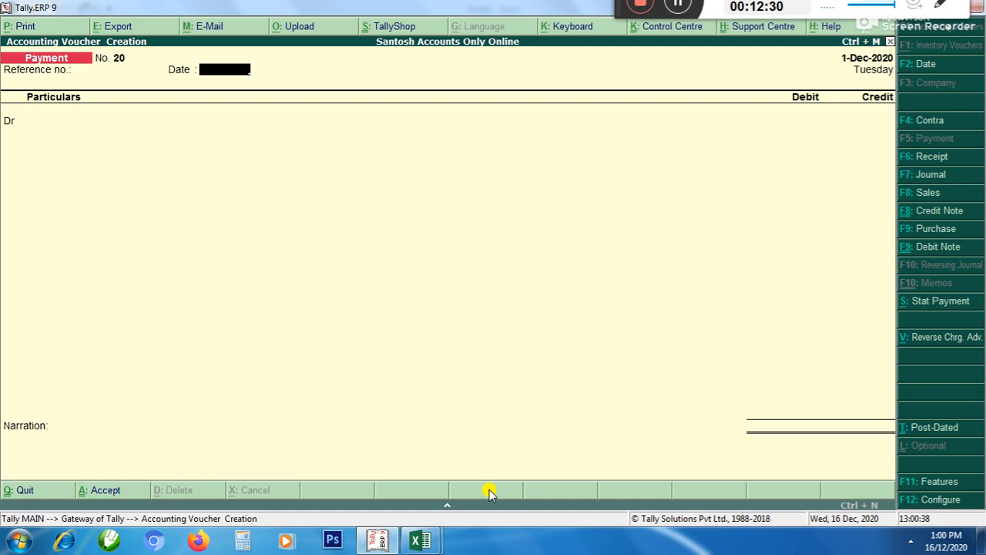
key(Return)
key(alt+c)
text(Xerox Mach)
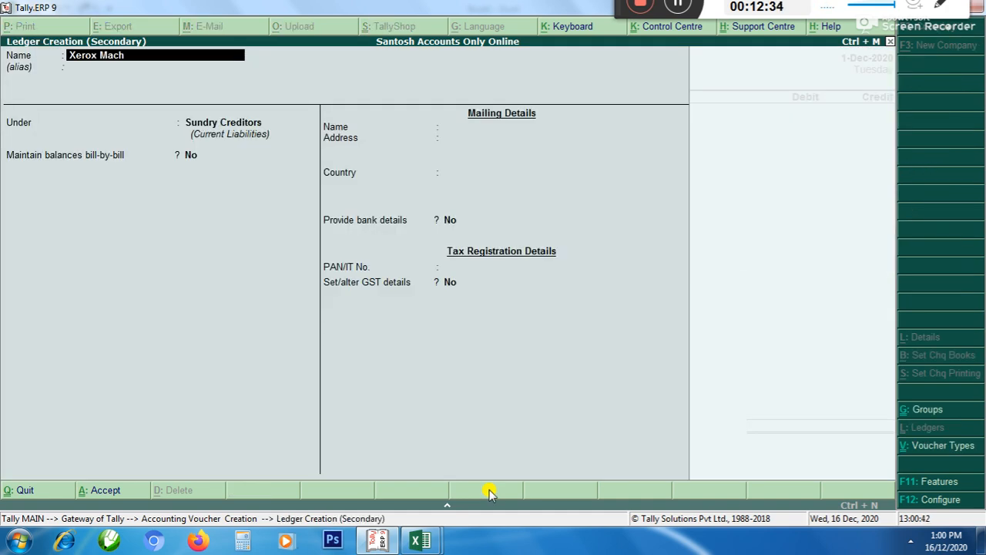
key(Return)
key(Return)
text(F)
key(Return)
key(Return)
key(Return)
key(ctrl+a)
key(Return)
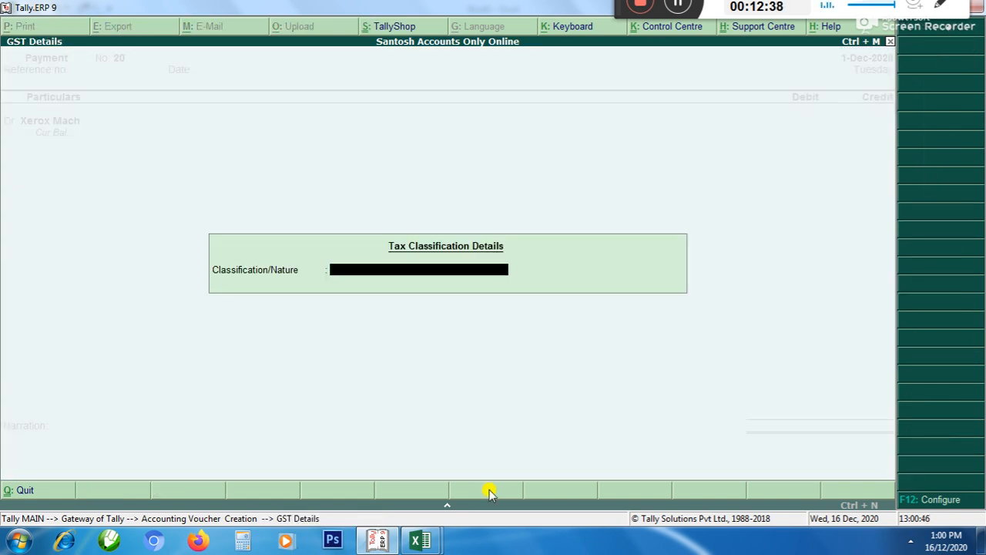
Leave the tax classification blank and debit Xerox Mach with 50,000 in the payment voucher.
key(Return)
key(BackSpace)
key(BackSpace)
key(BackSpace)
key(BackSpace)
key(BackSpace)
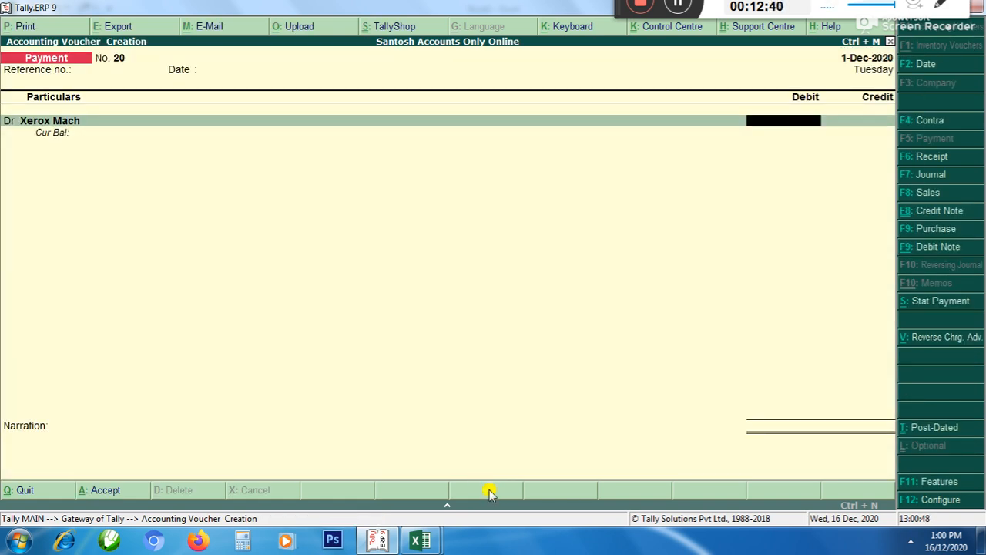
key(Return)
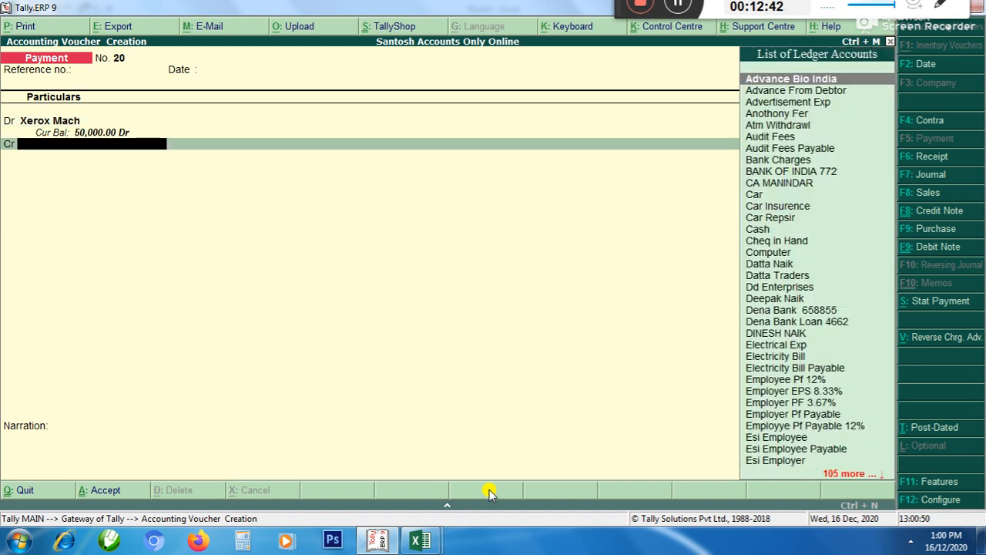
Credit Cash with the full amount in the Xerox Mach payment voucher and accept the voucher.
text(cas)
key(Return)
key(Return)
key(Return)
key(Return)
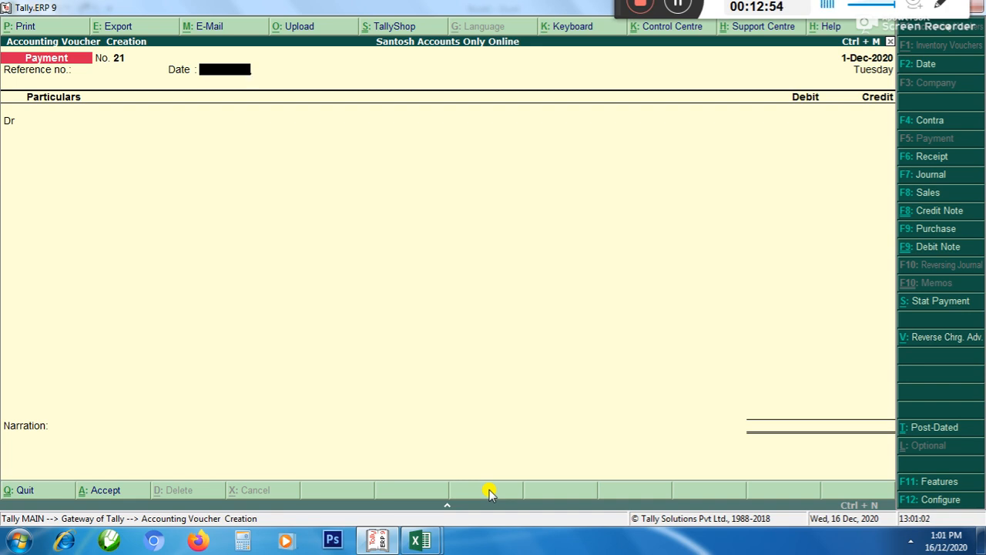
Start a receipt voucher and credit Xerox Mach with 30,000.
key(F6)
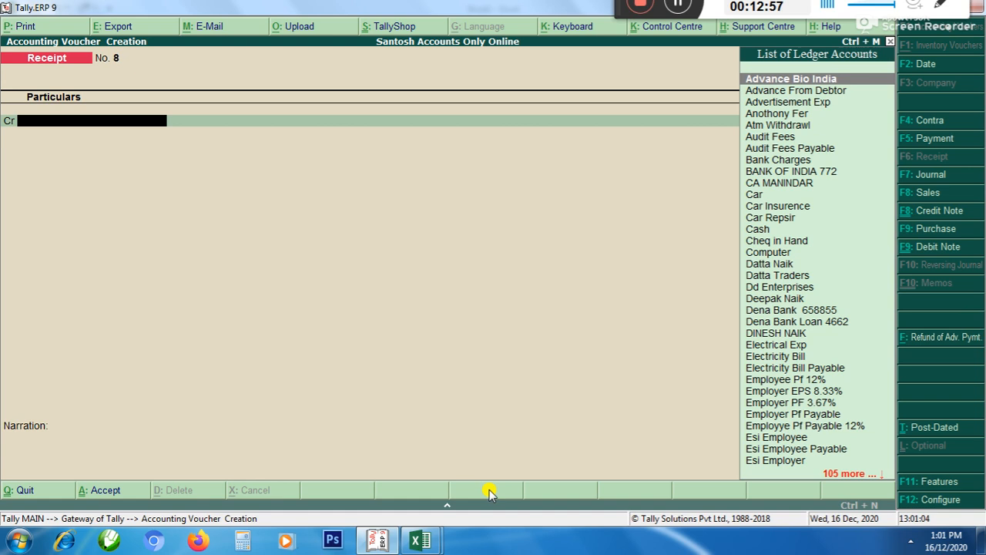
text(xe)
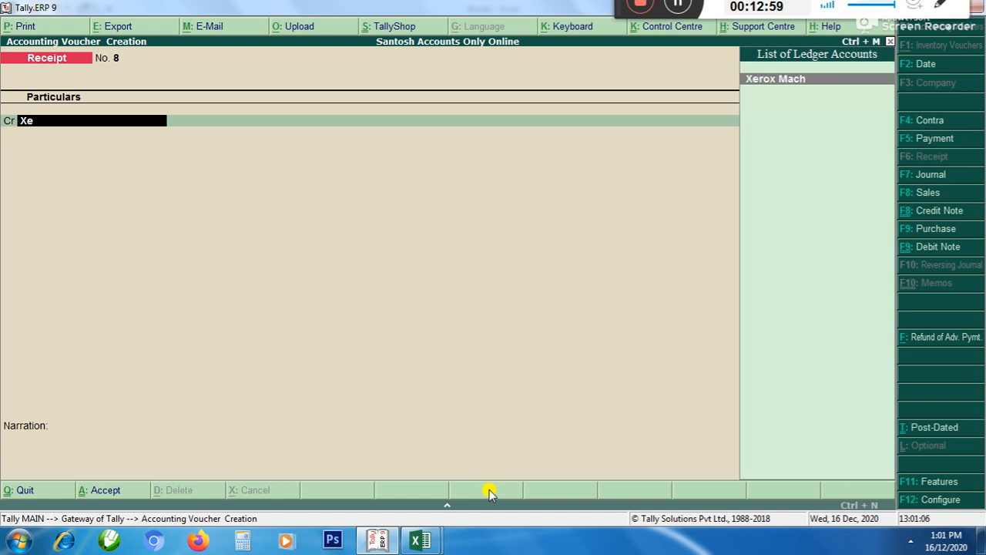
key(Return)
key(Return)
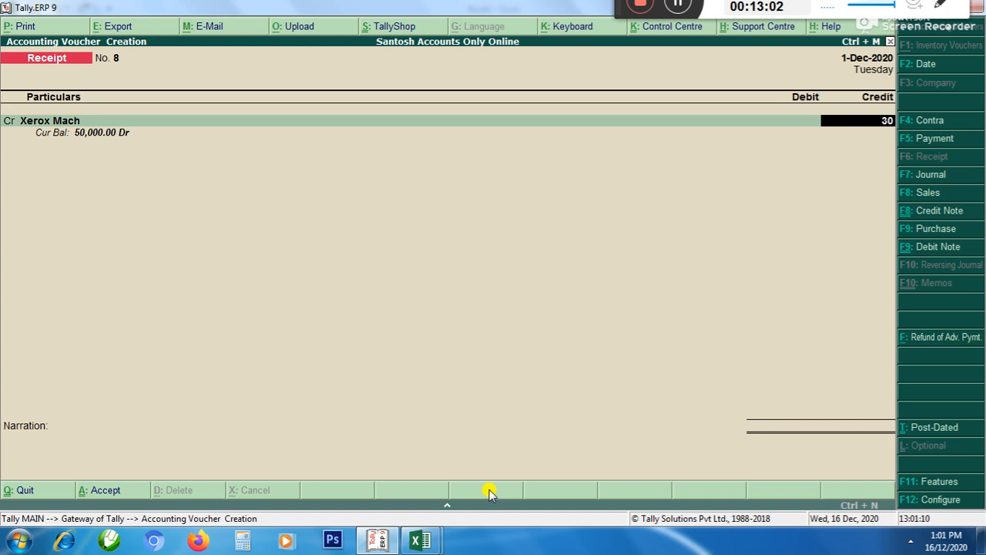
text(30000)
key(Return)
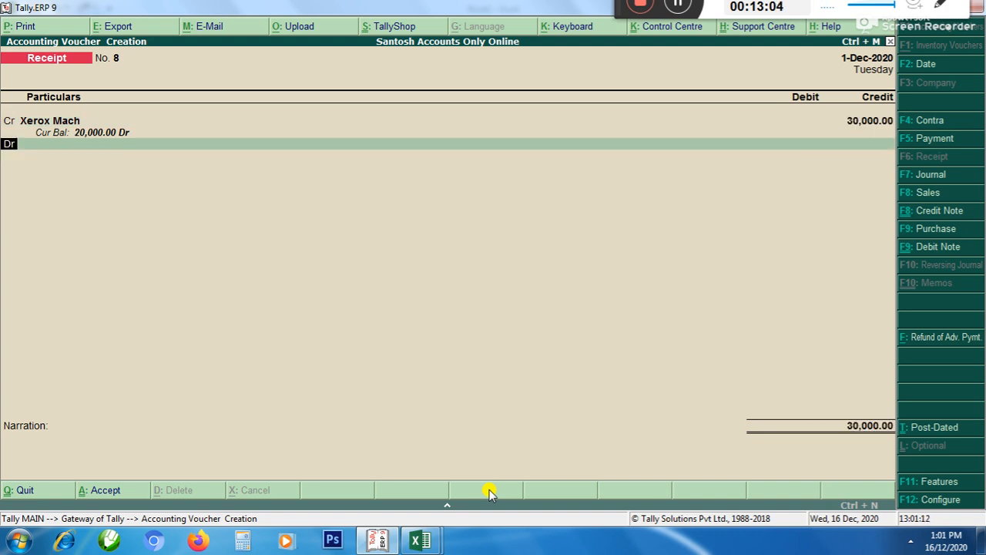
Debit Cash with 30,000 in the receipt voucher, leave the narration empty and accept the voucher.
text(cas)
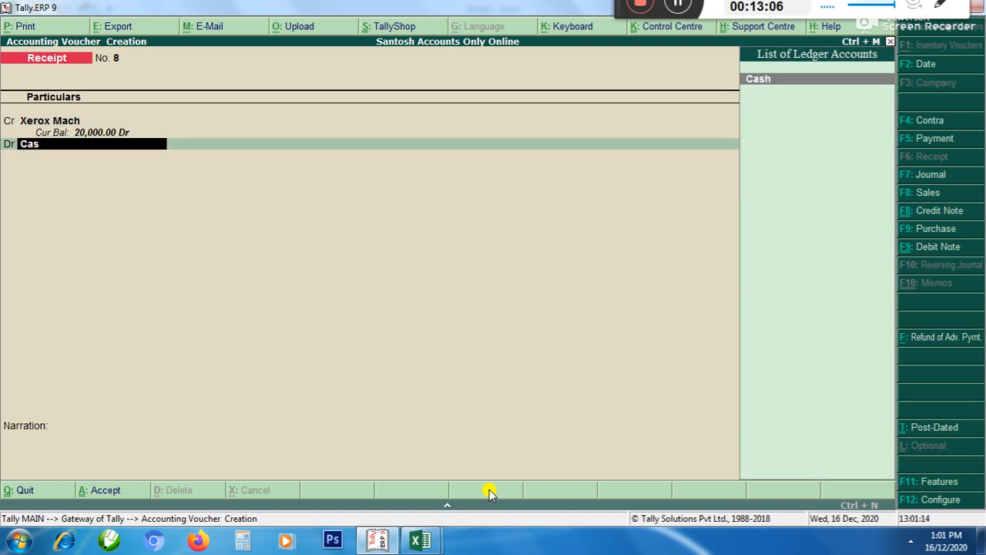
key(Return)
key(Return)
key(Return)
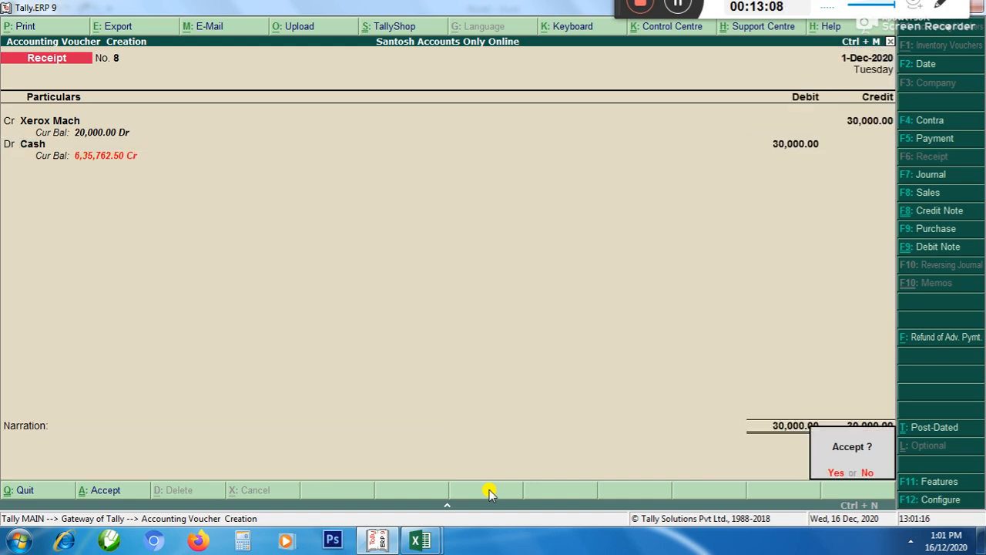
key(Return)
Leave voucher creation and display the balance sheet in detailed view.
key(Escape)
key(Return)
key(Down)
key(Down)
key(Down)
key(Return)
key(alt+F1)
Open the monthly summary of Xerox Mach from Fixed Assets and go to the December row.
key(Down)
key(Down)
key(Down)
key(Down)
key(Down)
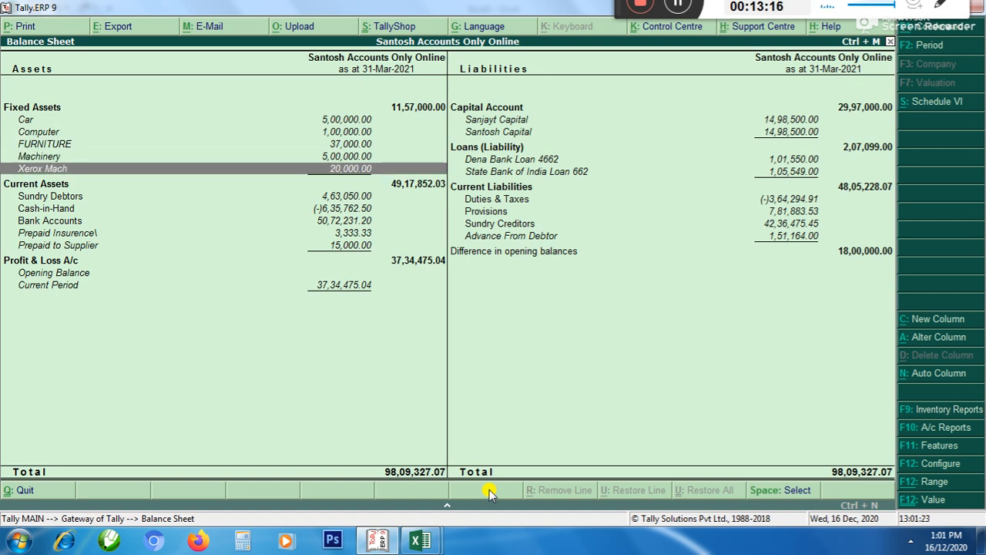
key(Return)
key(Up)
key(Up)
key(Up)
key(Up)
key(Up)
key(Up)
key(Up)
key(Up)
key(Up)
key(Up)
key(Up)
key(Down)
key(Down)
key(Down)
key(Down)
key(Down)
key(Down)
key(Down)
key(Down)
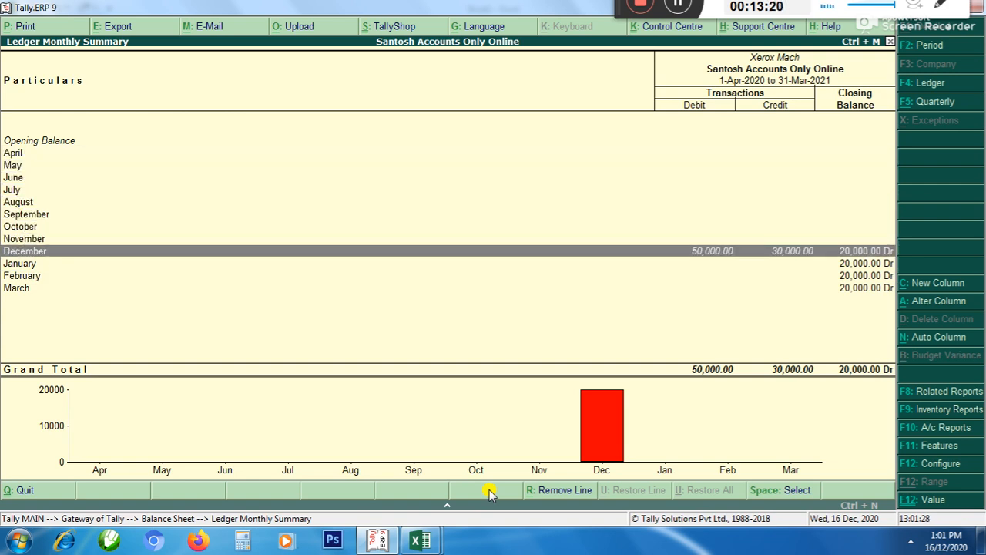
Change the date of the December Xerox Mach receipt voucher to 1/3 and return to the monthly summary.
key(Return)
key(Down)
key(Return)
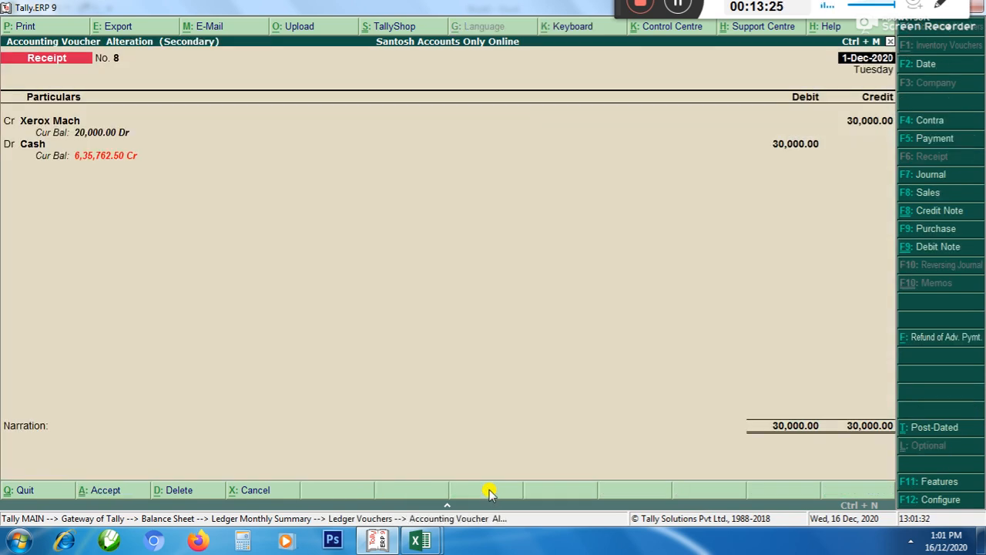
text(1/3)
key(Return)
key(Escape)
Examine the December purchase and March sale entries of Xerox Mach against the closing balances in the monthly summary.
key(Up)
key(Up)
key(Up)
key(Up)
key(Up)
key(Up)
key(Up)
key(Down)
key(Down)
key(Down)
key(Down)
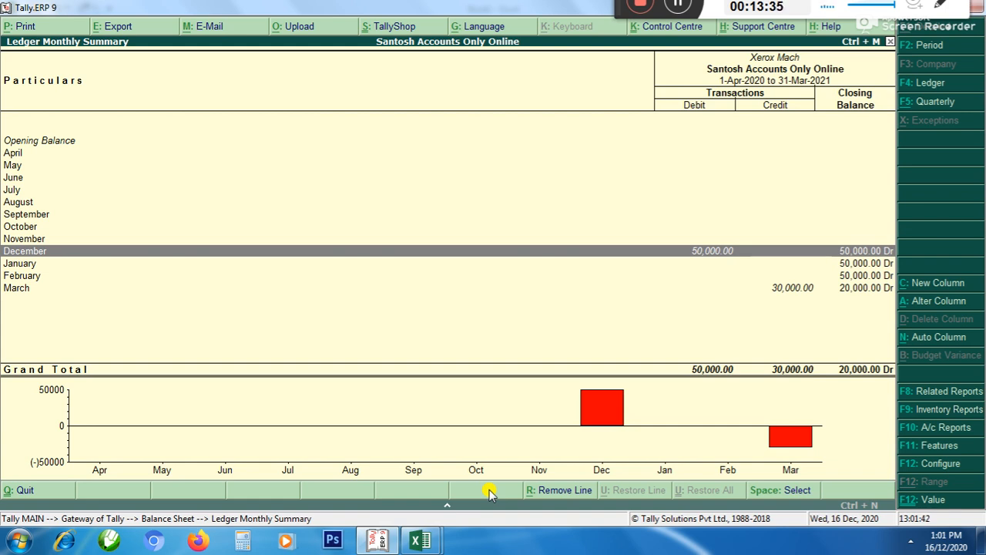
key(Down)
key(Down)
key(Down)
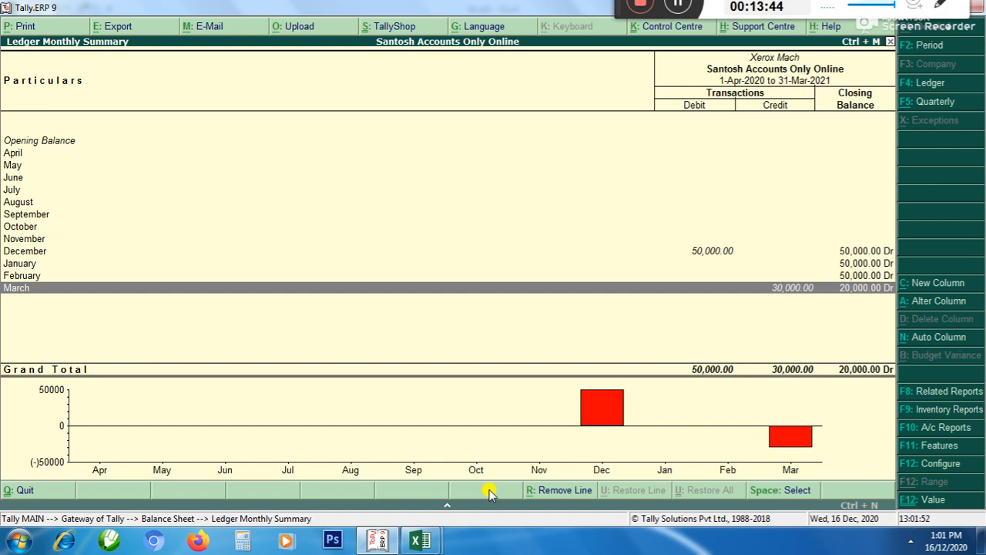
key(Up)
key(Up)
key(Up)
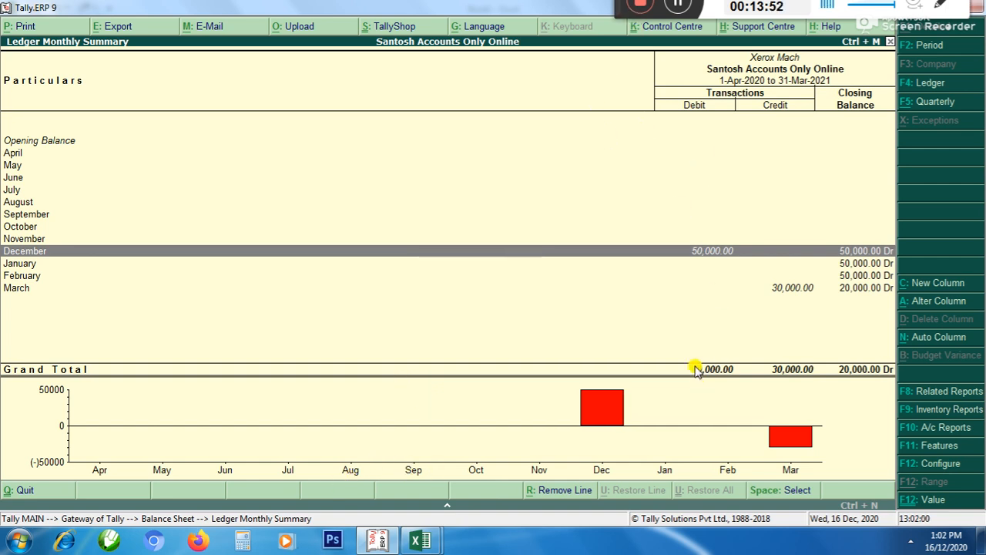
key(Down)
key(Down)
key(Down)
key(Up)
key(Up)
key(Up)
key(Down)
key(Down)
key(Down)
key(Up)
key(Up)
key(Down)
key(Down)
key(Down)
key(Up)
key(Up)
key(Up)
key(Down)
key(Up)
key(Down)
key(Down)
key(Down)
key(Up)
key(Up)
key(Up)
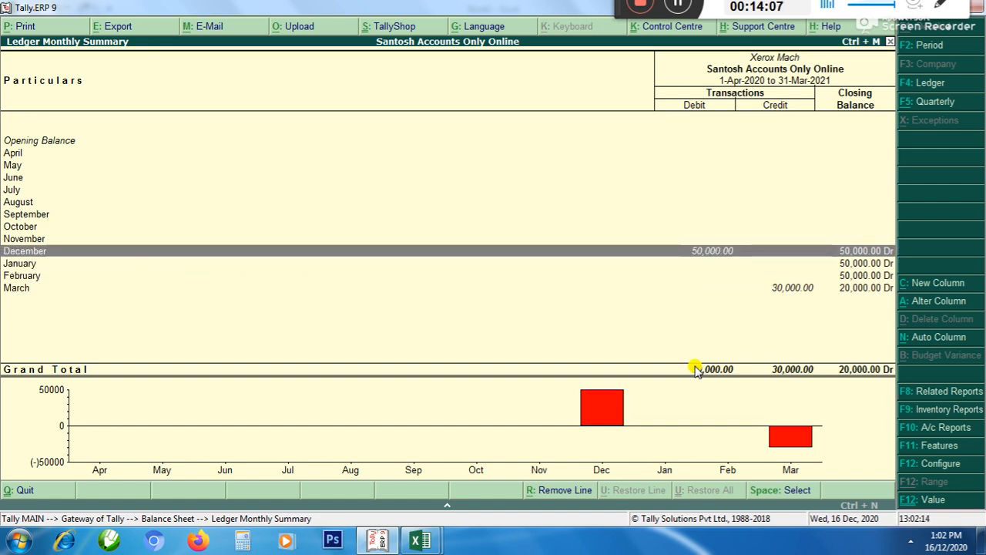
key(Down)
key(Down)
key(Up)
key(Up)
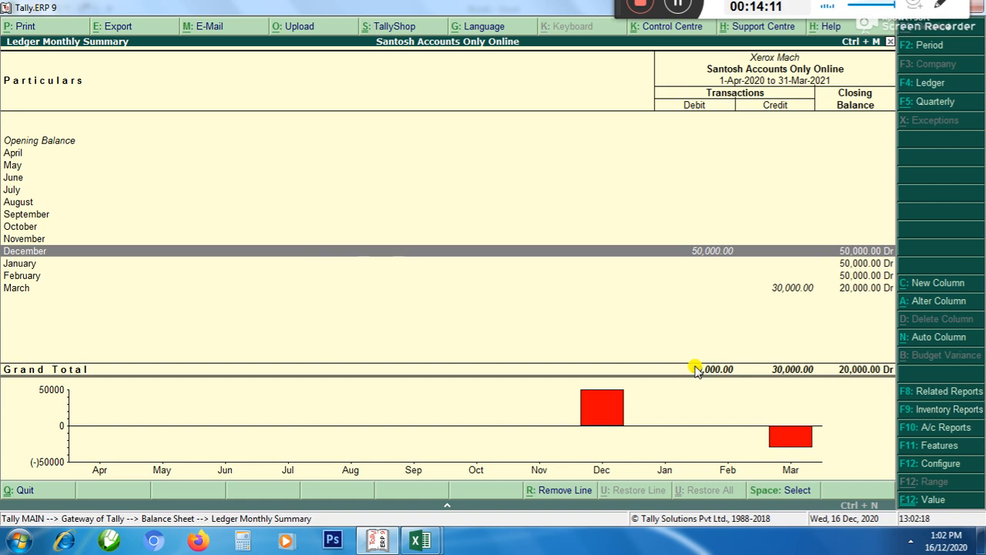
key(Down)
key(Down)
key(Down)
key(Up)
key(Up)
key(Up)
key(alt+Tab)
key(Up)
key(Down)
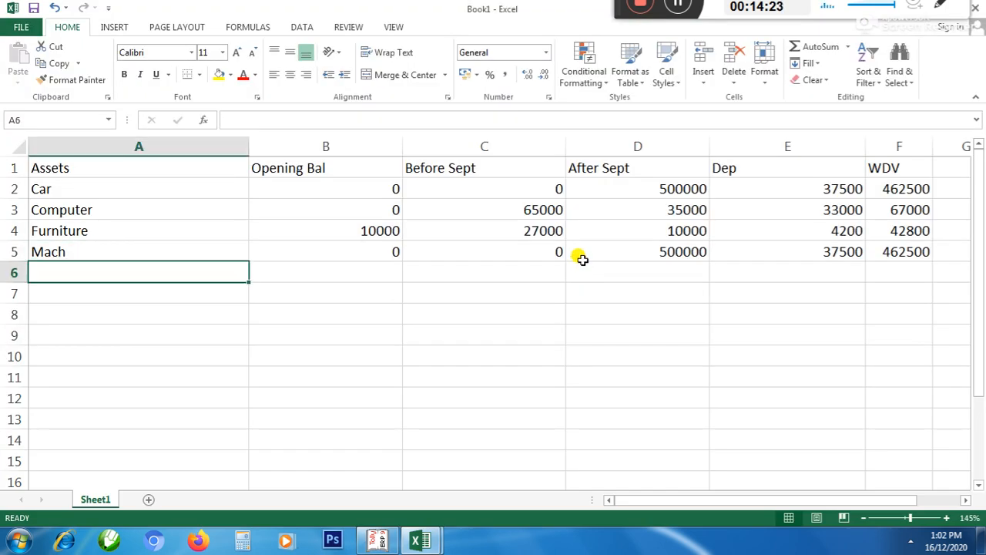
key(alt+Tab)
Leave the Xerox Mach ledger and balance sheet, and start a journal voucher dated 31-Mar-2021.
key(Escape)
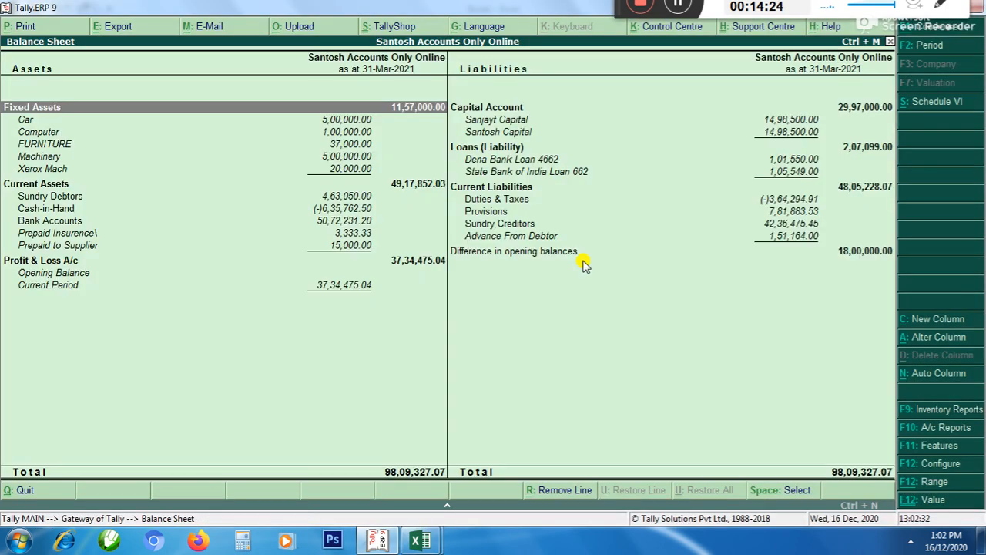
key(Escape)
key(Up)
key(Up)
key(Up)
key(Return)
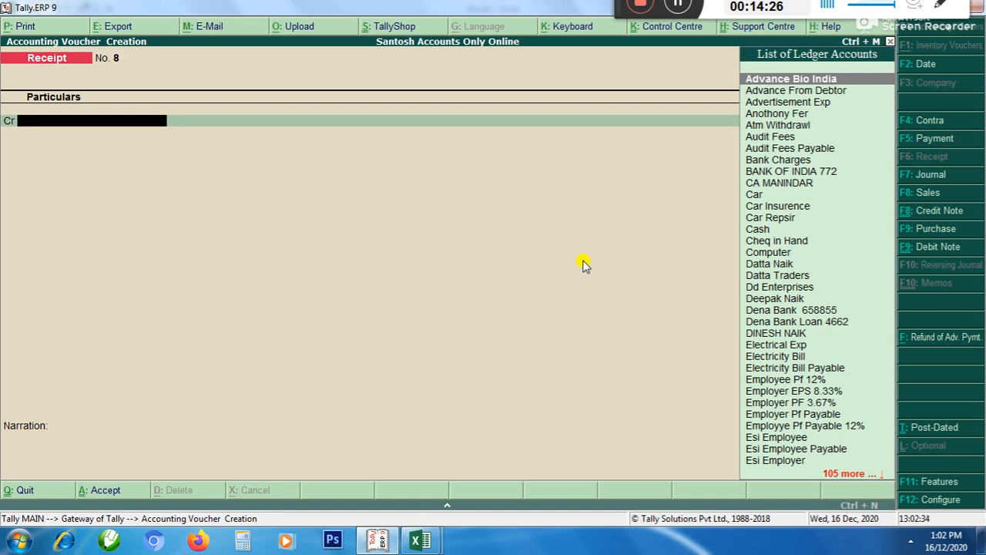
key(F7)
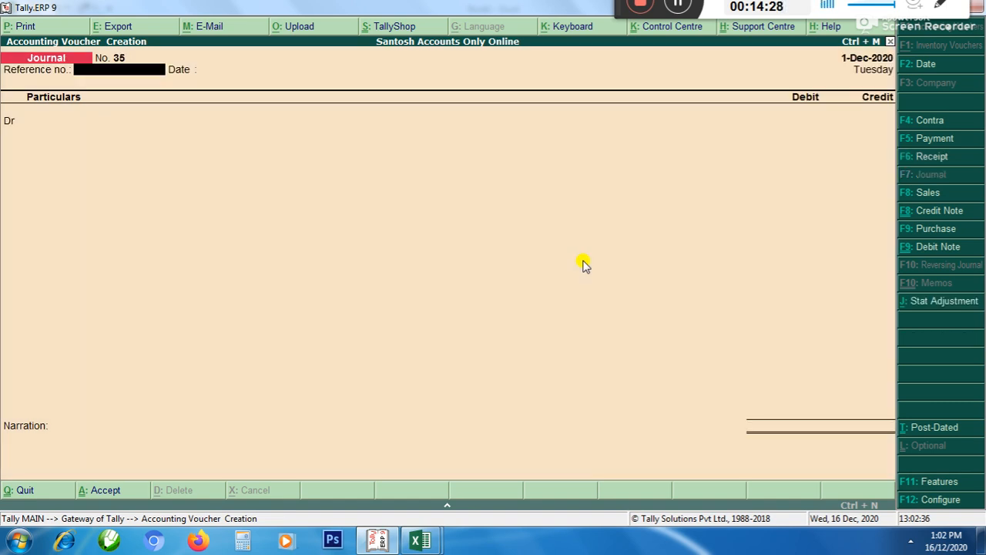
key(F2)
text(31/3)
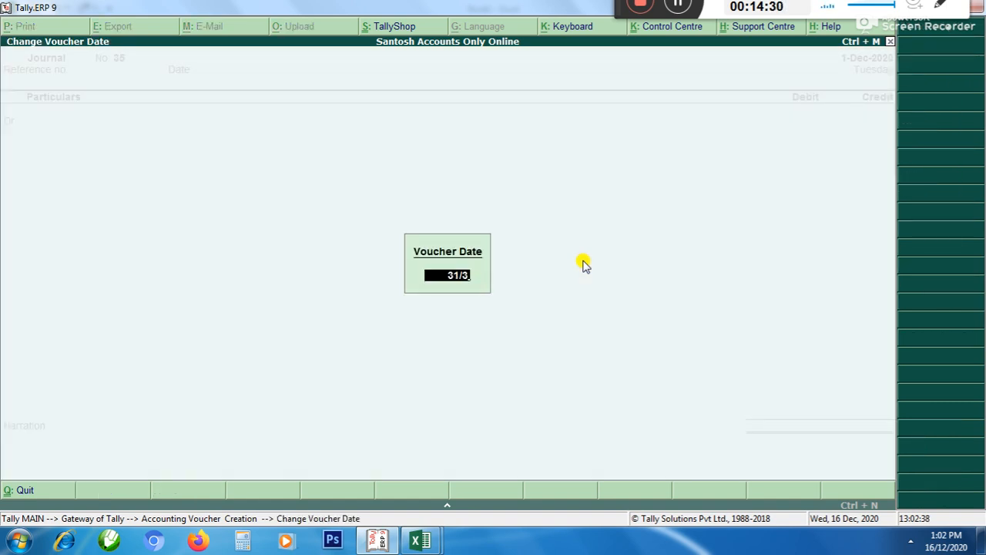
key(Return)
Create the ledger Loss on Sale of Asset from within the journal voucher and save it.
key(alt+c)
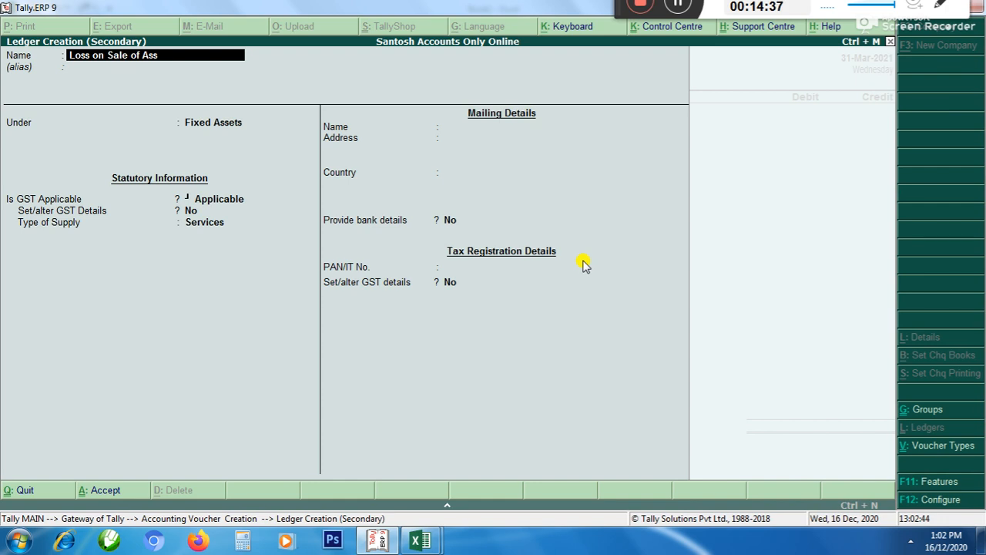
key(Return)
key(Return)
text(In)
key(Down)
key(Down)
key(Down)
key(Return)
key(ctrl+a)
Debit Loss on Sale of Asset with 20,000 in the journal voucher.
key(Return)
key(Return)
text(2000)
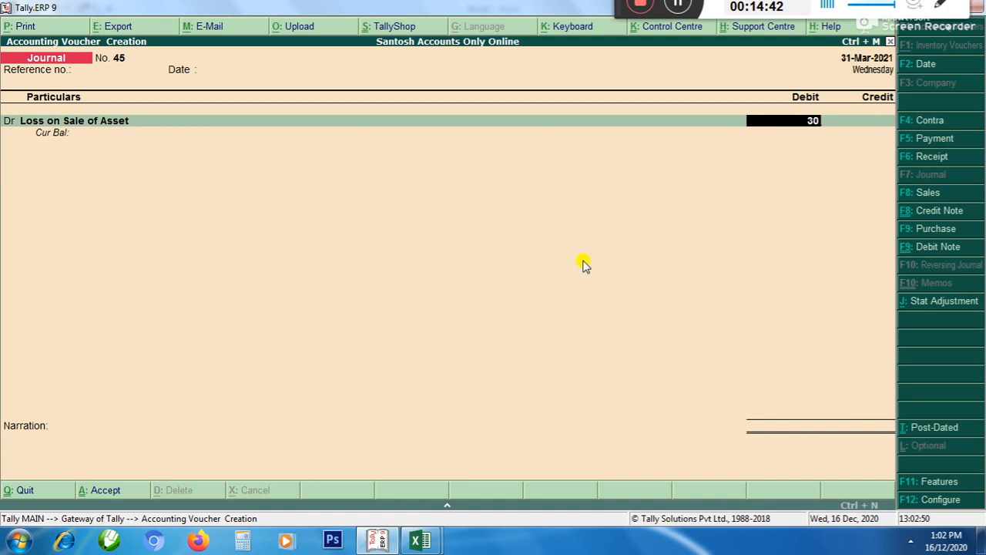
key(BackSpace)
key(BackSpace)
key(BackSpace)
text(0000)
key(Return)
Credit Xerox Mach with 20,000, leave the narration empty and accept the journal voucher.
text(Xe)
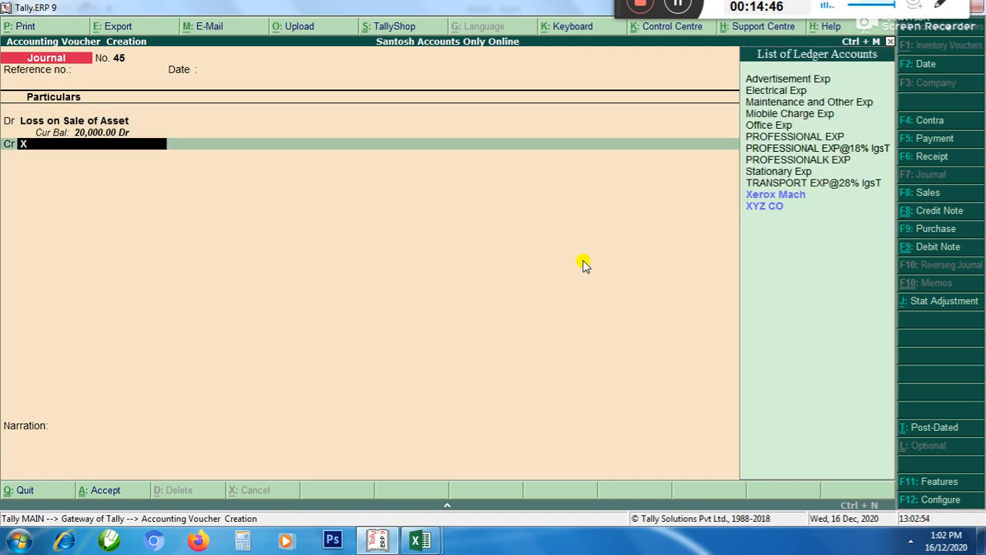
key(Return)
key(Return)
key(Return)
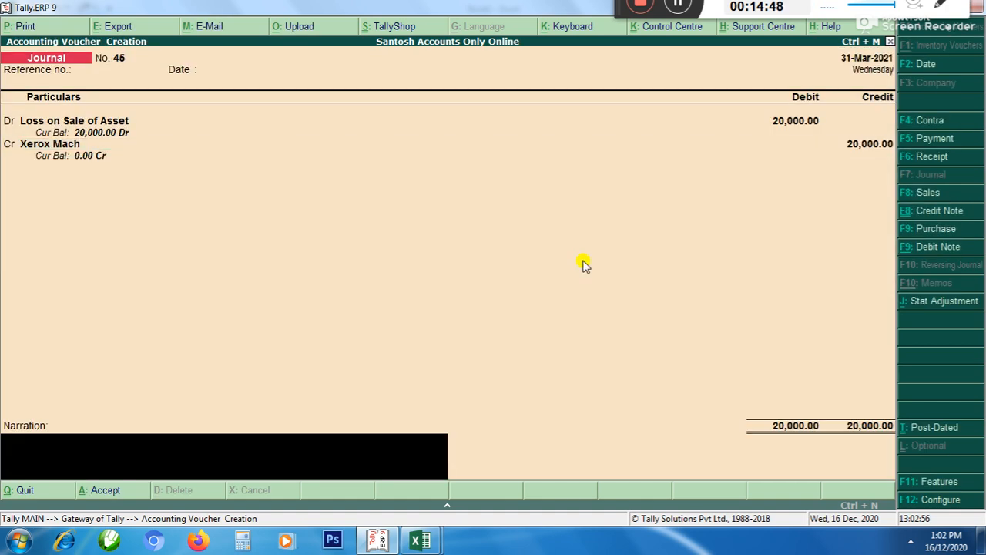
key(Return)
key(Return)
Switch to Excel and examine the column headings of the asset depreciation table in row 1.
key(alt+Tab)
key(Up)
key(Up)
key(Up)
key(Up)
key(Up)
key(Right)
key(Right)
key(Right)
key(Right)
key(Left)
key(Left)
key(Left)
key(Left)
key(Right)
key(Left)
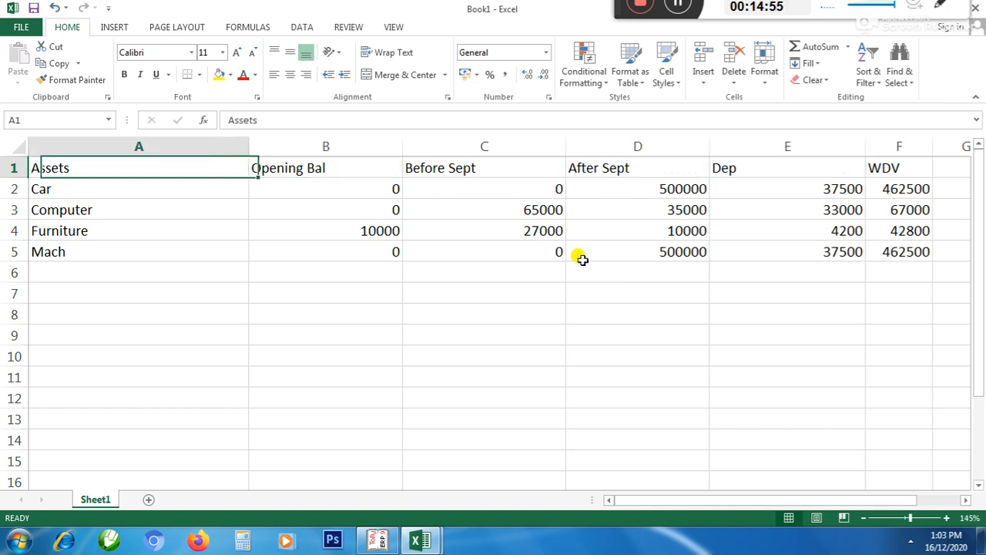
Examine the depreciation table's headings and the Opening Bal column down to the Mach row.
key(Right)
key(Right)
key(Right)
key(Right)
key(Left)
key(Left)
key(Left)
key(Down)
key(Down)
key(Down)
key(Down)
key(Down)
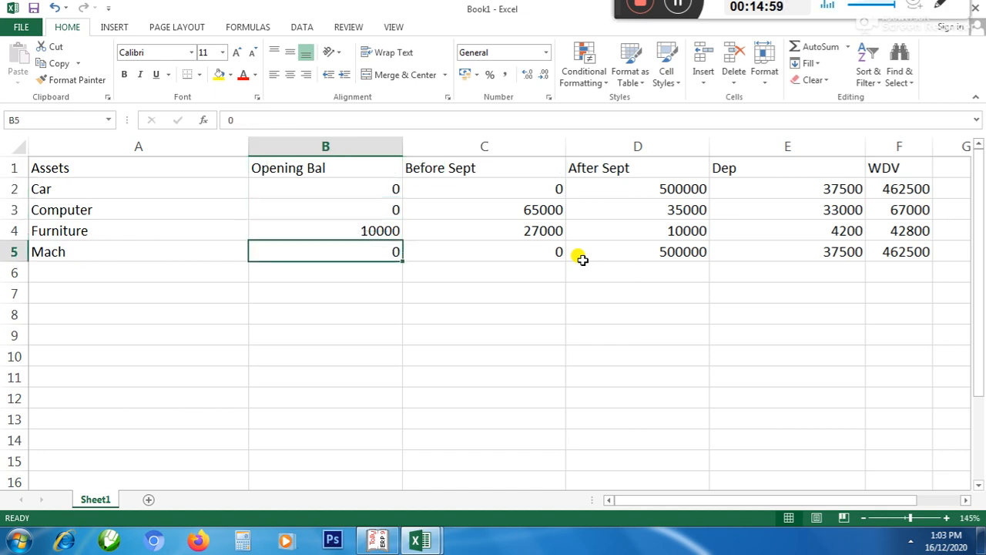
Total the Dep column in cell E6 with a sum of E2:E5.
key(Right)
key(Right)
key(Right)
key(Up)
key(Up)
key(Up)
key(Up)
key(Down)
key(Down)
key(Down)
key(Down)
key(alt+equal)
key(Return)
key(Up)
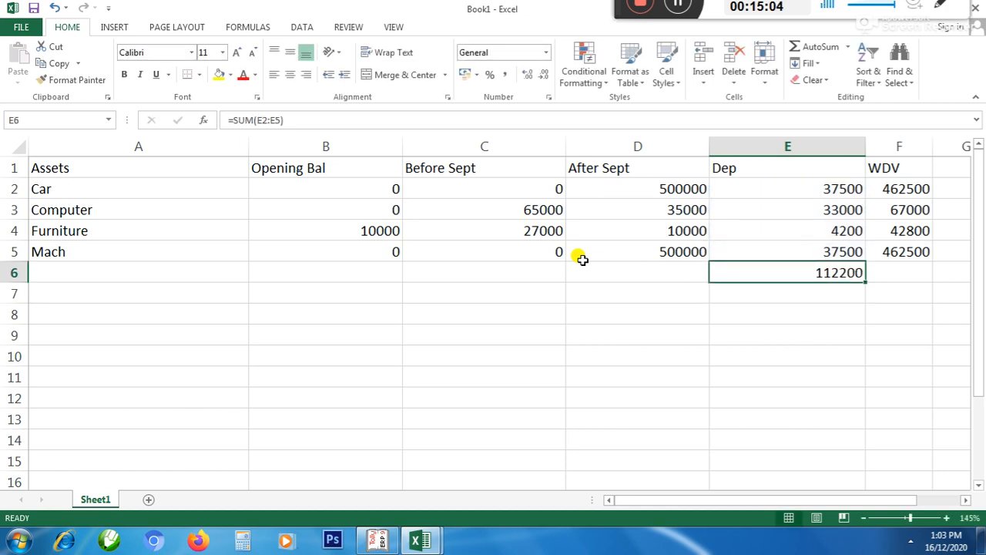
Switch to Tally.ERP 9, create the ledger Dep under Indirect Expenses from within the journal voucher and save it.
key(alt+Tab)
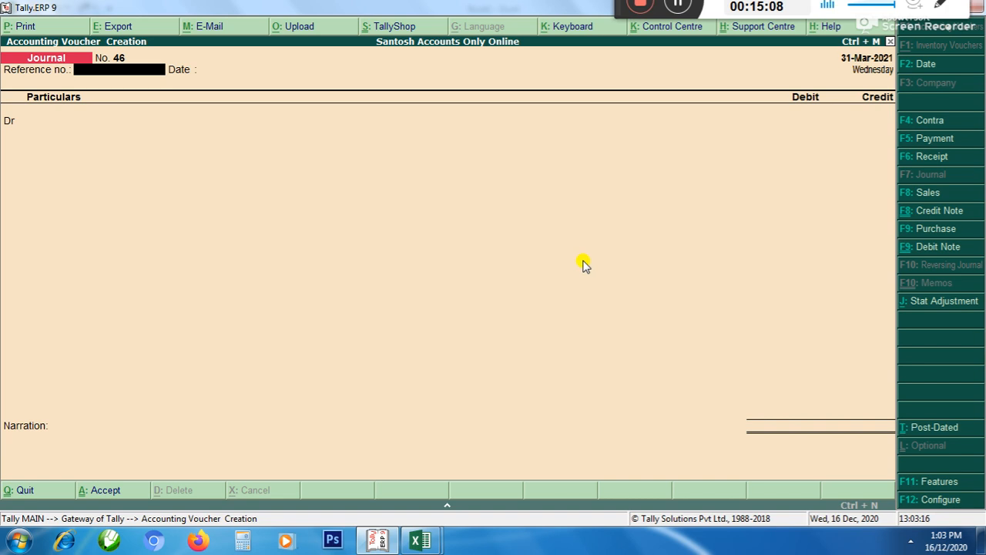
key(Return)
key(Return)
key(alt+c)
text(Dp)
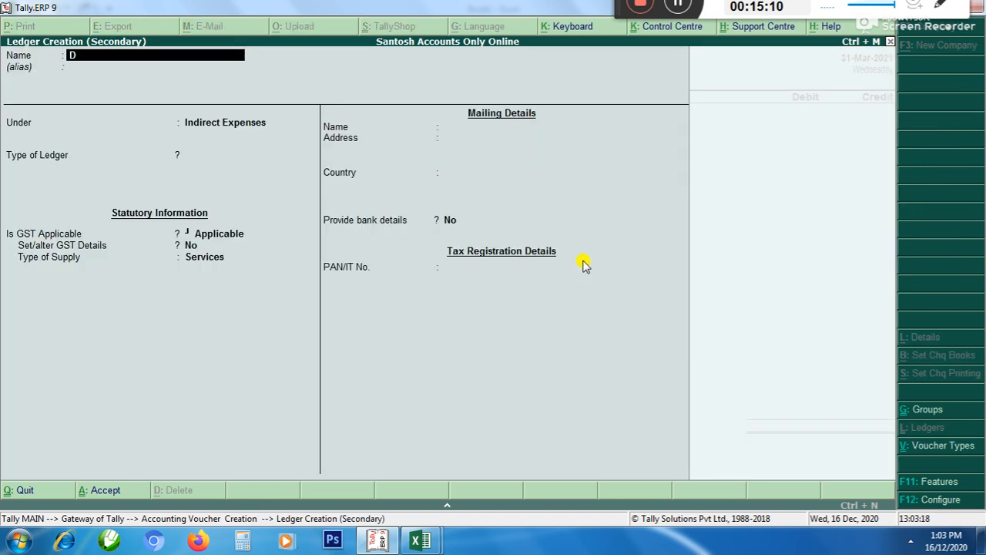
key(Return)
key(BackSpace)
key(BackSpace)
text(ep)
key(Return)
key(Return)
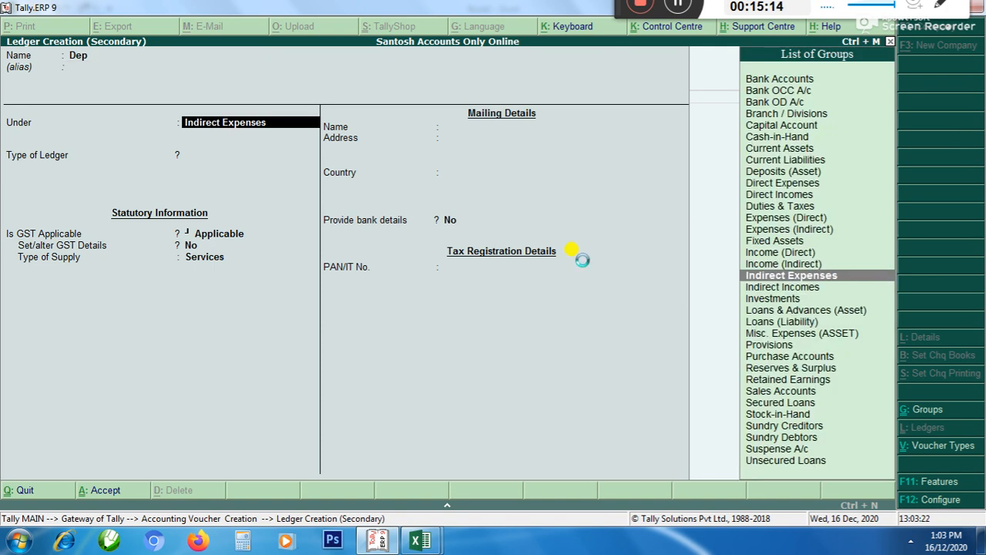
key(ctrl+a)
key(Return)
Check the depreciation total in Excel and debit Dep with 1,12,200 in the Tally journal voucher.
key(alt+Tab)
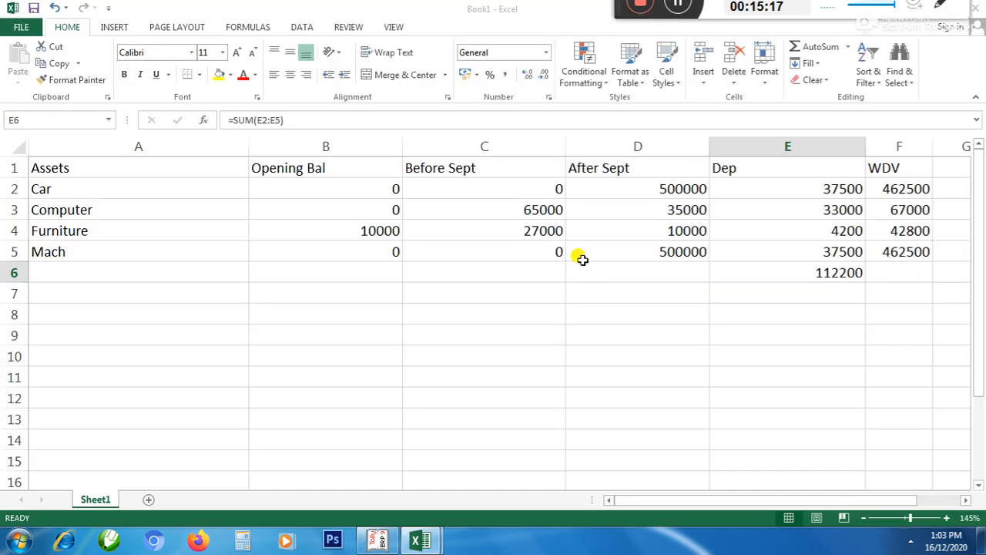
key(alt+Tab)
text(1,12,200)
key(Return)
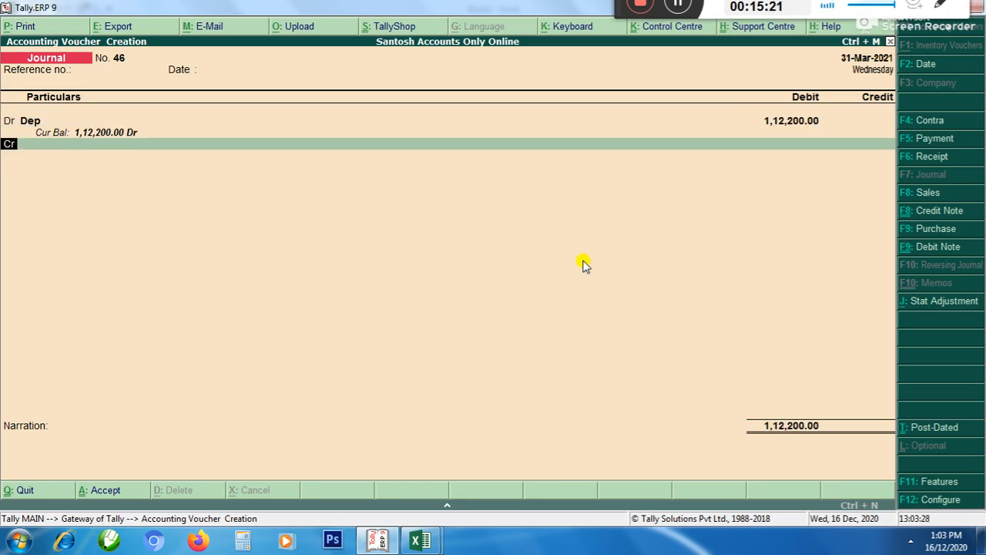
Look up the first asset in the Excel table and choose Car as the credit ledger in the Tally journal voucher.
key(alt+Tab)
key(Up)
key(Left)
key(Left)
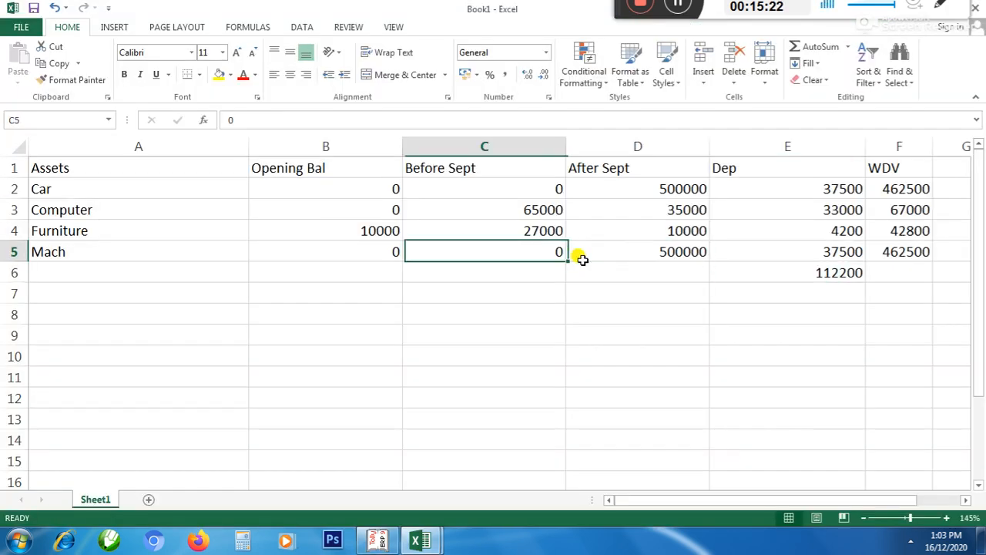
key(Left)
key(Left)
key(Up)
key(Up)
key(Up)
key(alt+Tab)
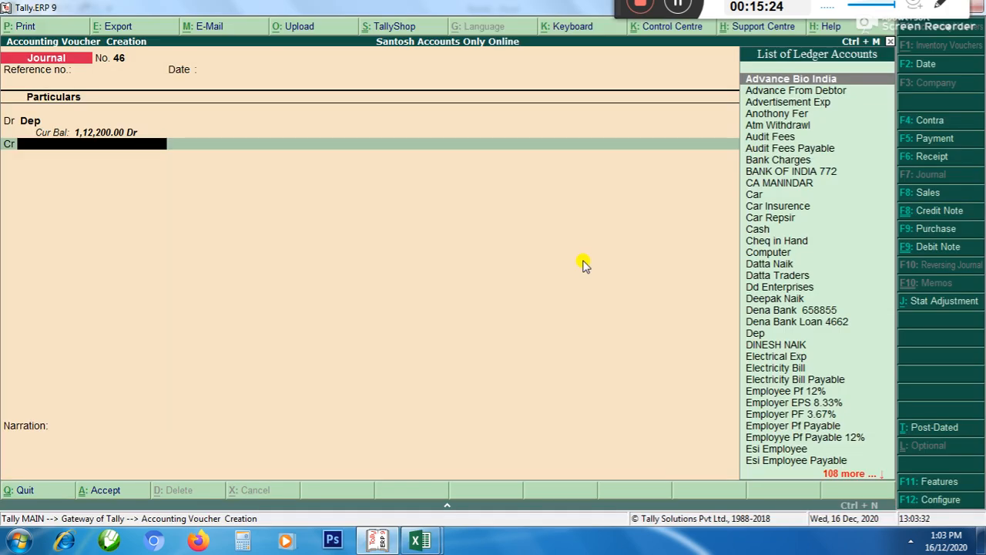
text(car)
key(Return)
Look up the Car row's depreciation in Excel and set the Car credit amount to 37,500 in Tally.
key(alt+Tab)
key(Right)
key(Right)
key(Right)
key(Right)
key(Right)
key(Left)
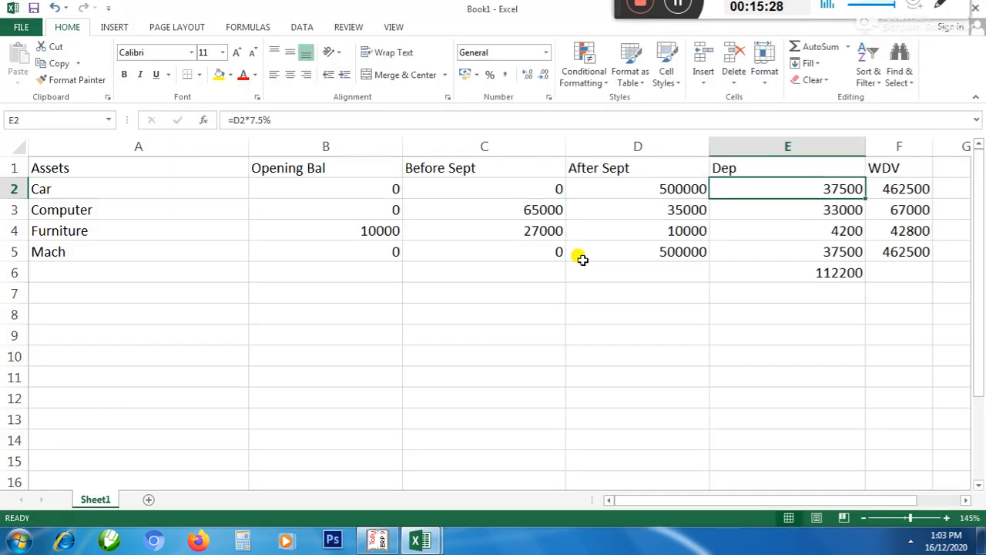
key(alt+Tab)
text(37500)
key(Return)
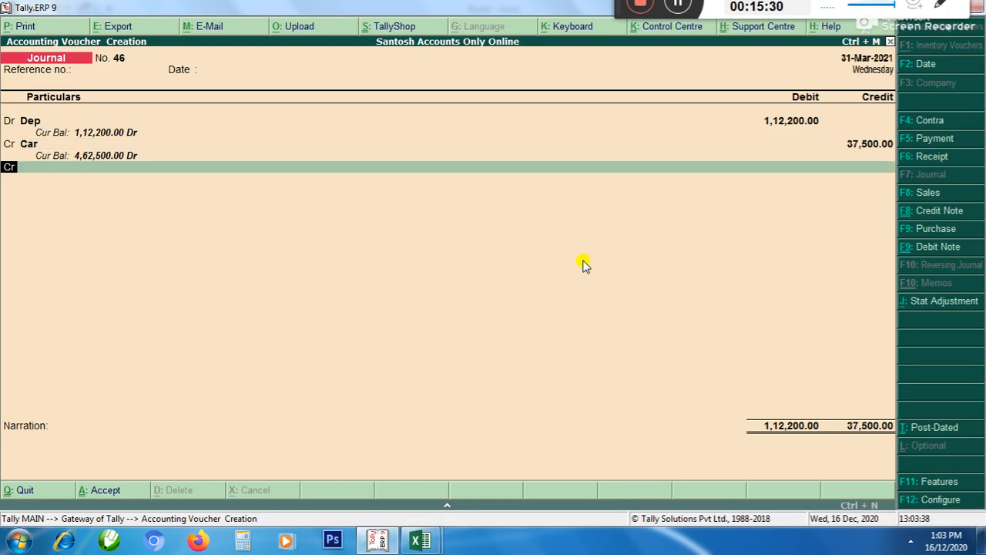
Look up the second asset in the Excel table and add Computer as a credit ledger in the Tally journal voucher.
key(alt+Tab)
key(Left)
key(Left)
key(Left)
key(Left)
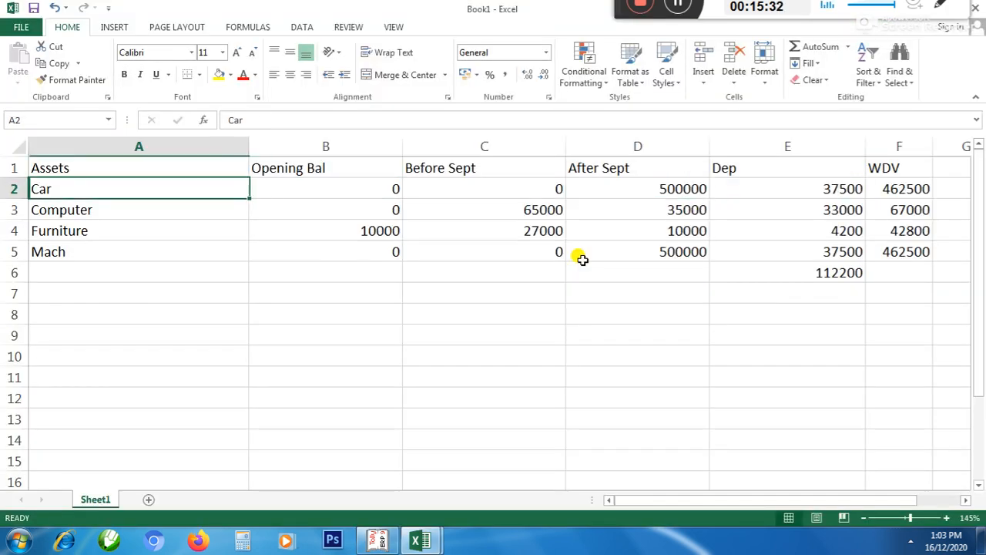
key(Down)
key(alt+Tab)
text(c)
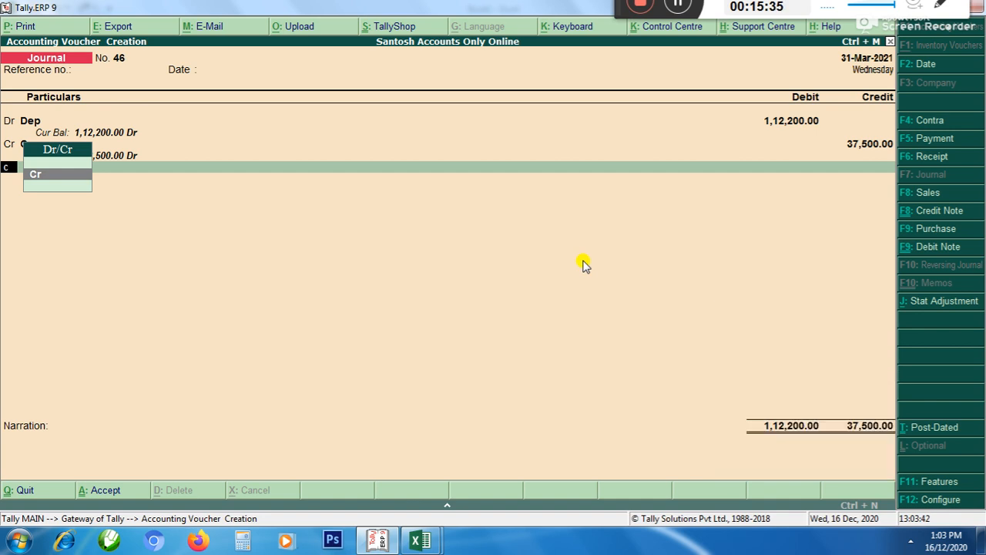
text(r)
key(Return)
text(compu)
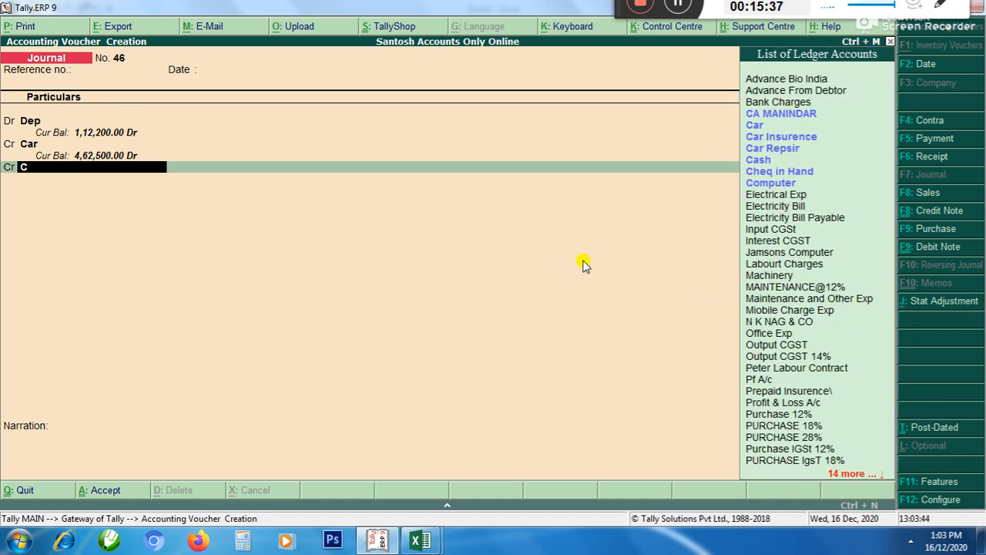
key(Return)
key(Return)
key(Return)
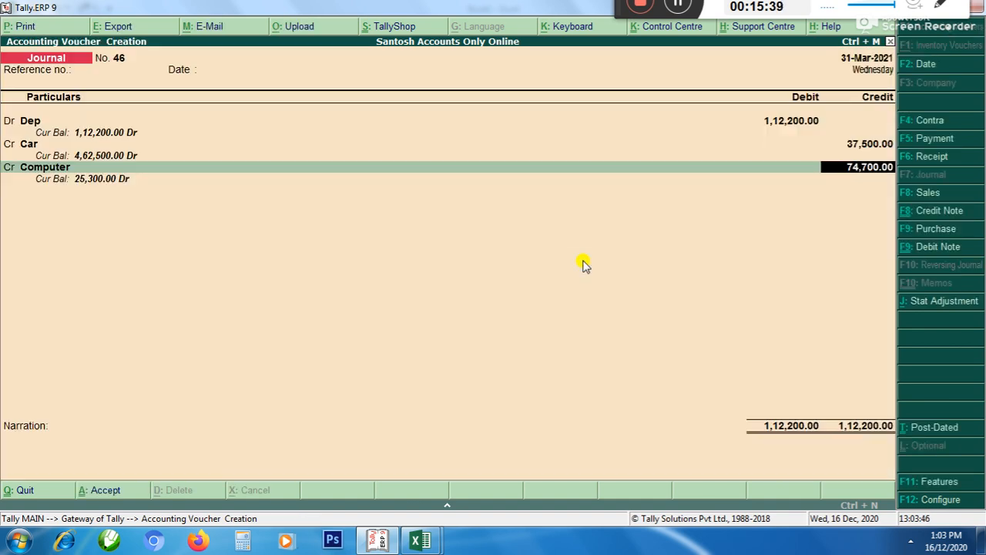
Look up the Computer row's depreciation in Excel and set the Computer credit amount to 33,000 in Tally.
key(alt+Tab)
key(Right)
key(Right)
key(Right)
key(Right)
key(Right)
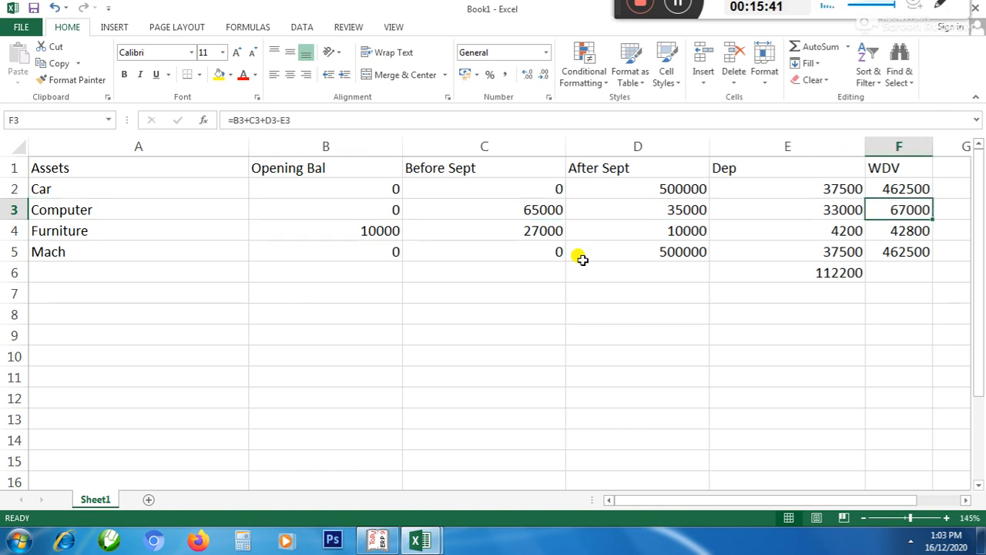
key(Left)
key(alt+Tab)
text(33000)
key(Return)
Return briefly to the Excel asset list, then add FURNITURE as a credit ledger in the Tally journal voucher.
key(alt+Tab)
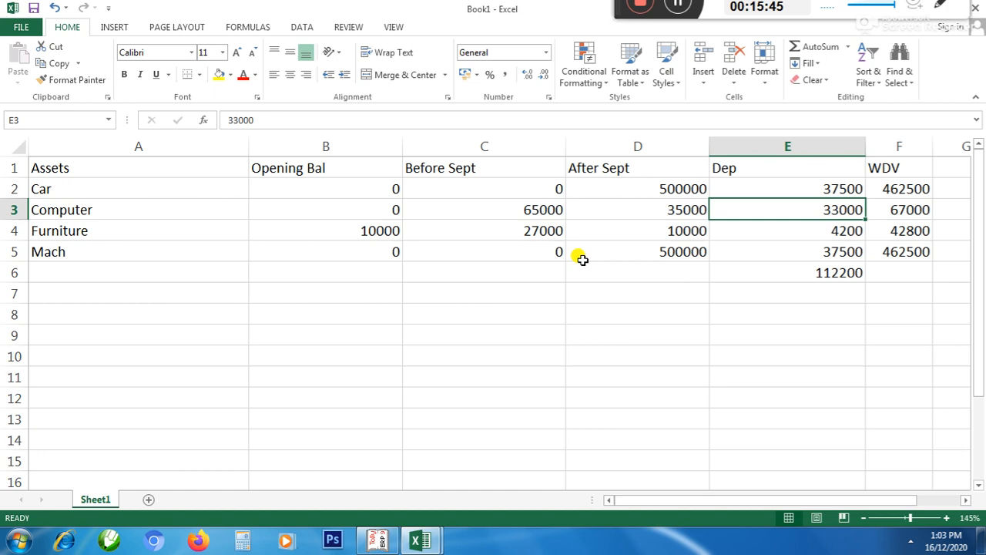
key(Left)
key(Left)
key(Left)
key(alt+Tab)
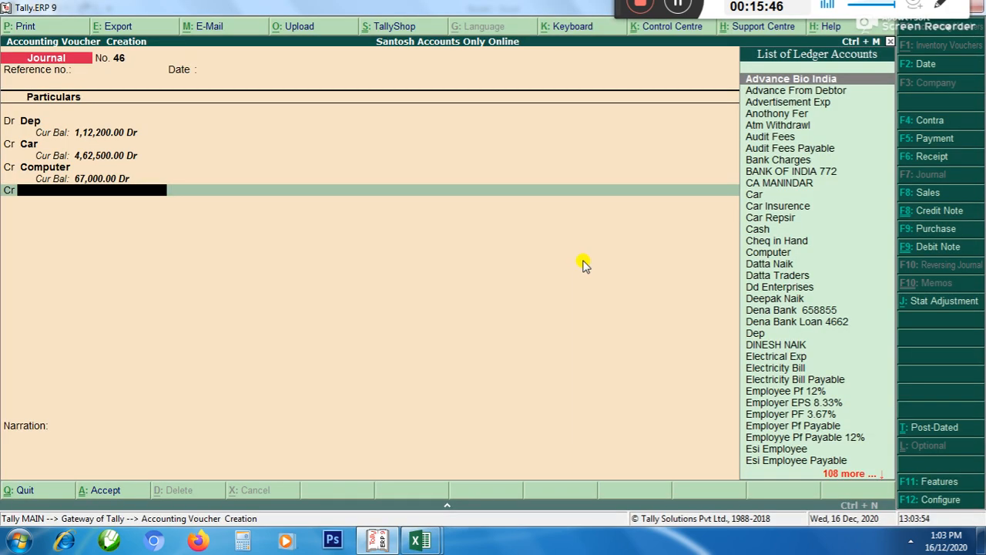
text(Fur)
key(Return)
Look up the Furniture row's depreciation in Excel and set the FURNITURE credit amount to 4,200 in Tally.
key(alt+Tab)
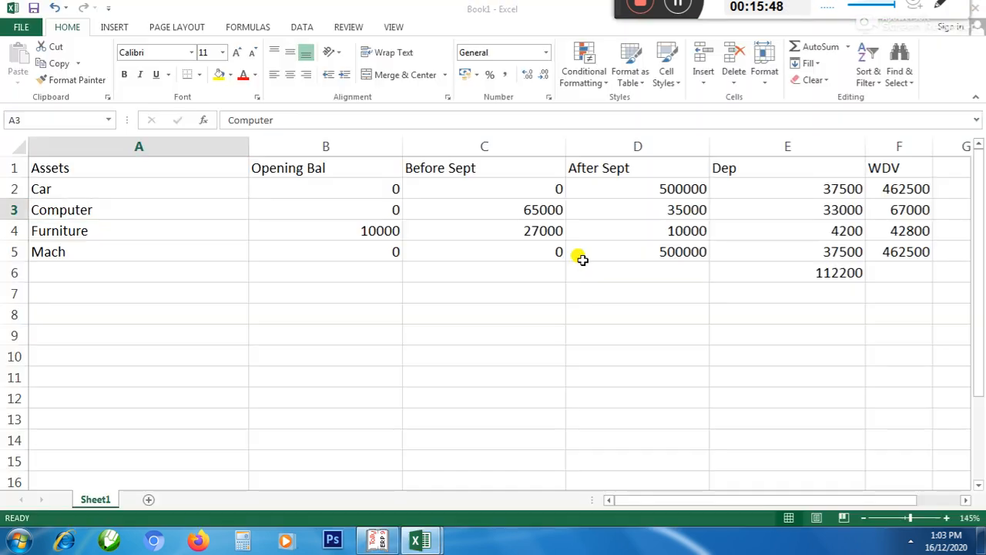
key(Right)
key(Right)
key(Right)
key(Right)
key(Right)
key(Down)
key(Left)
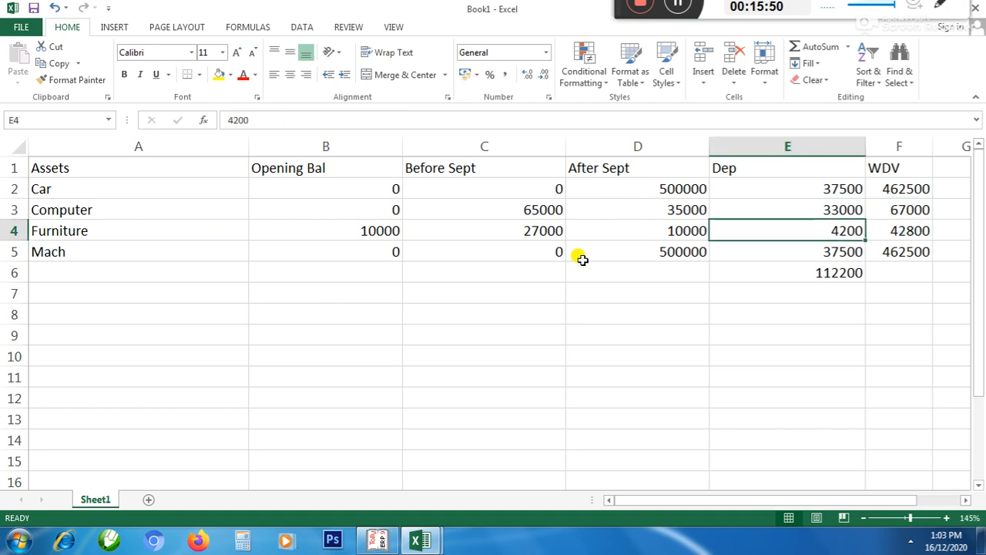
key(alt+Tab)
text(4200)
key(Return)
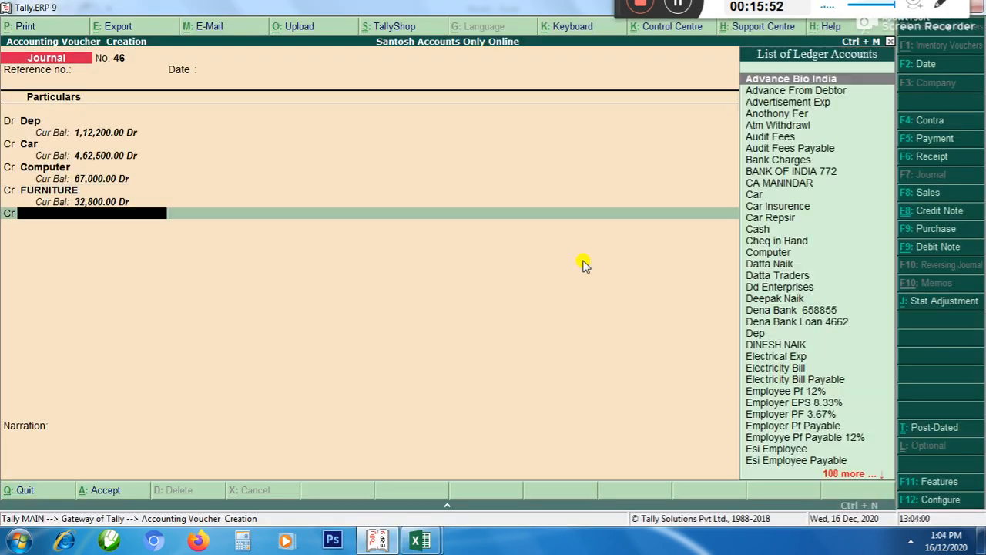
Check the Mach row's depreciation in Excel and credit Machinery with 37,500 in the Tally journal voucher.
key(alt+Tab)
key(Down)
key(Right)
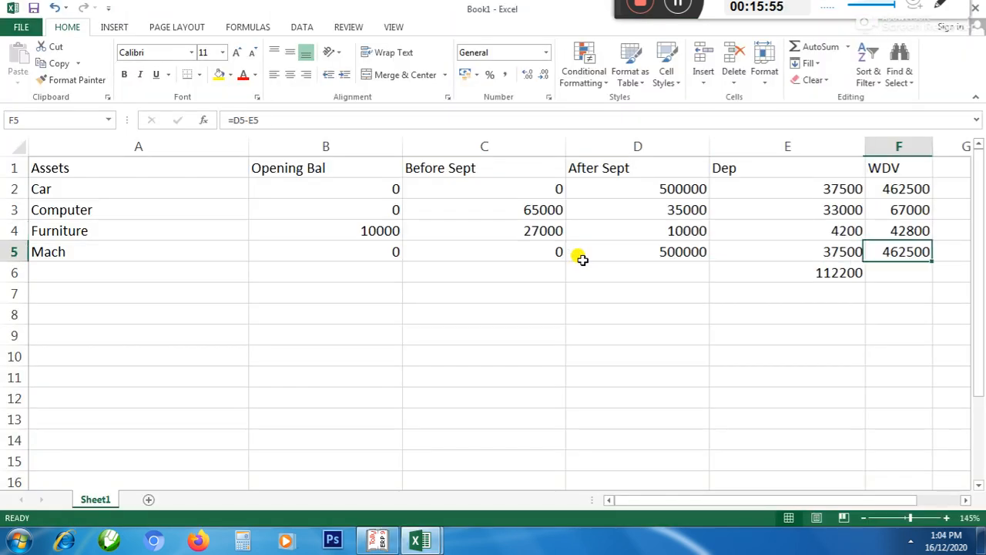
key(alt+Tab)
text(Mac)
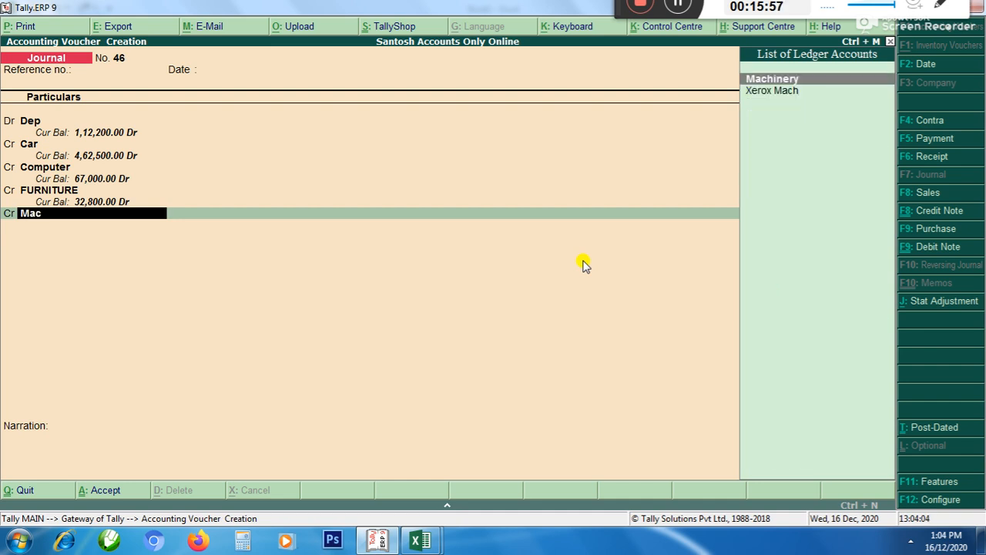
key(Return)
key(alt+Tab)
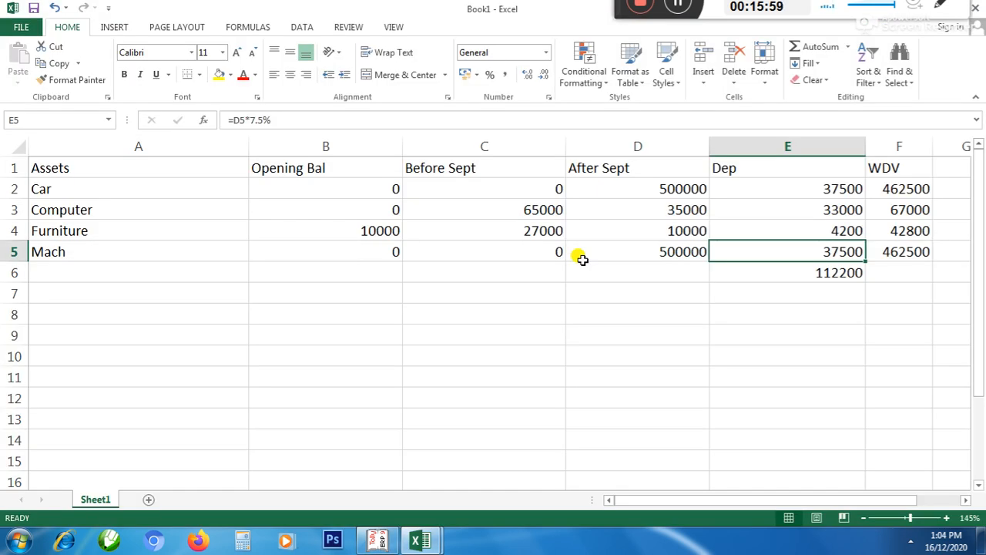
key(alt+Tab)
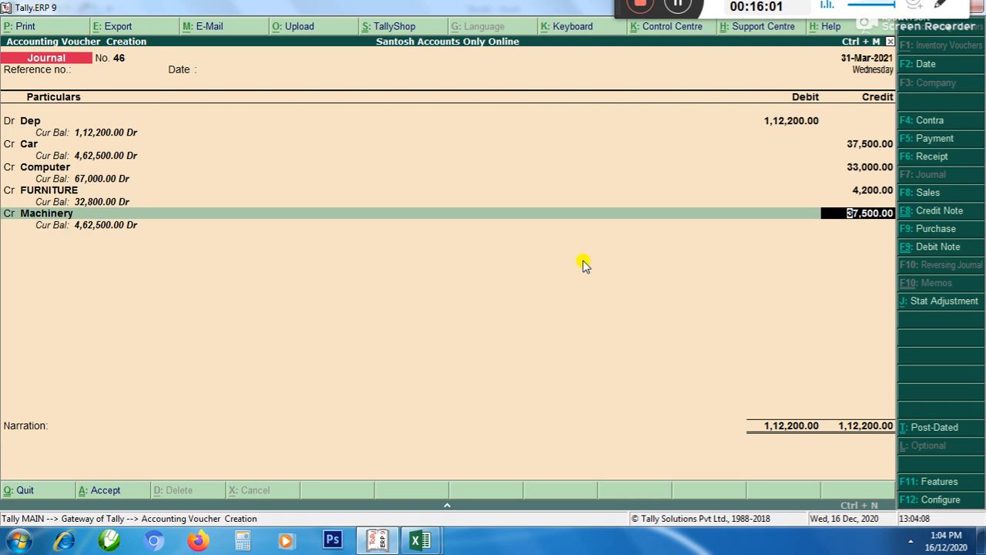
key(Return)
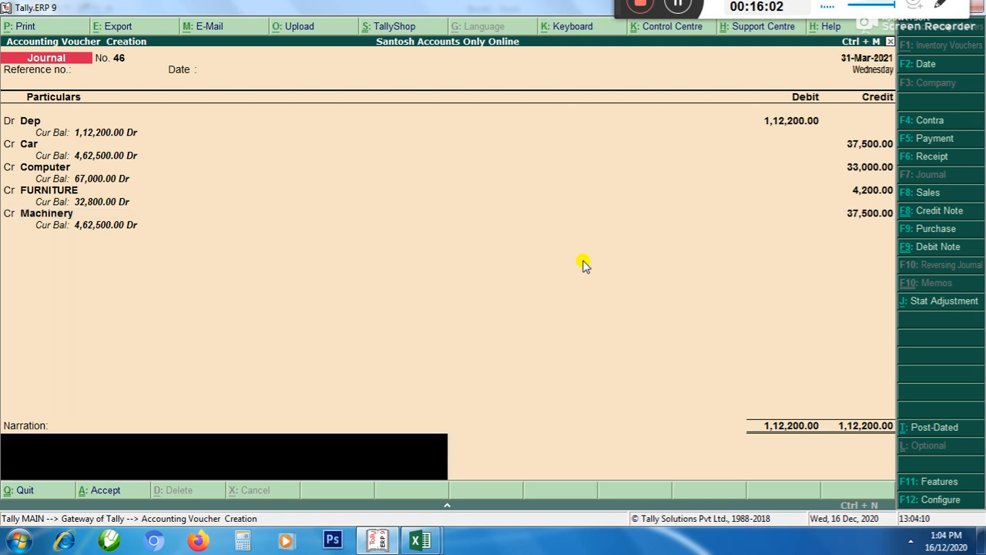